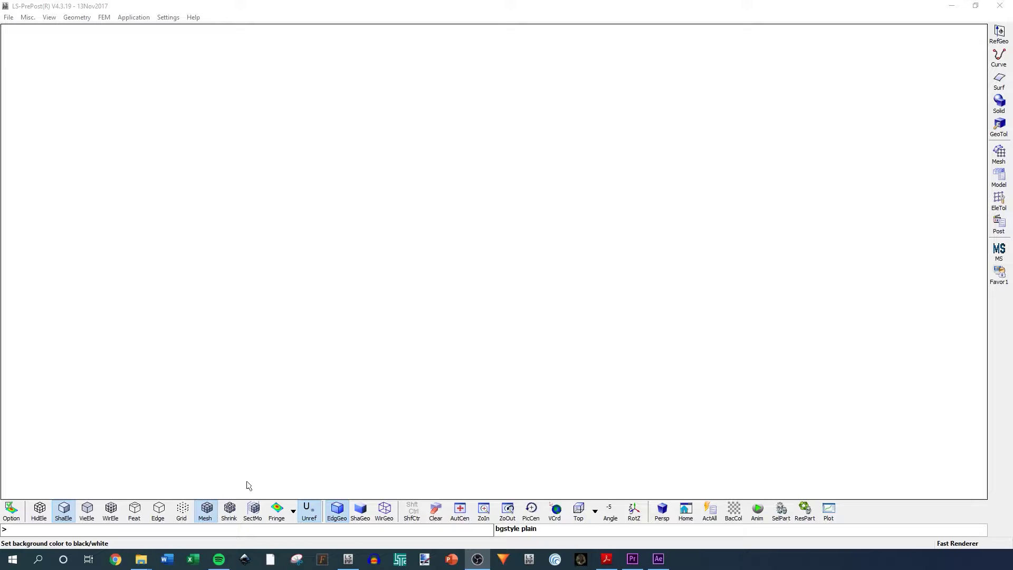
Copy the path of the Nuts_and_bolts folder from File Explorer and return to LS-PrePost.
mouse_move(140, 558)
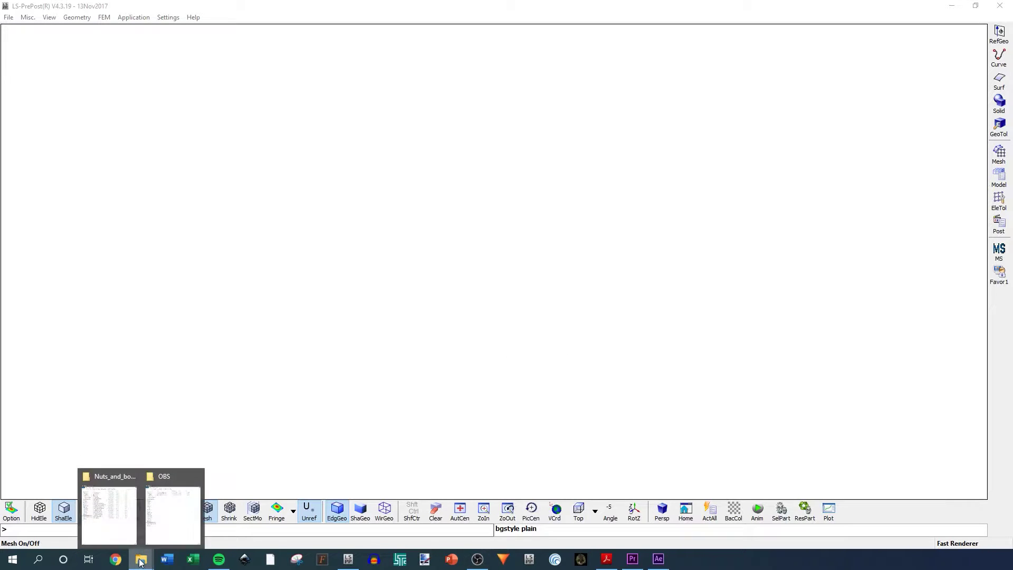
left_click(109, 515)
left_click(337, 38)
key("ctrl+c")
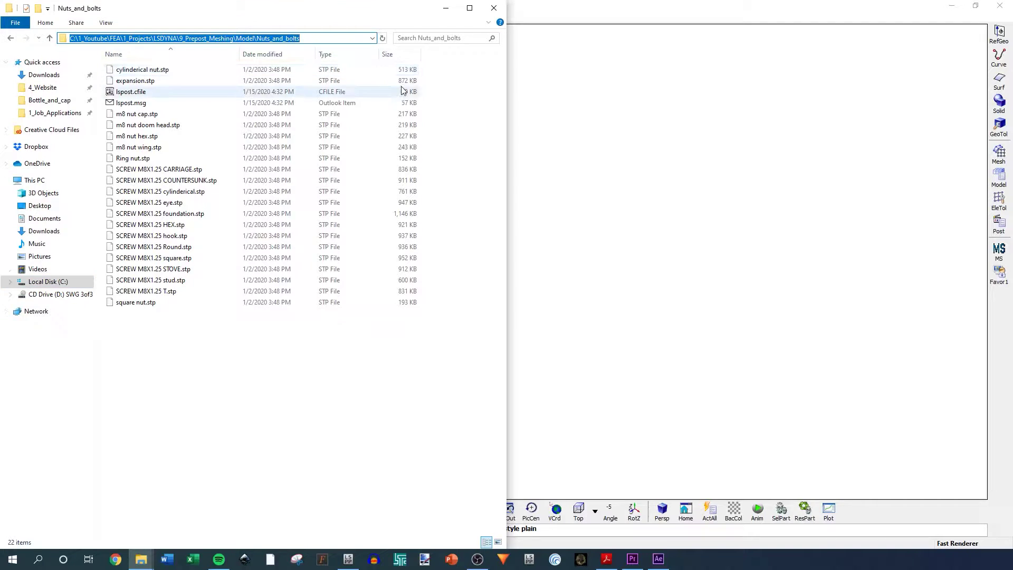
left_click(630, 36)
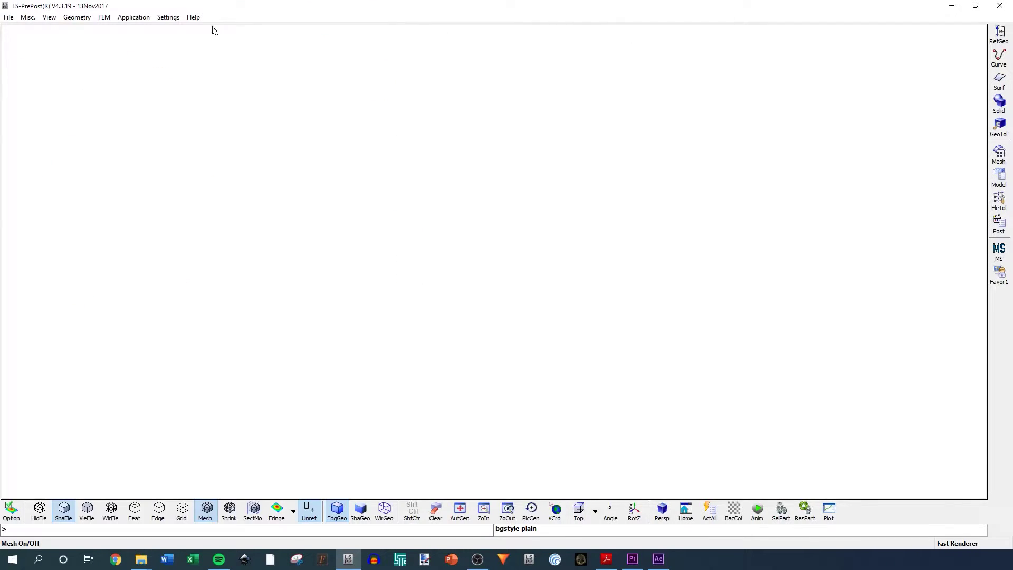
Start a STEP file import and go to the copied Nuts_and_bolts folder path.
left_click(9, 18)
mouse_move(27, 18)
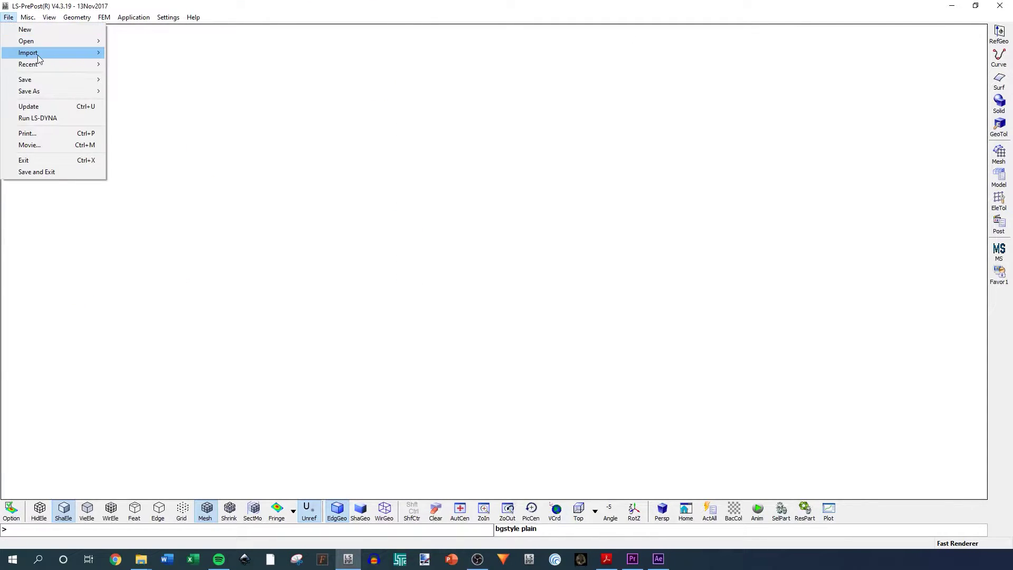
mouse_move(38, 54)
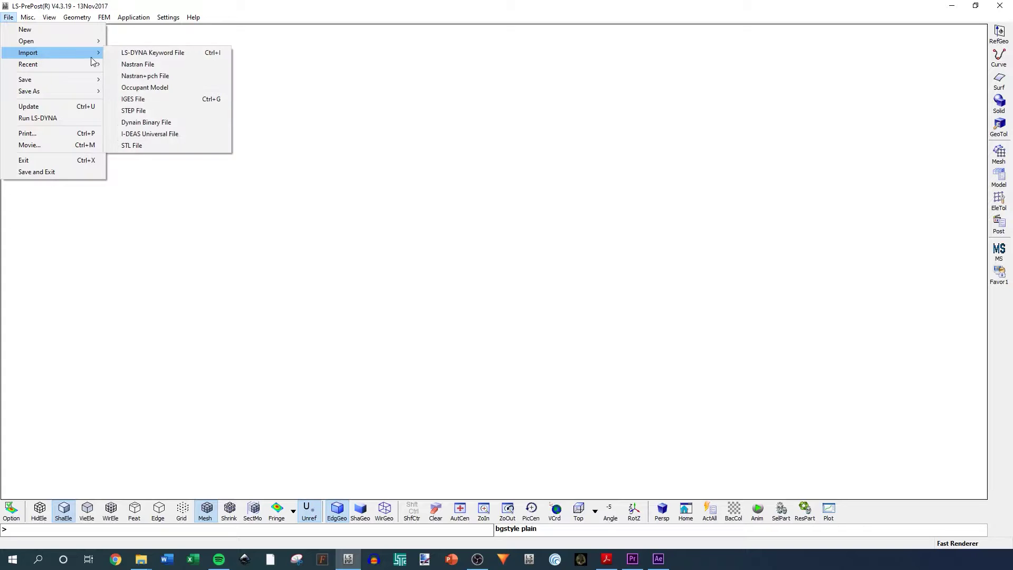
left_click(147, 111)
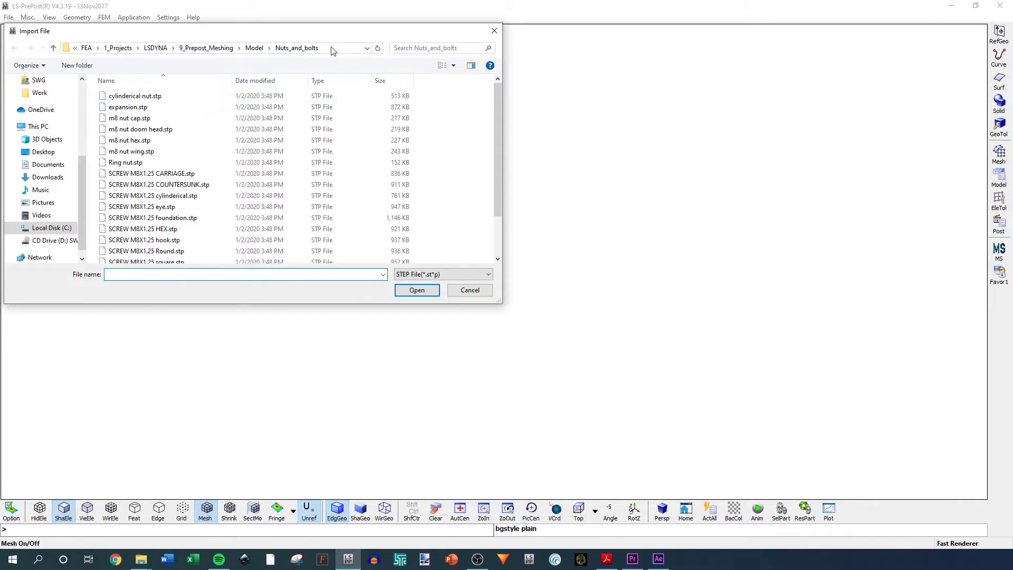
left_click(335, 48)
key("ctrl+v")
key("Return")
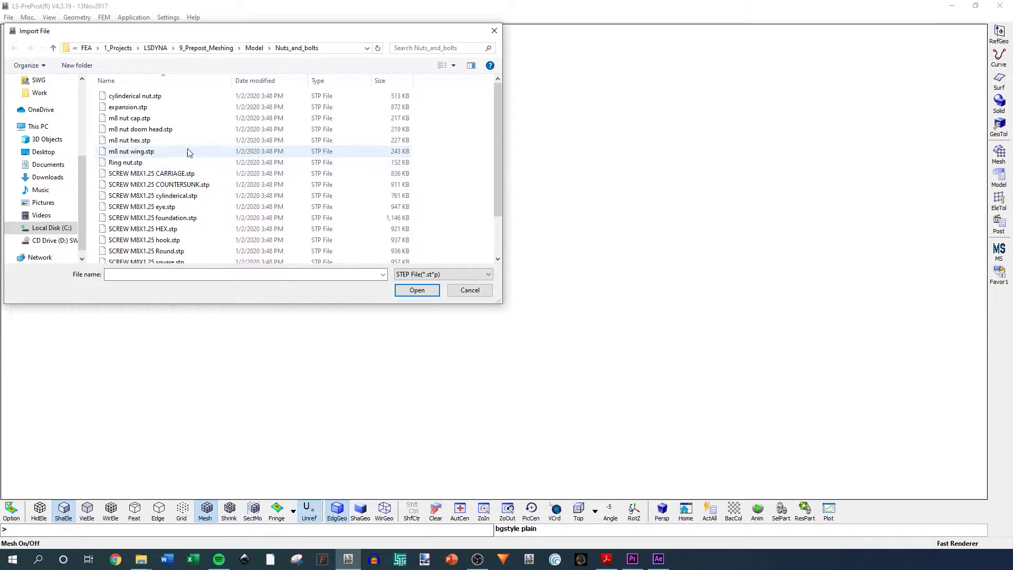
Import "m8 nut hex.stp" and "SCREW M8X1.25 square.stp" together.
left_click(139, 143)
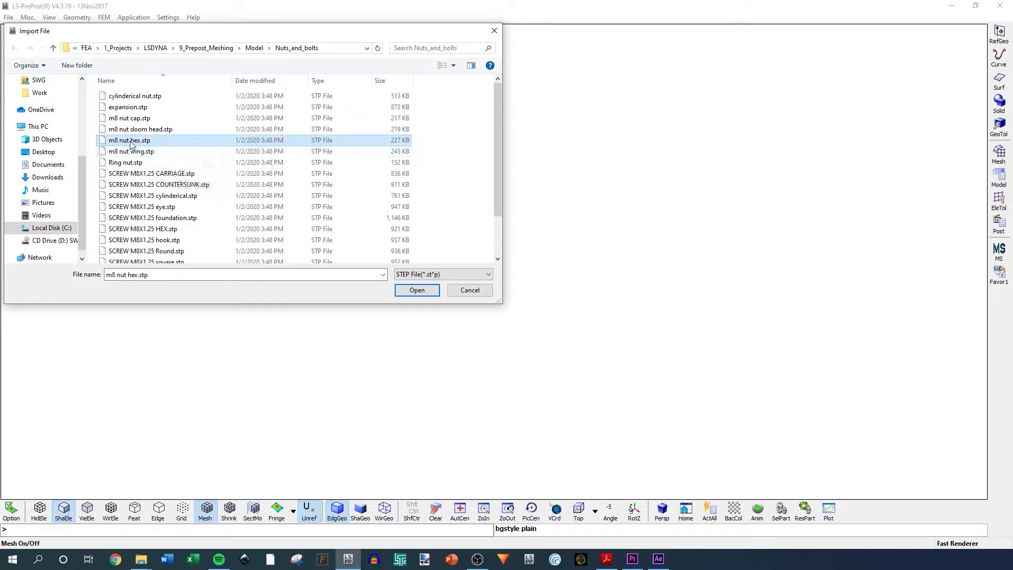
scroll(217, 211, "down", 1)
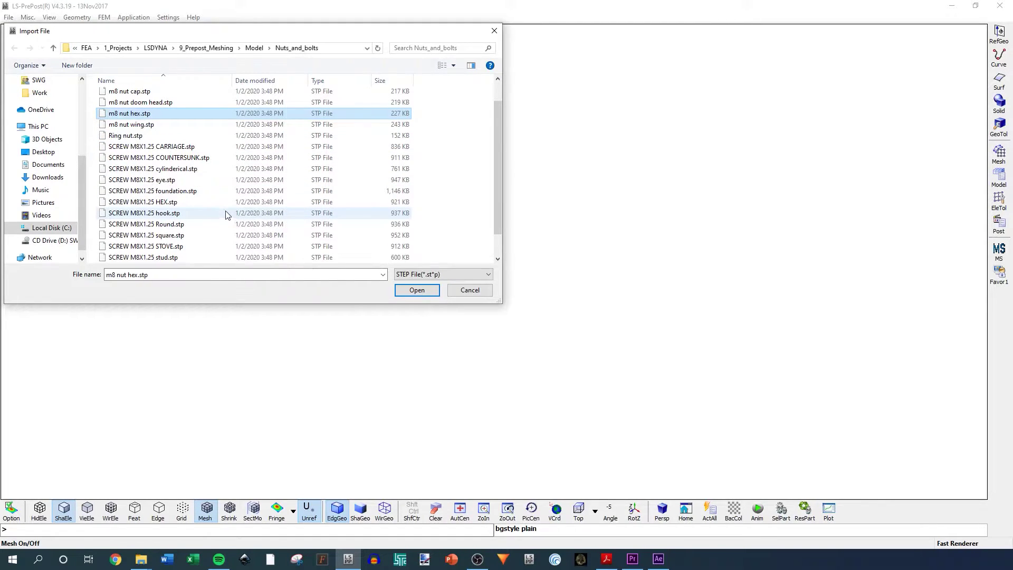
left_click(147, 236, "ctrl")
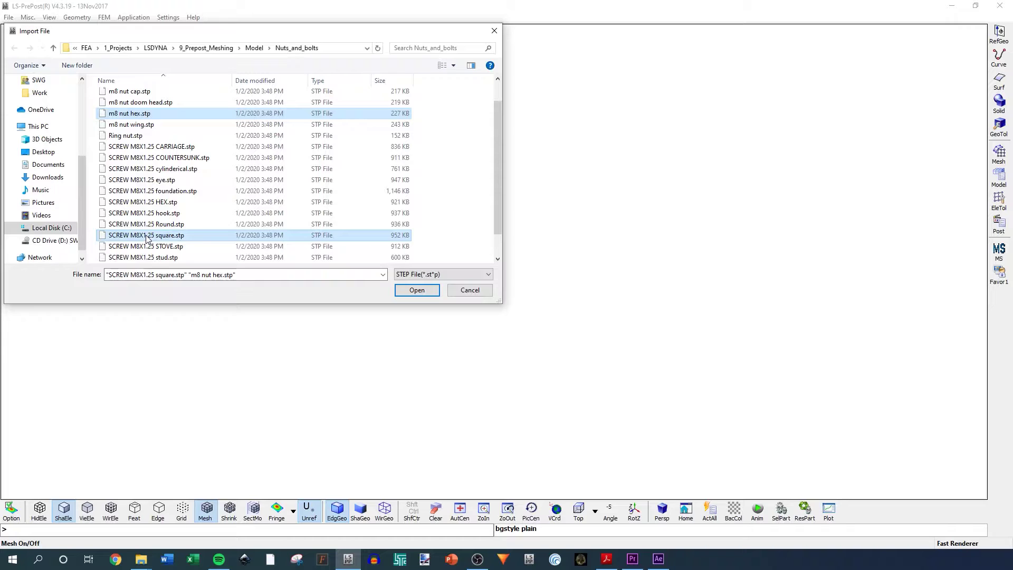
left_click(429, 289)
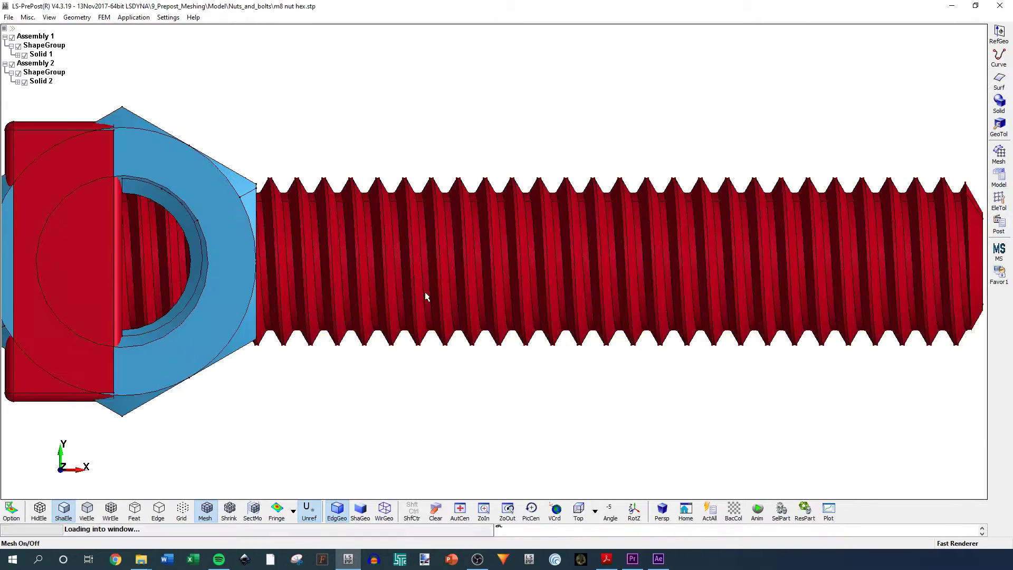
Examine the imported square-head screw and hex nut from several angles.
scroll(416, 299, "down", 5)
left_click_drag(480, 285, 535, 232, "shift")
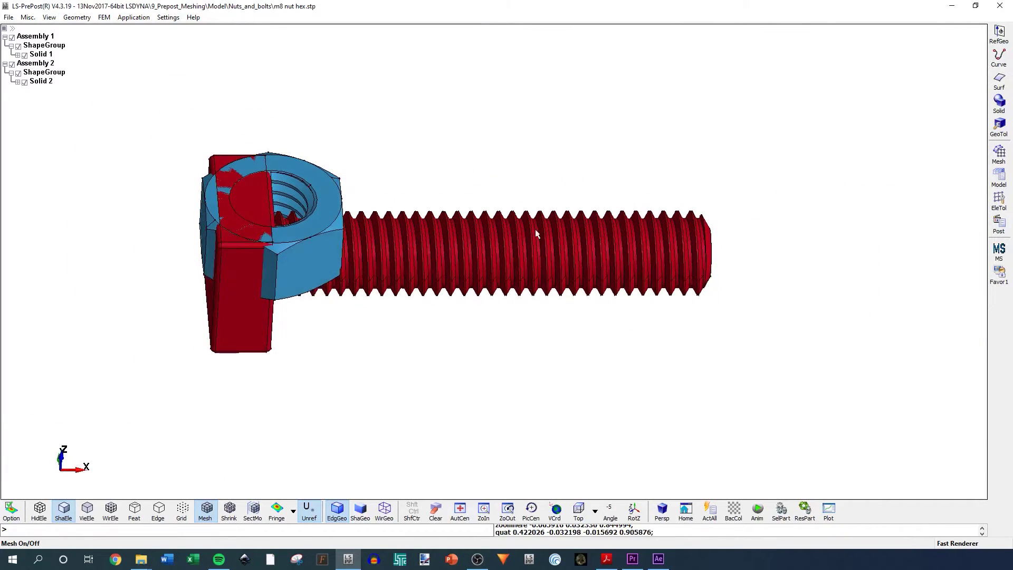
scroll(535, 231, "up", 2)
left_click_drag(524, 304, 520, 267, "shift")
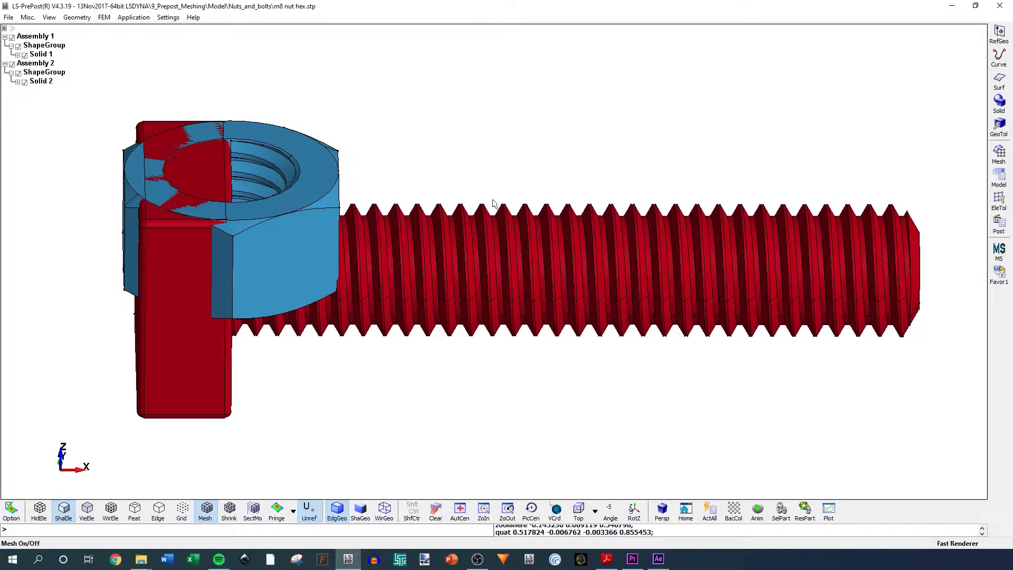
left_click_drag(412, 305, 654, 343, "ctrl")
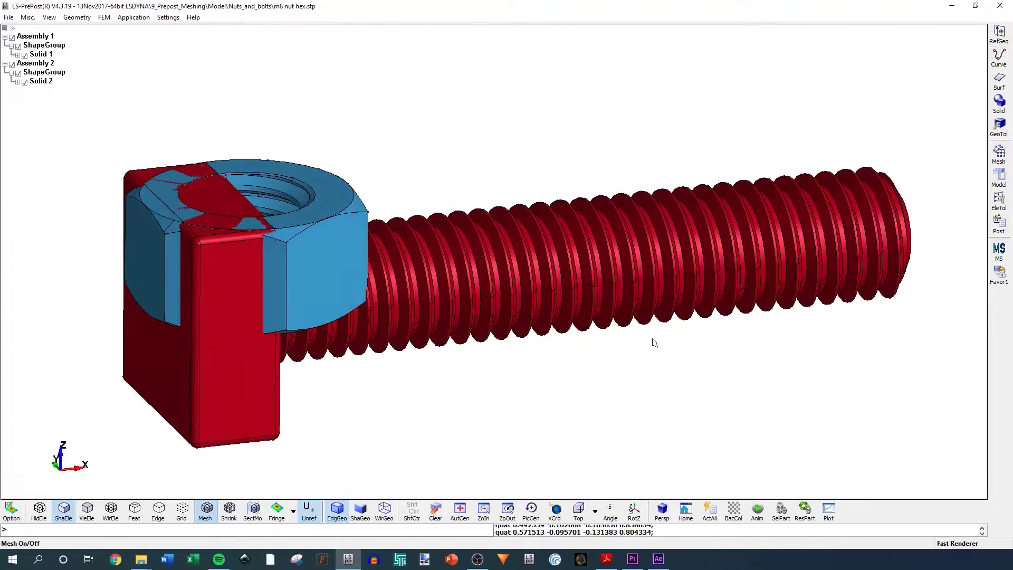
middle_click_drag(650, 259, 595, 232, "shift")
scroll(566, 236, "down", 1)
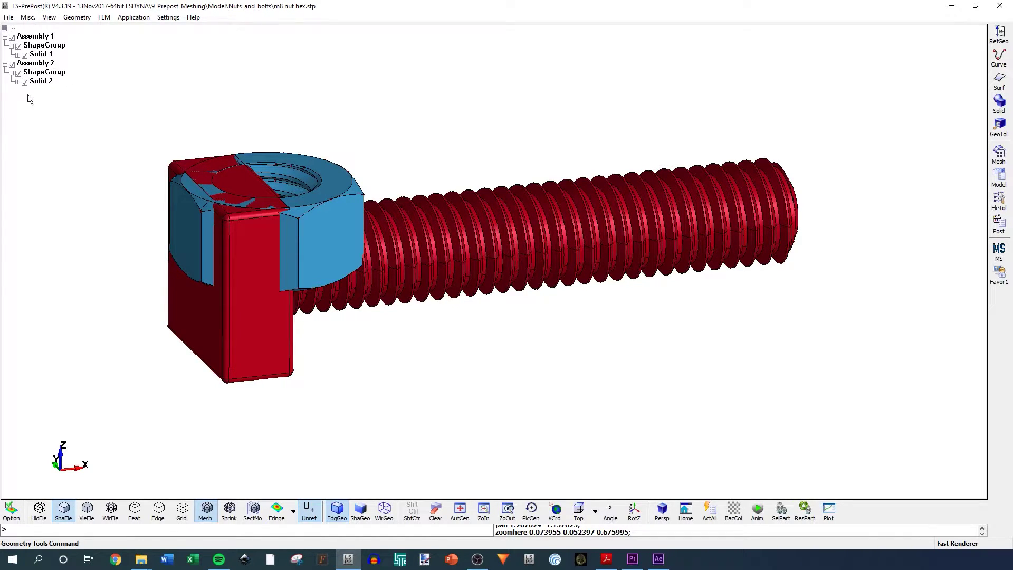
Toggle the visibility of Solid 1 and Assembly 1 to identify which geometry each one contains.
left_click(24, 56)
left_click(24, 56)
left_click(12, 37)
left_click(12, 37)
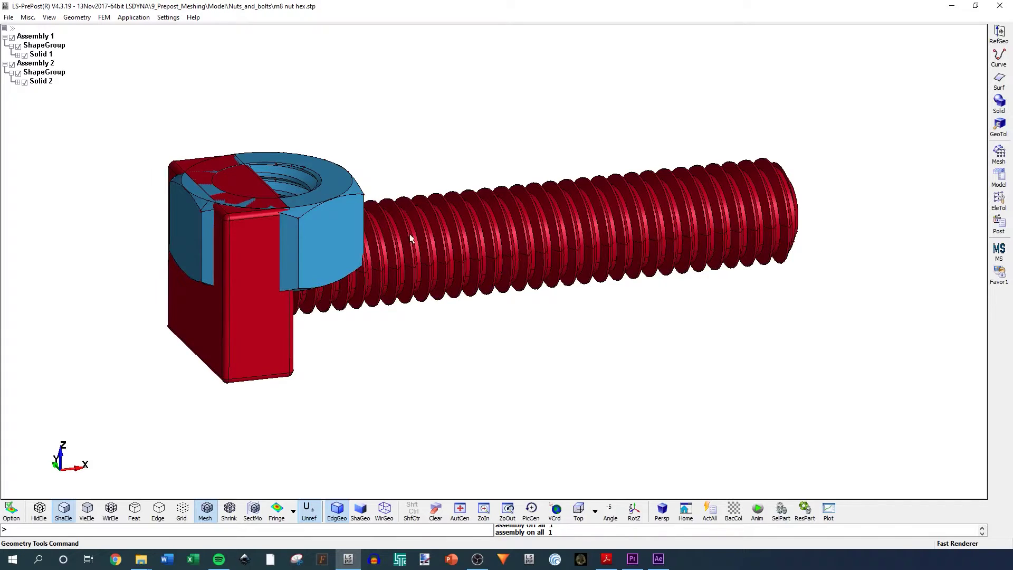
left_click(12, 38)
left_click(12, 37)
left_click(12, 38)
left_click(12, 38)
Expand Solid 1 down to the face list of Shell 1, then collapse it again.
left_click(17, 56)
left_click(24, 63)
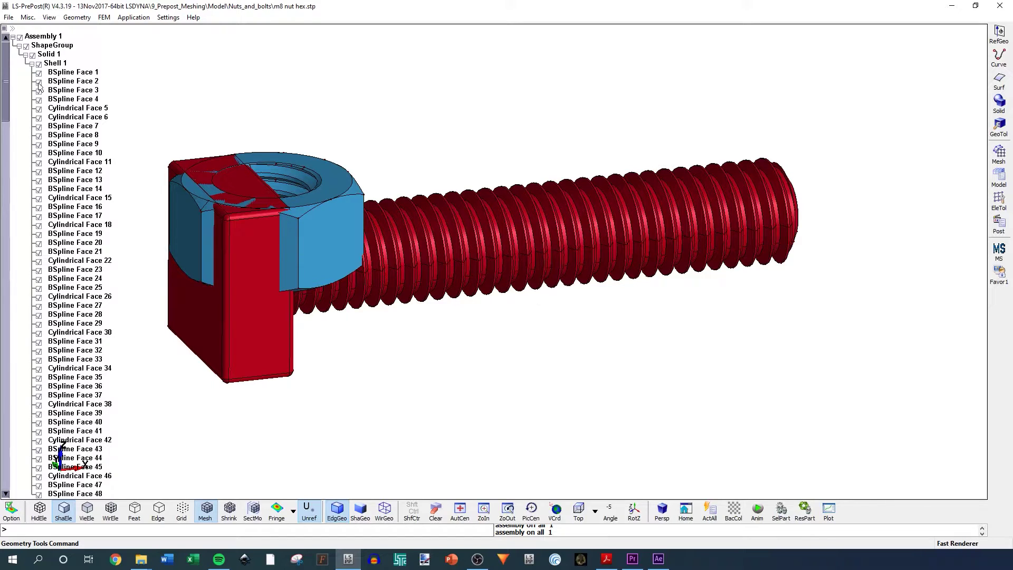
left_click(32, 63)
left_click(18, 56)
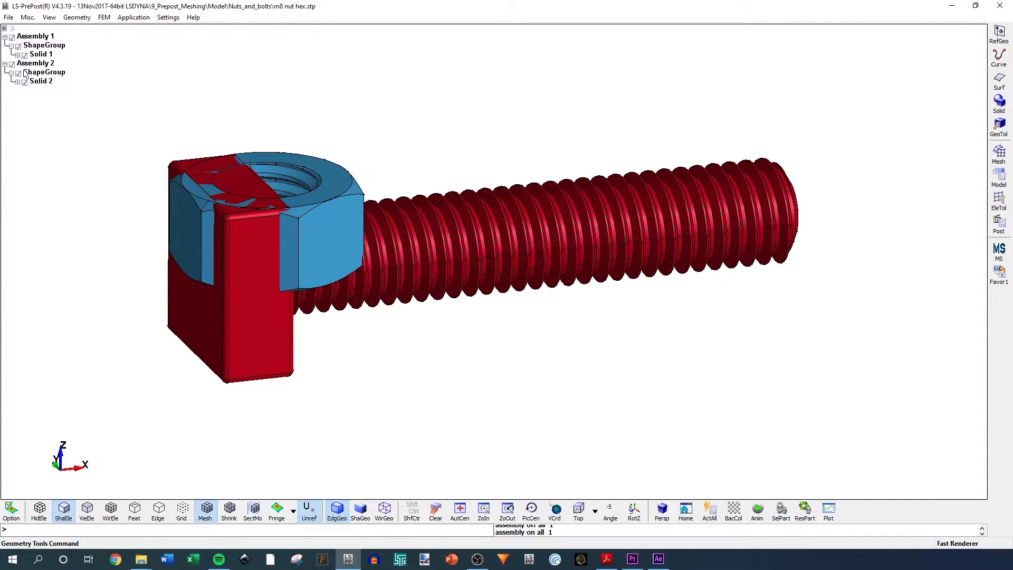
Toggle Solid 2 off and on, and hide Solid 1 to isolate the hex nut.
left_click(24, 82)
left_click(24, 82)
left_click(24, 55)
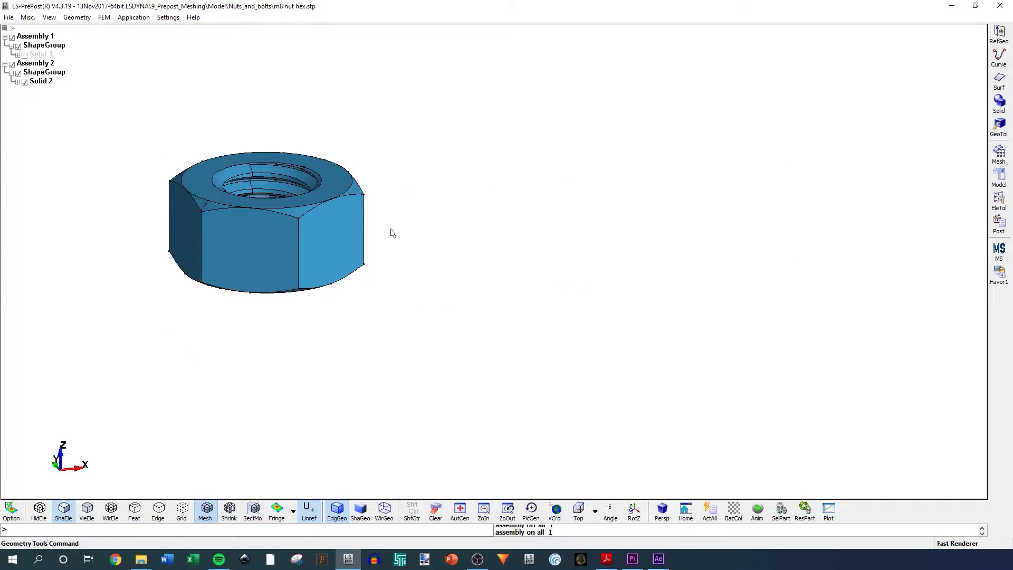
Examine the hex nut's threaded hole from several angles.
left_click_drag(504, 276, 467, 393, "shift")
scroll(570, 276, "down", 4)
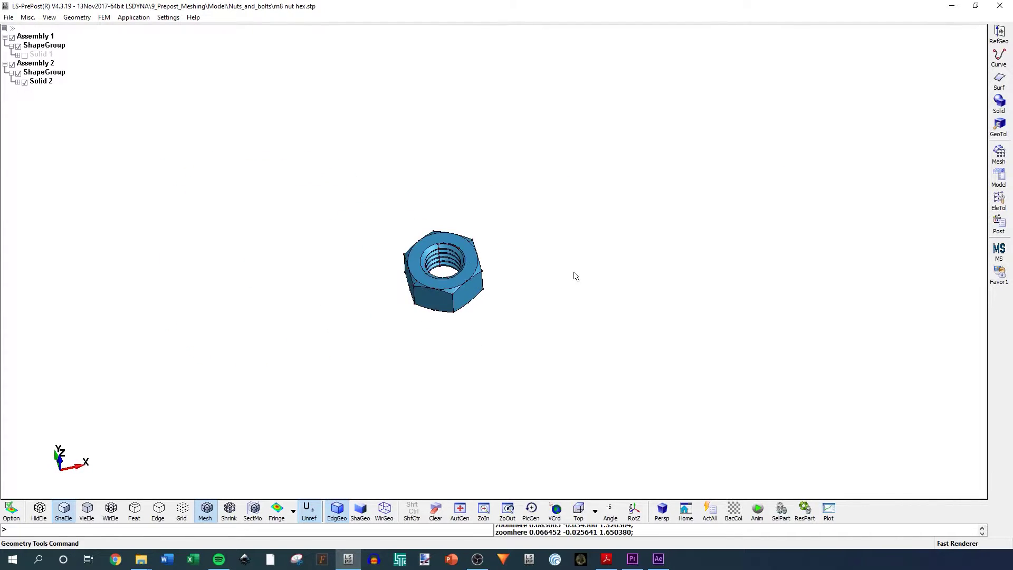
left_click_drag(470, 246, 456, 259, "shift")
scroll(456, 260, "up", 5)
left_click_drag(529, 202, 463, 280, "shift")
scroll(462, 277, "up", 3)
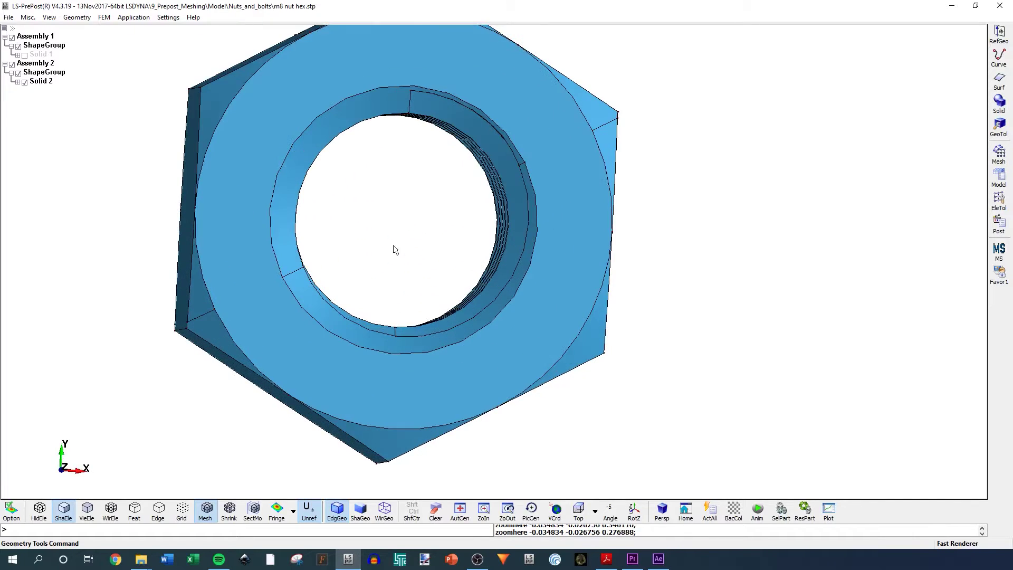
left_click_drag(394, 248, 516, 228, "shift")
mouse_move(537, 264)
left_mouse_down()
mouse_move(570, 255)
mouse_move(522, 255)
left_mouse_up()
scroll(357, 235, "down", 3)
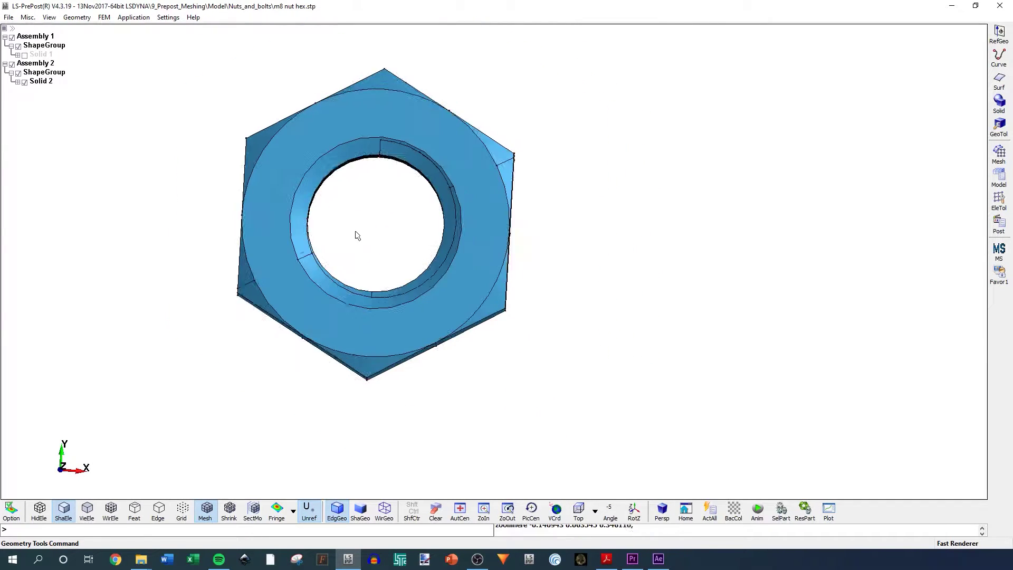
left_click_drag(443, 279, 385, 264, "shift")
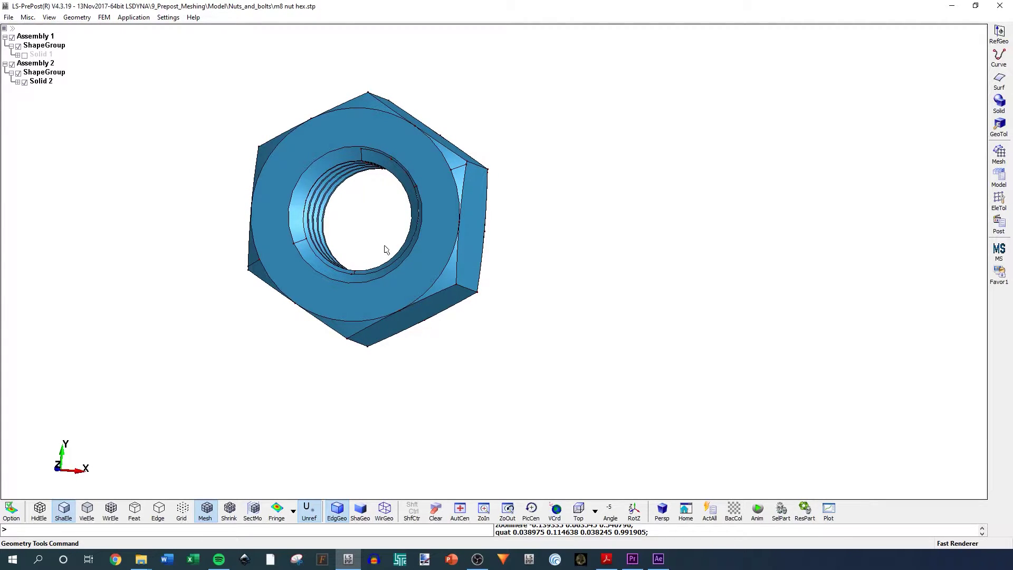
Inspect the nut's chamfered outer corners, side faces and the bevel around its hole up close.
left_click_drag(433, 261, 545, 158)
scroll(396, 229, "up", 2)
left_click_drag(515, 115, 277, 261)
scroll(273, 276, "up", 3)
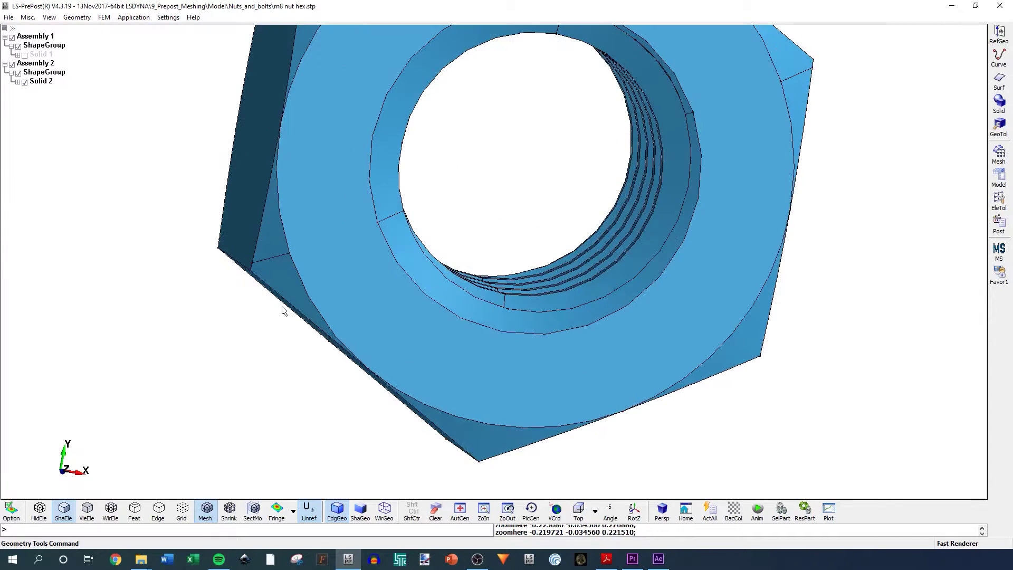
left_click_drag(269, 314, 280, 140, "shift")
scroll(270, 97, "up", 3)
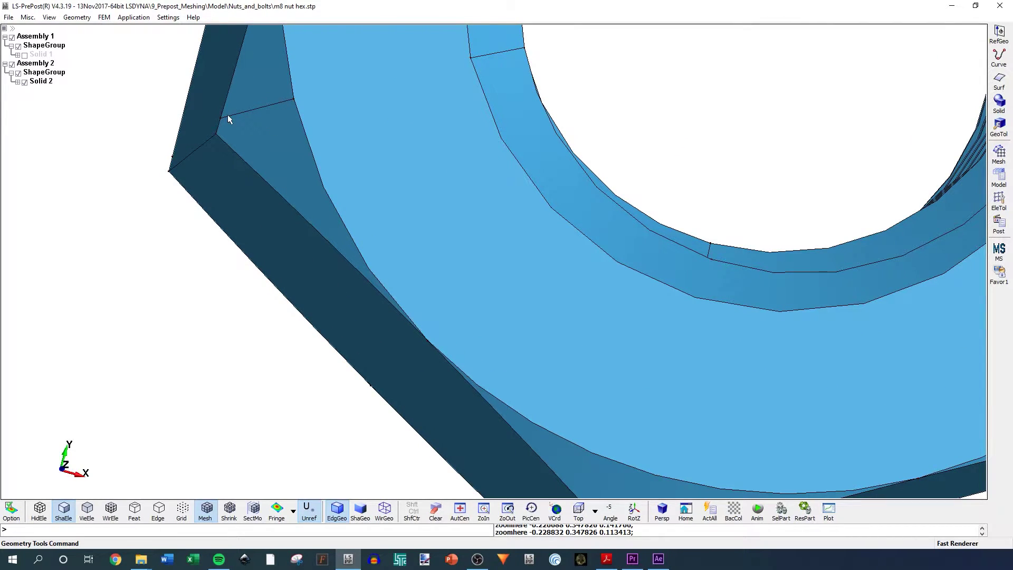
scroll(233, 131, "down", 5)
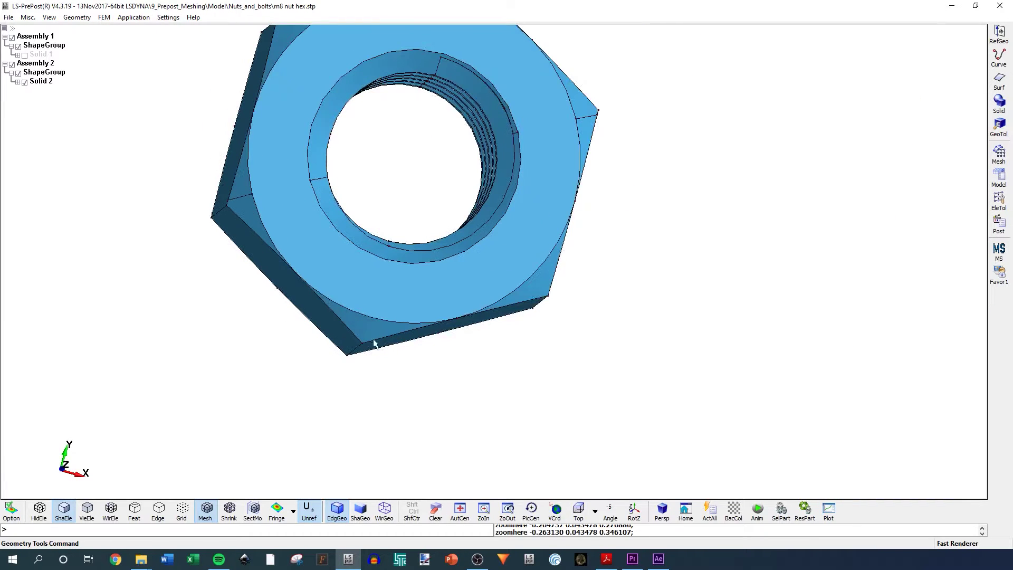
left_click_drag(373, 343, 372, 148)
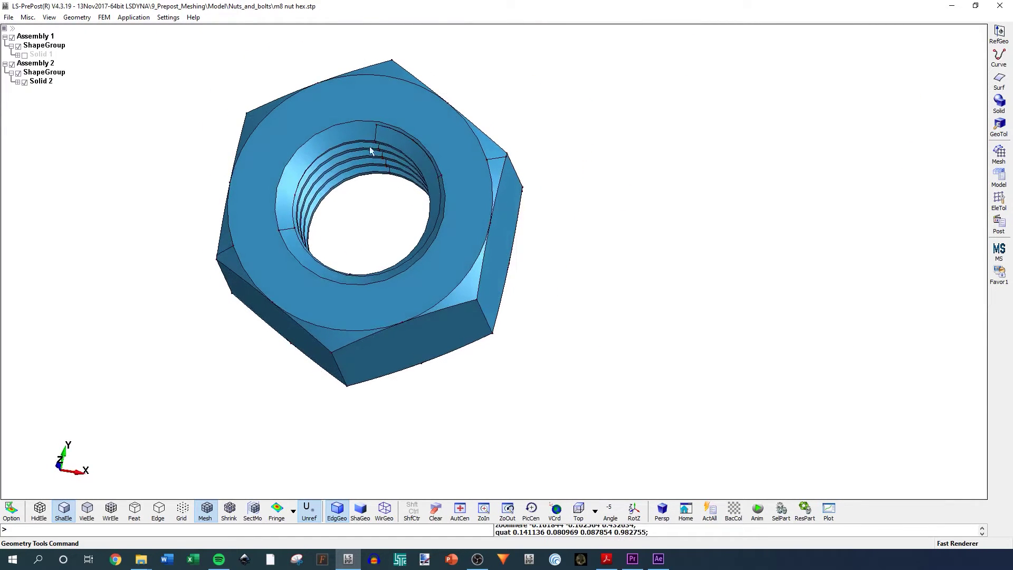
left_click_drag(422, 264, 381, 174)
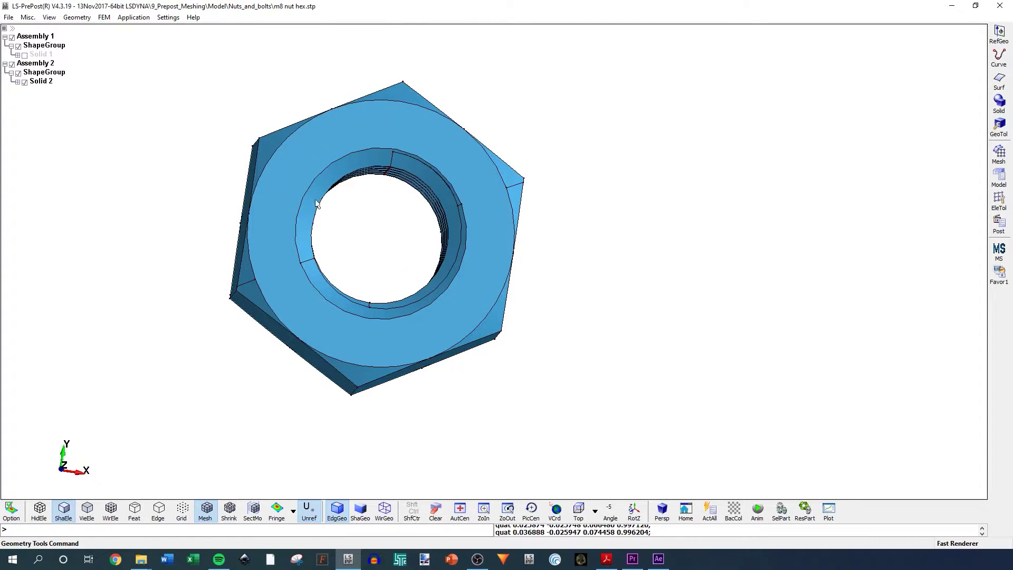
left_click_drag(237, 214, 238, 158, "shift")
scroll(378, 232, "up", 2)
left_click_drag(378, 232, 375, 270, "shift")
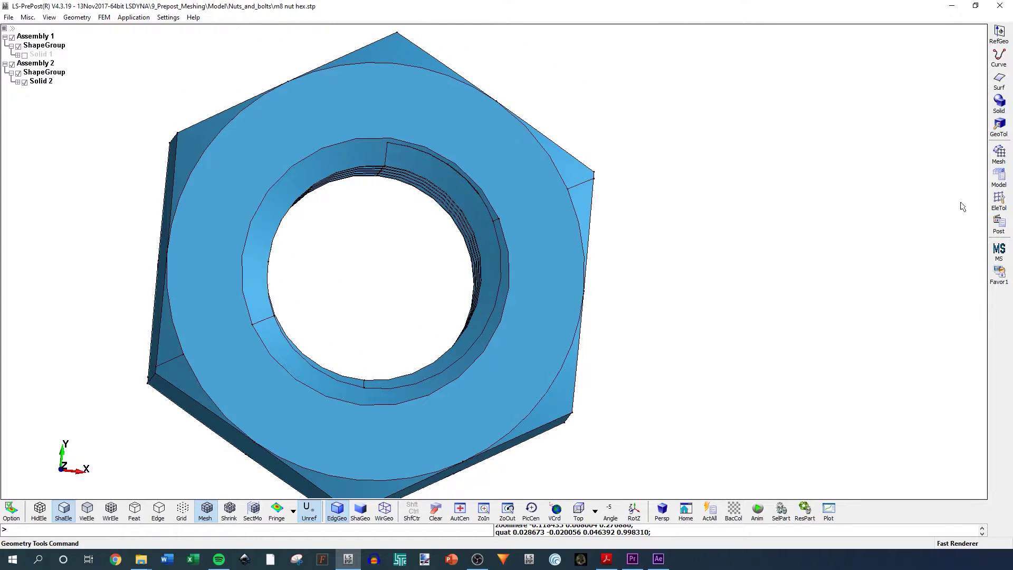
Start deleting geometry by face and select the bevel and adjoining thread-start faces at one end of the nut's hole.
left_click(998, 128)
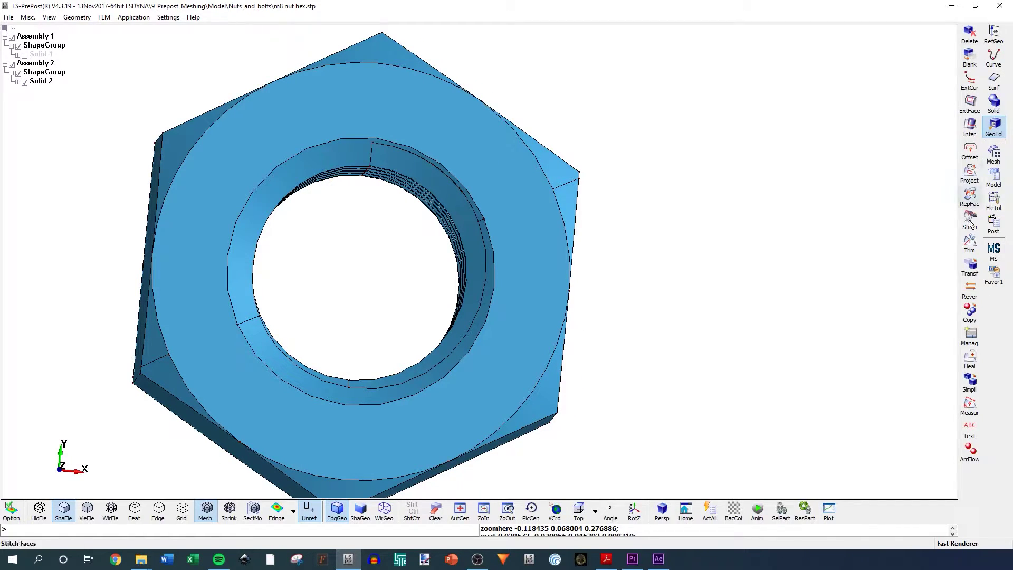
left_click(971, 34)
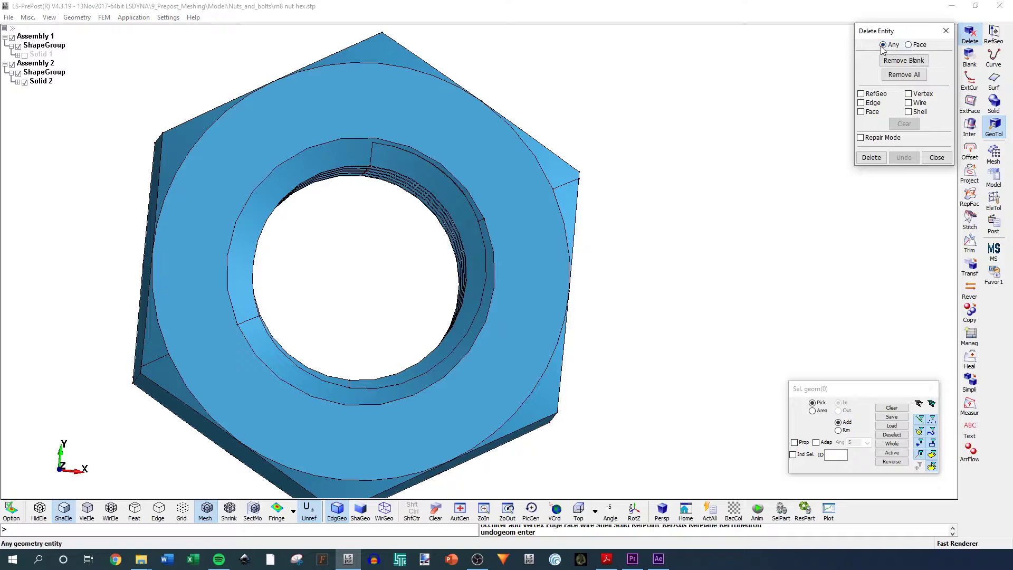
left_click(907, 45)
left_click_drag(543, 219, 590, 177, "ctrl")
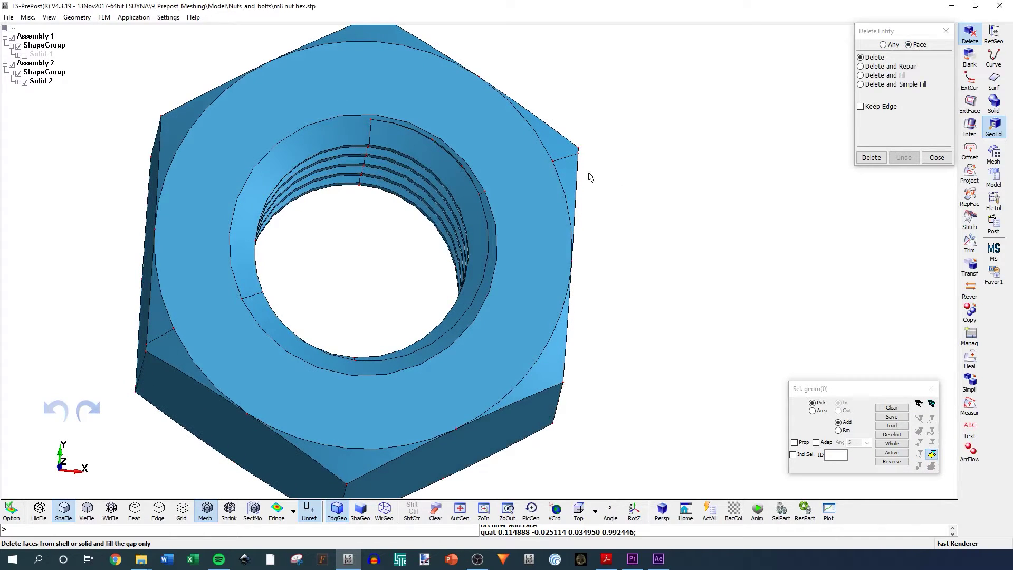
left_click(310, 145)
left_click(268, 322)
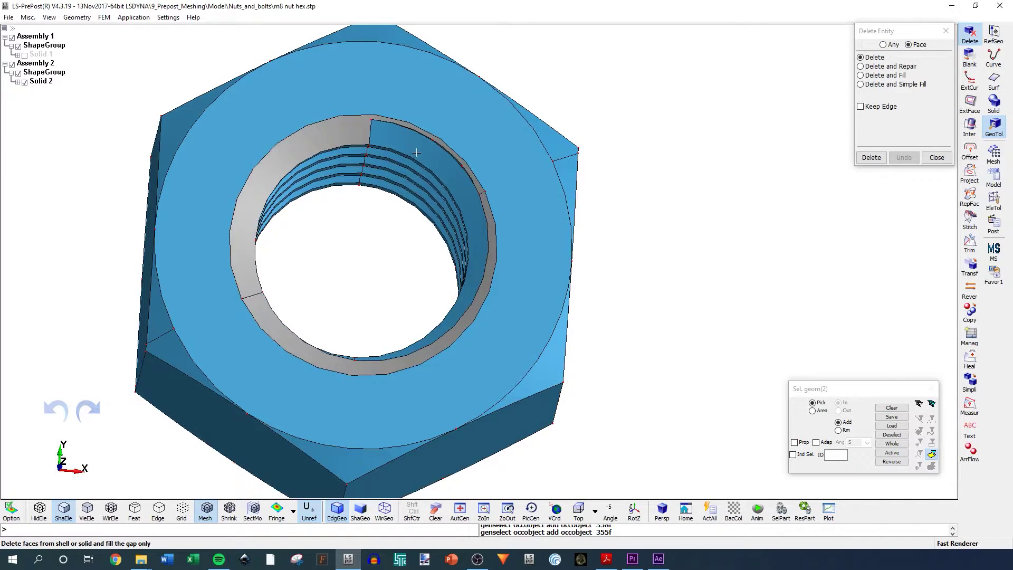
left_click(439, 163)
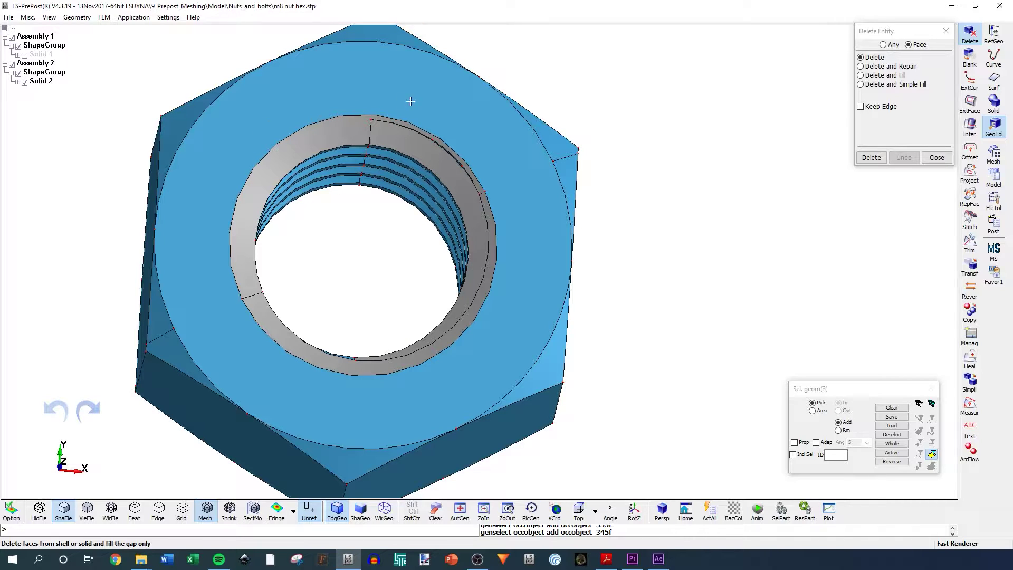
scroll(475, 150, "up", 3)
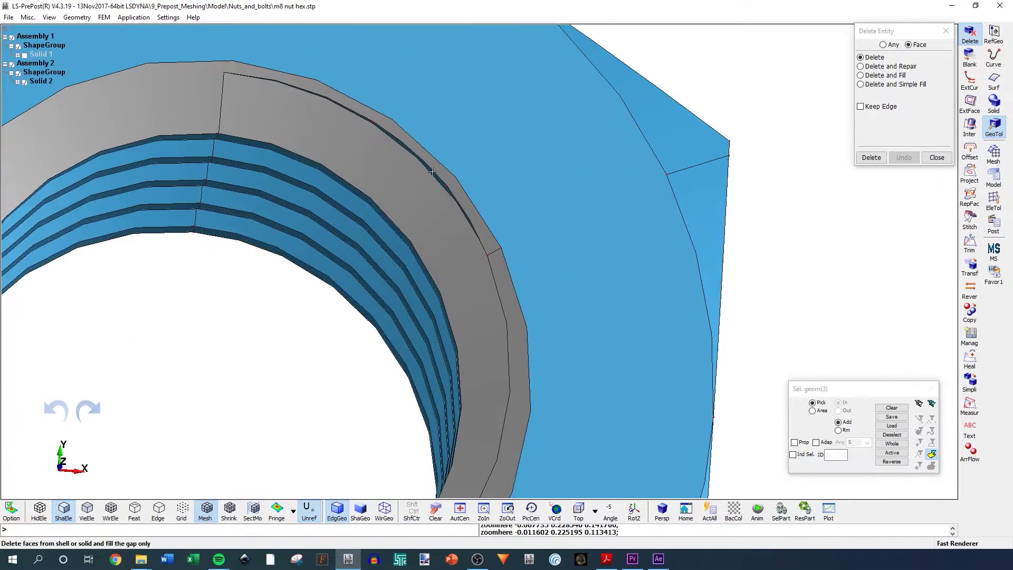
left_click(433, 171)
left_click(433, 172)
scroll(448, 149, "down", 6)
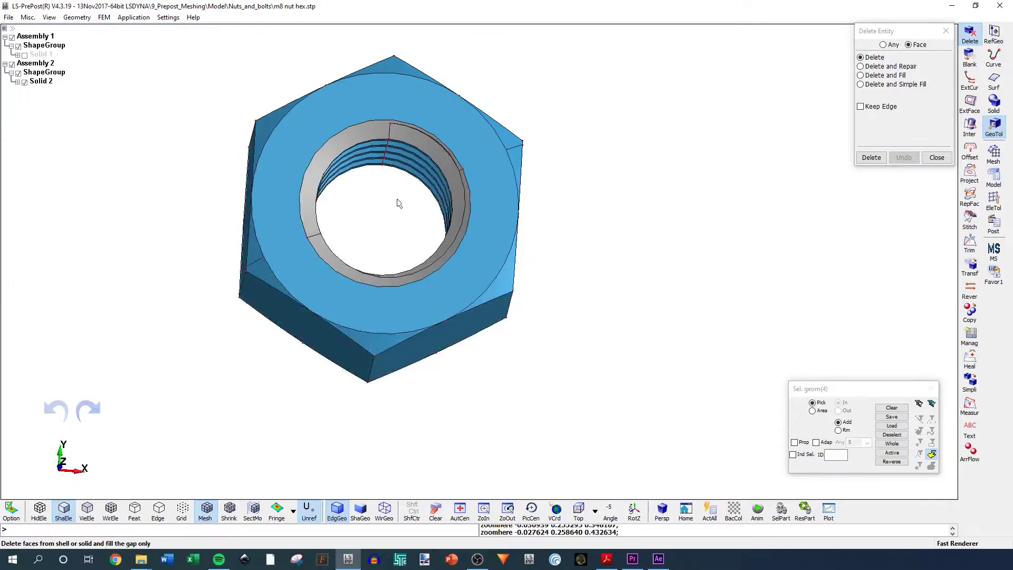
Add the bevel faces at the opposite end of the hole to the selection and delete all the selected faces.
left_click_drag(398, 204, 601, 226, "shift")
scroll(457, 226, "down", 5)
left_click_drag(452, 259, 528, 211, "shift")
scroll(612, 169, "up", 5)
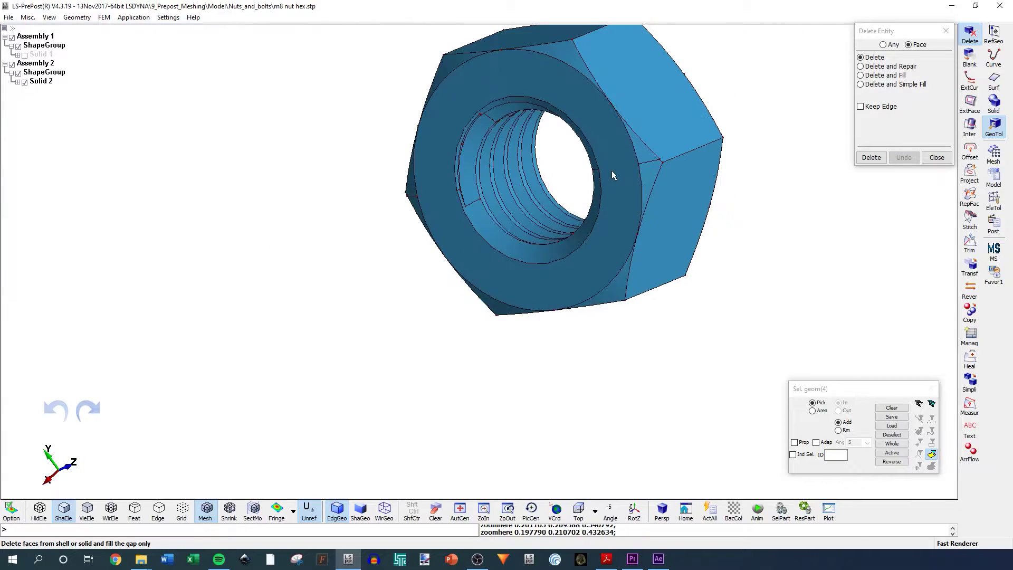
scroll(470, 165, "up", 1)
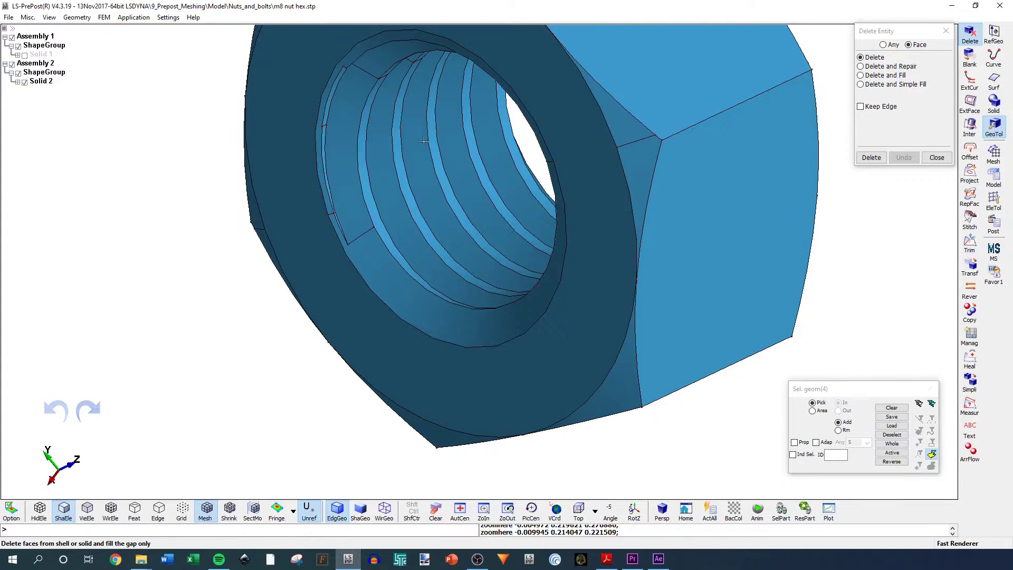
scroll(452, 233, "down", 5)
left_click_drag(396, 209, 579, 217, "shift")
scroll(579, 217, "up", 3)
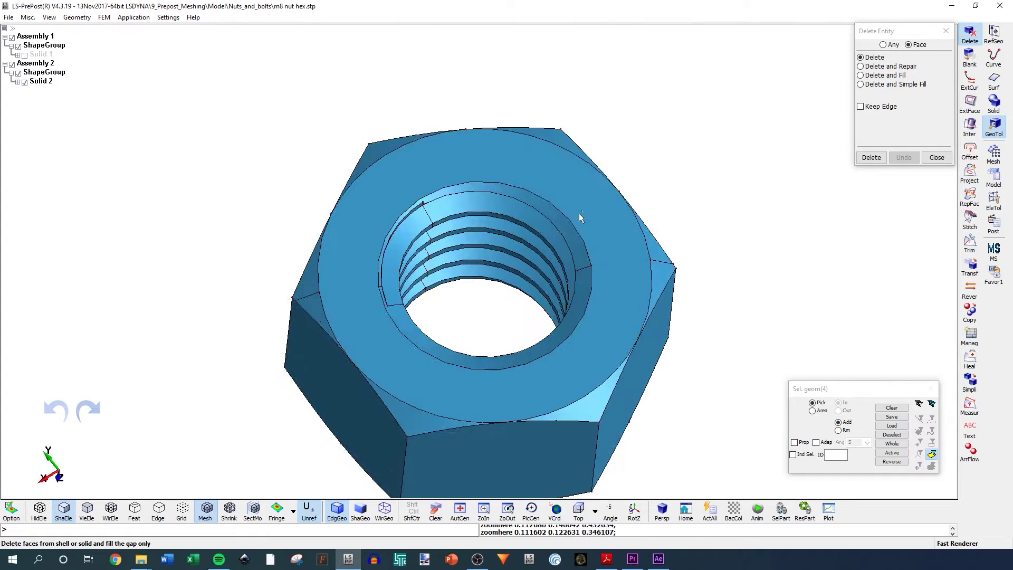
left_click(509, 198)
scroll(383, 304, "up", 2)
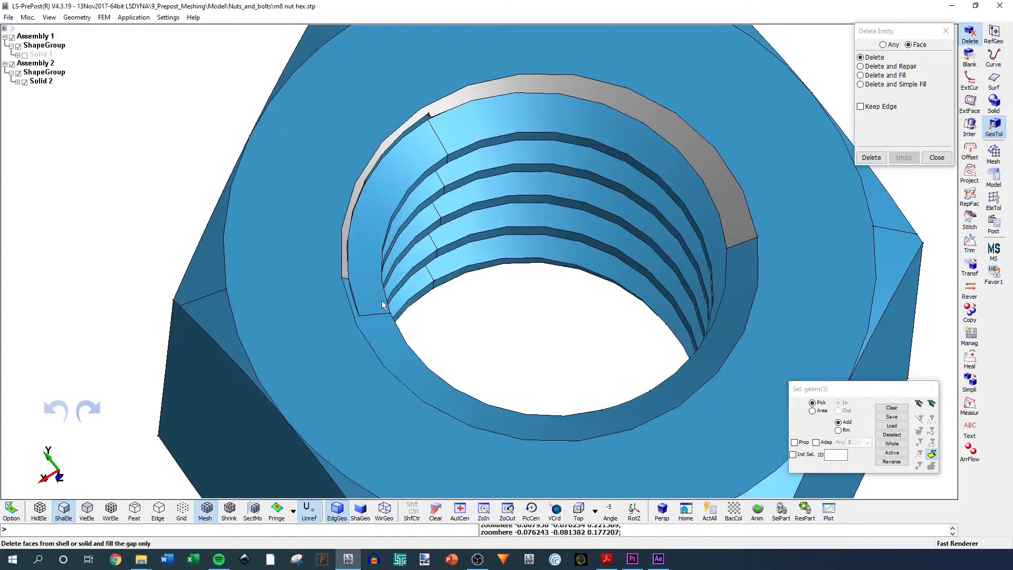
left_click(347, 283)
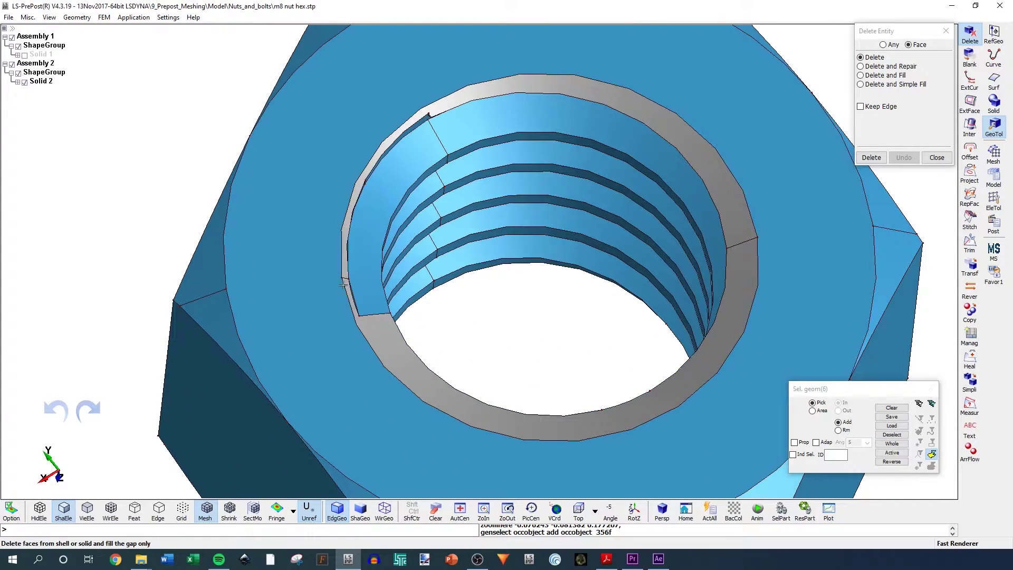
scroll(344, 285, "up", 3)
scroll(354, 247, "down", 5)
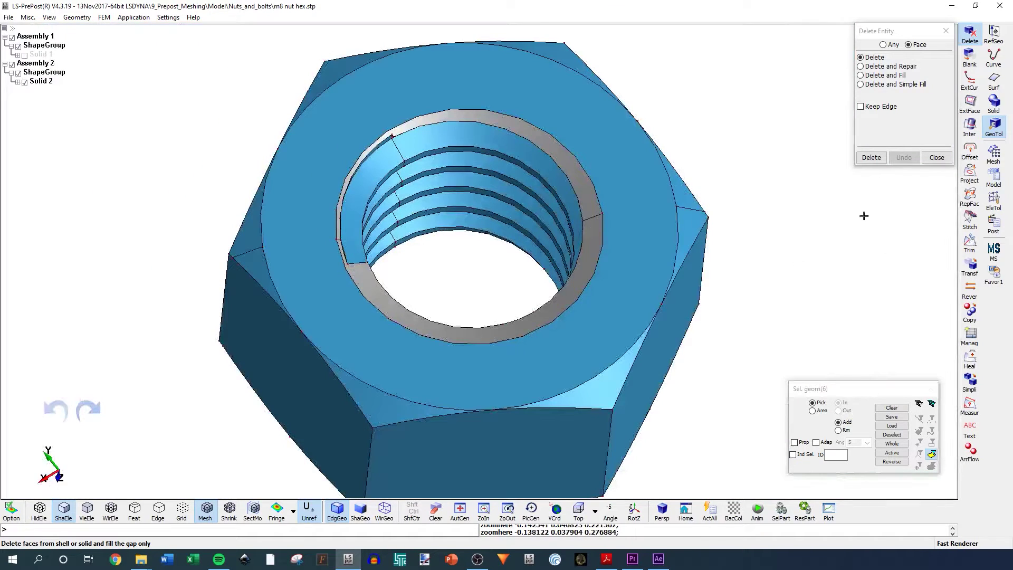
left_click(870, 157)
left_click_drag(702, 268, 618, 263, "ctrl")
left_click(936, 158)
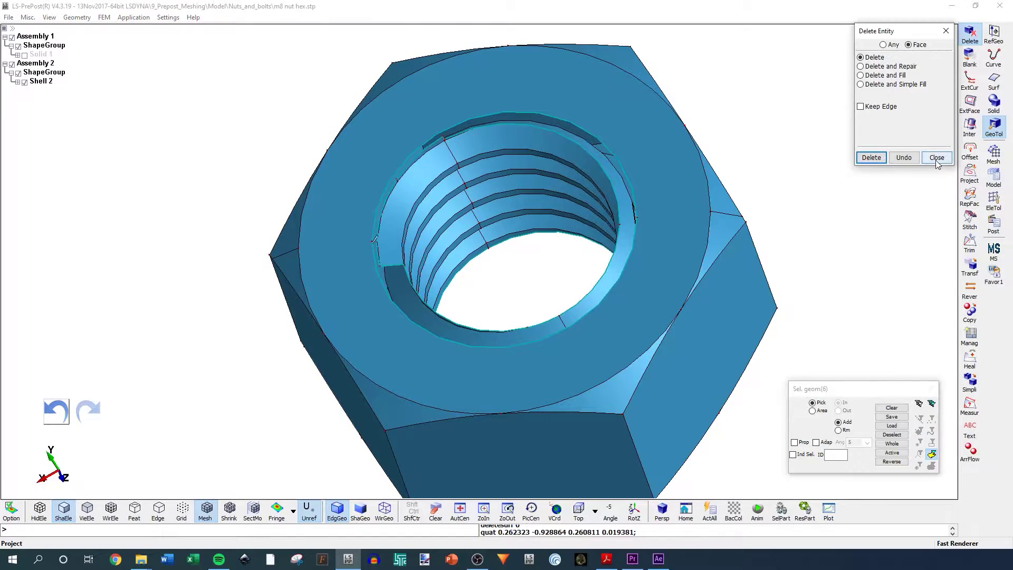
Pick a thread face inside the hole and enable propagated selection with a feature angle of 75.
left_click_drag(780, 227, 747, 237, "ctrl")
left_click_drag(550, 308, 377, 320, "shift")
scroll(387, 233, "down", 2)
left_click(431, 234)
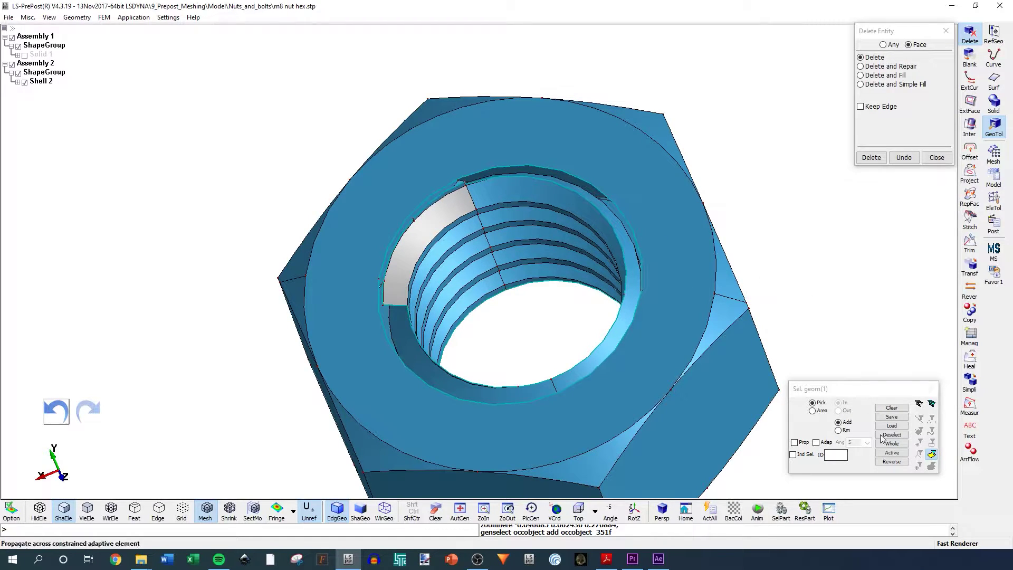
left_click(794, 442)
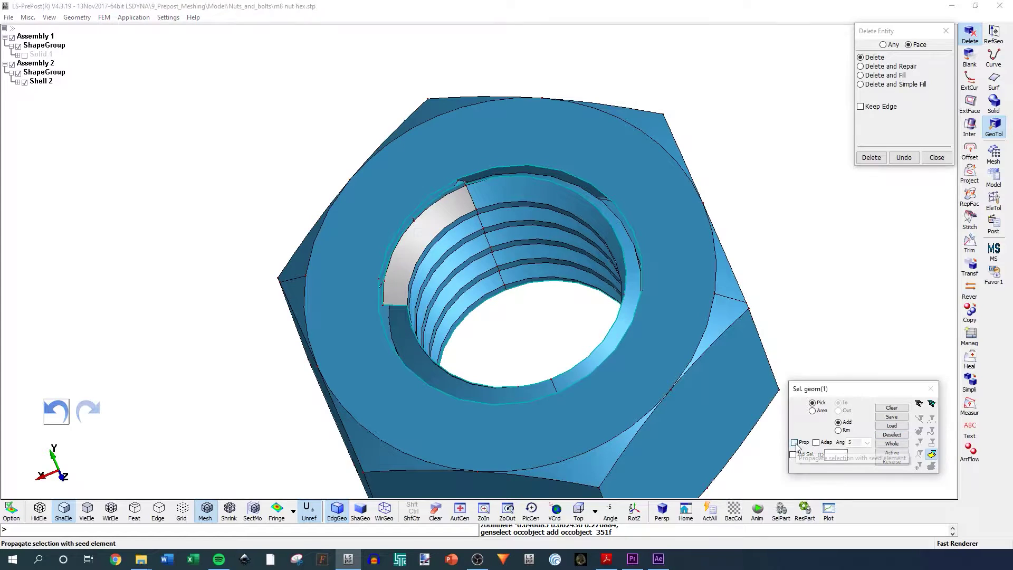
left_click(868, 443)
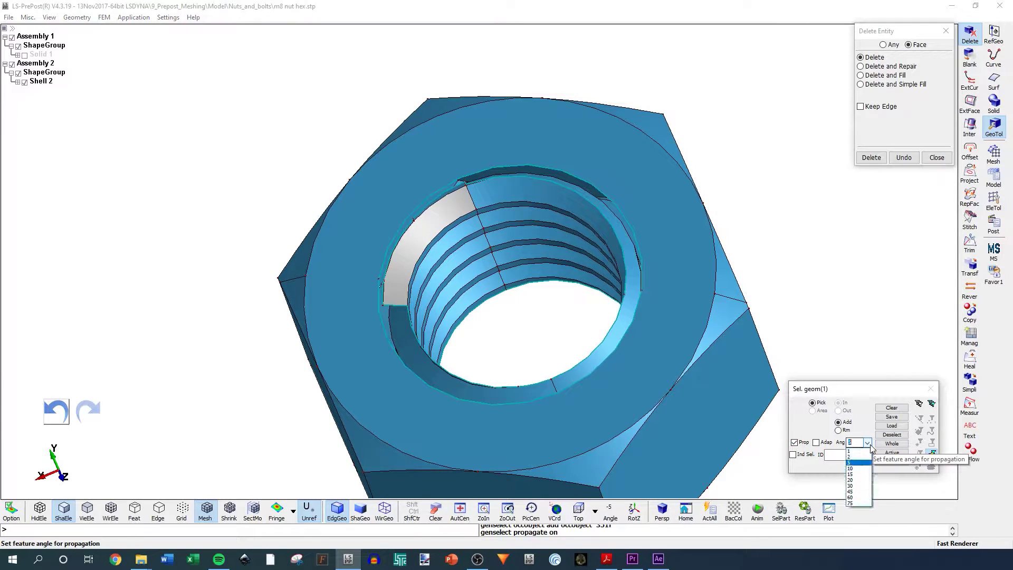
left_click(850, 502)
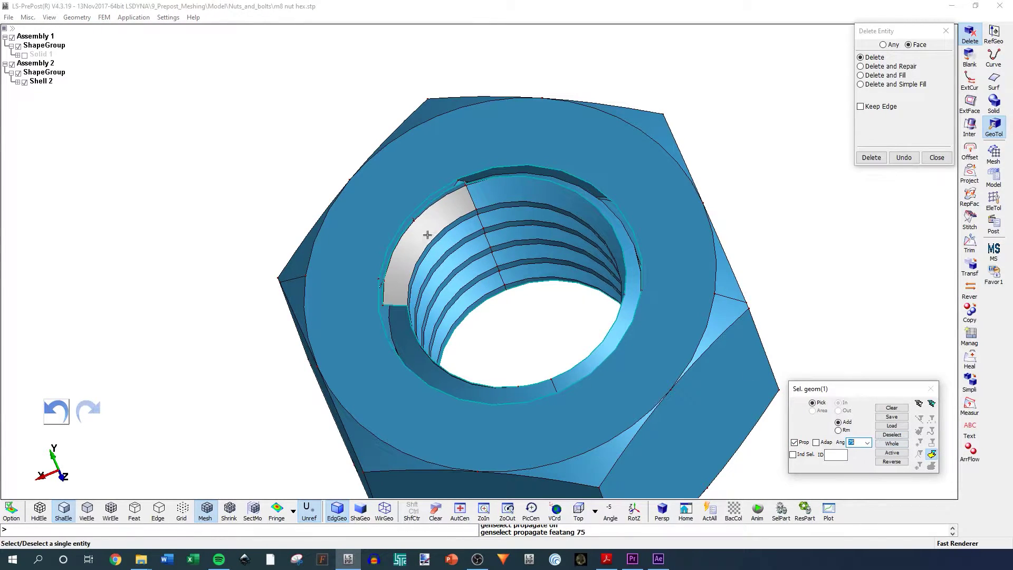
Select the connected thread faces inside the hole by propagation and delete them.
left_click(565, 277)
left_click_drag(653, 283, 222, 151, "shift")
scroll(409, 229, "down", 3)
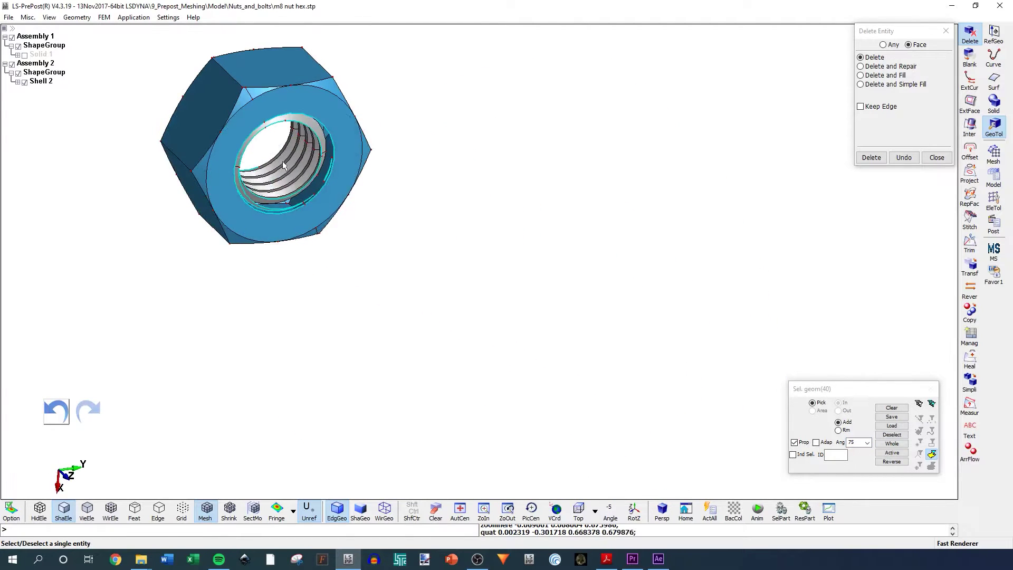
left_click_drag(285, 167, 187, 58, "shift")
scroll(177, 57, "up", 3)
middle_click_drag(371, 148, 426, 203, "shift")
left_click(871, 157)
Set up deletion for any entity type with area selection and propagation off.
left_click_drag(585, 199, 551, 188, "ctrl")
scroll(464, 228, "up", 3)
left_click_drag(420, 246, 443, 270, "shift")
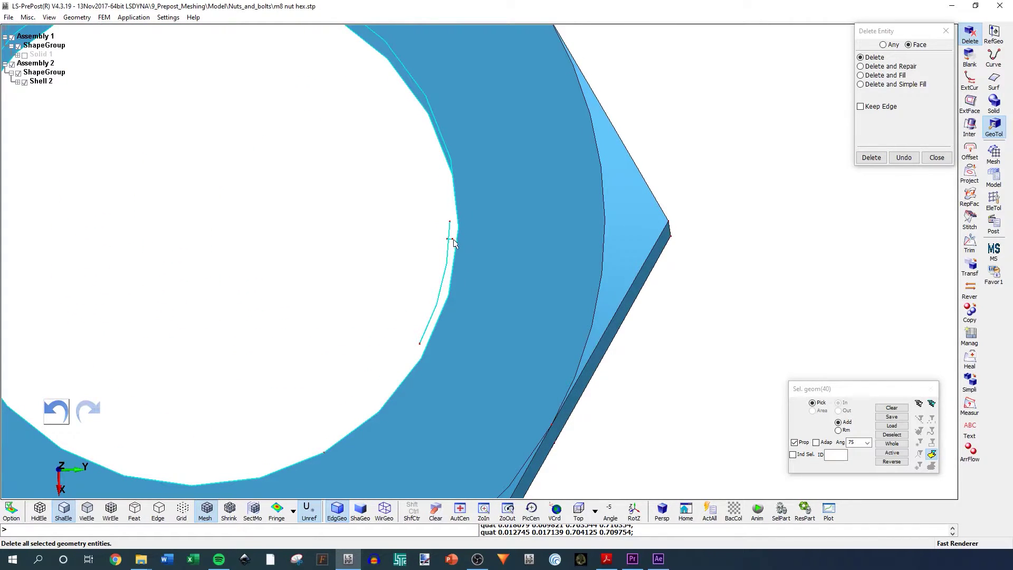
left_click(882, 44)
left_click(815, 414)
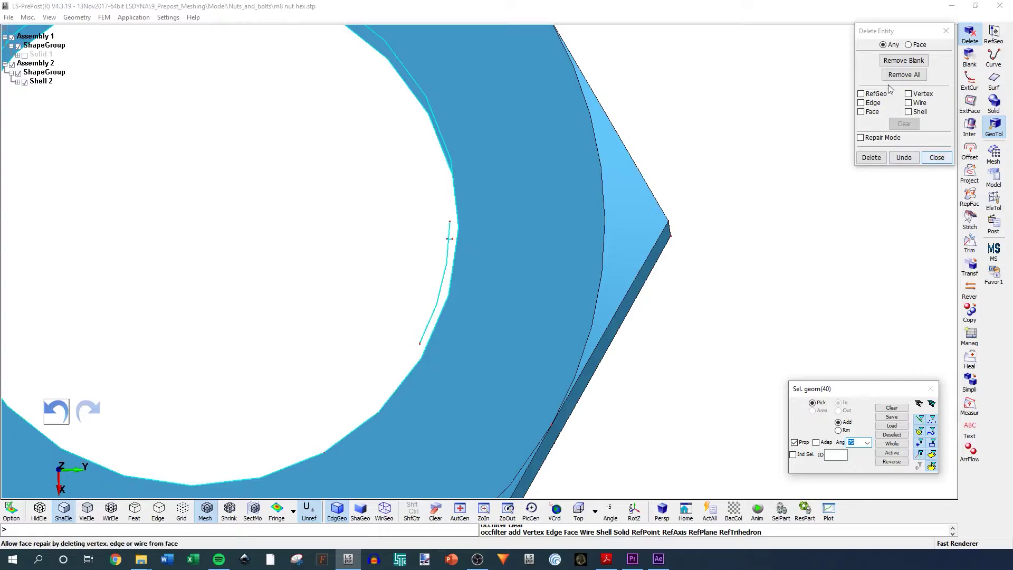
left_click(936, 158)
left_click(969, 34)
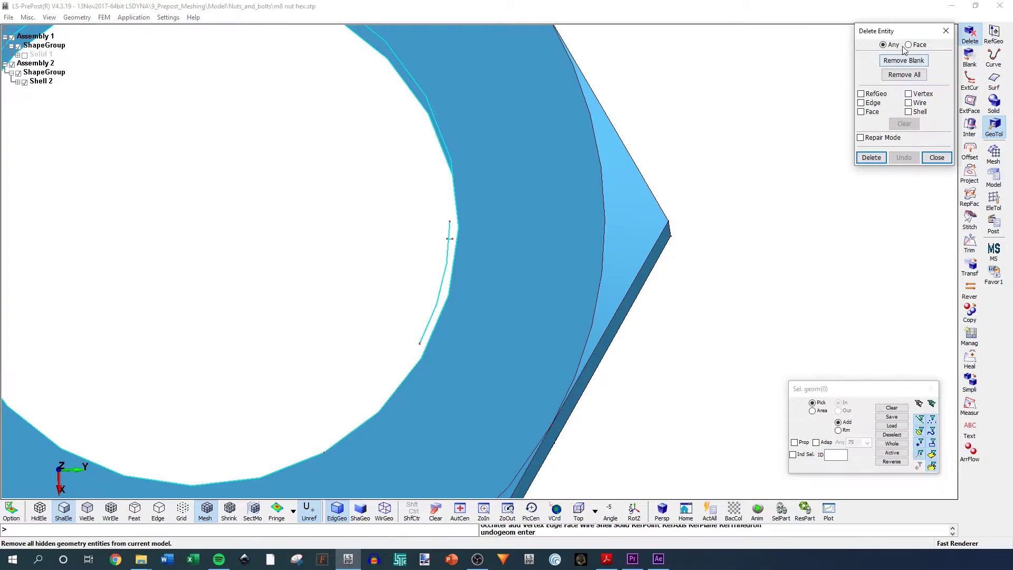
left_click(815, 410)
Delete the tiny leftover face floating beside the hole's edge.
scroll(418, 366, "up", 5)
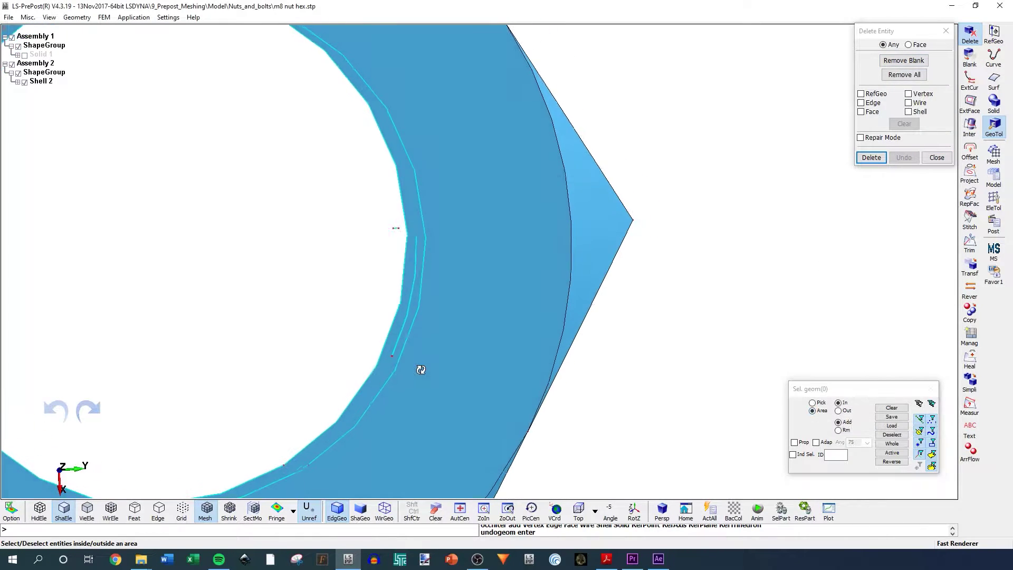
scroll(450, 270, "up", 2)
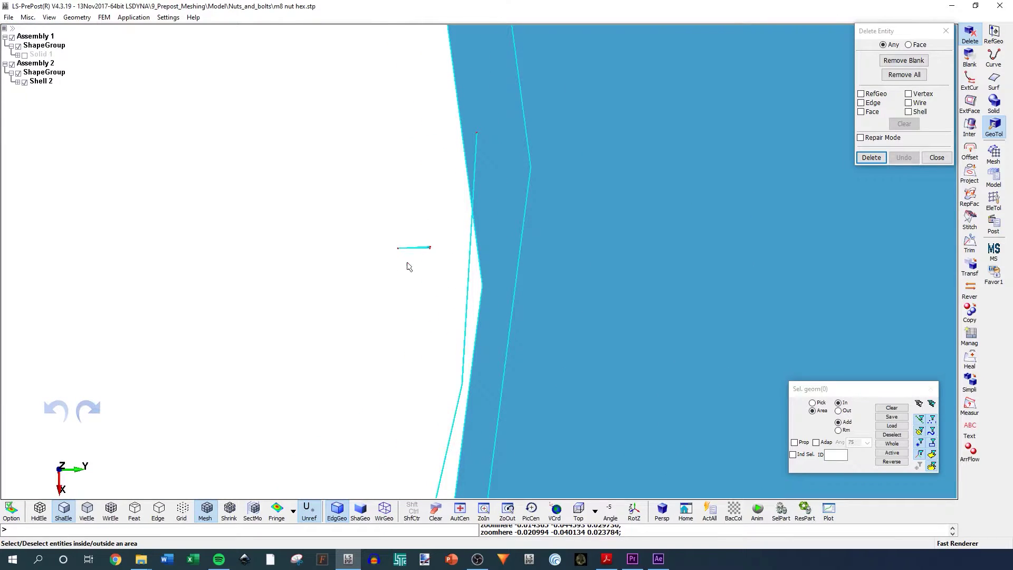
left_click_drag(452, 229, 359, 289)
left_click(871, 157)
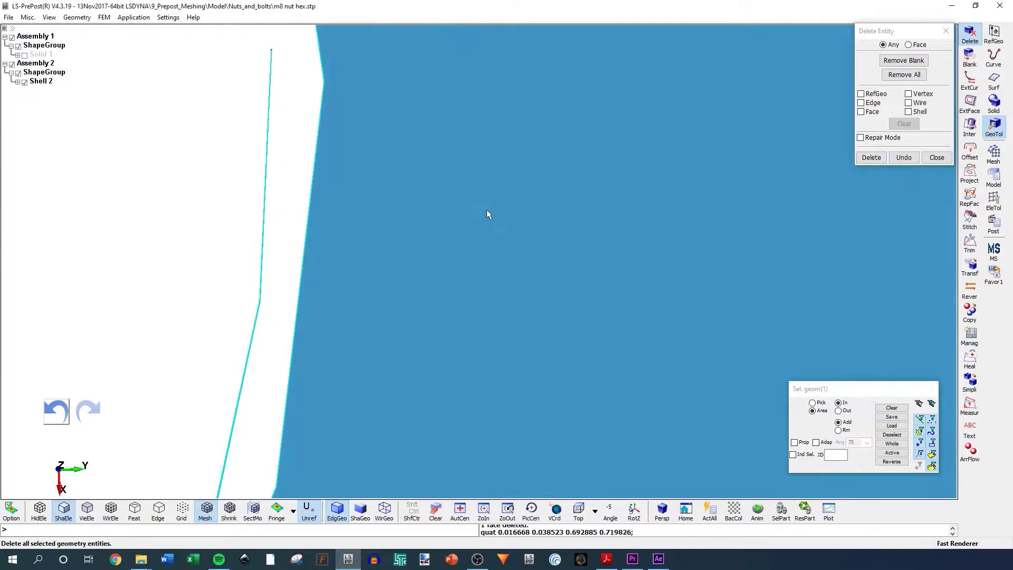
Delete the remaining thin curved strip of thread face beside the hole's edge.
scroll(369, 250, "down", 2)
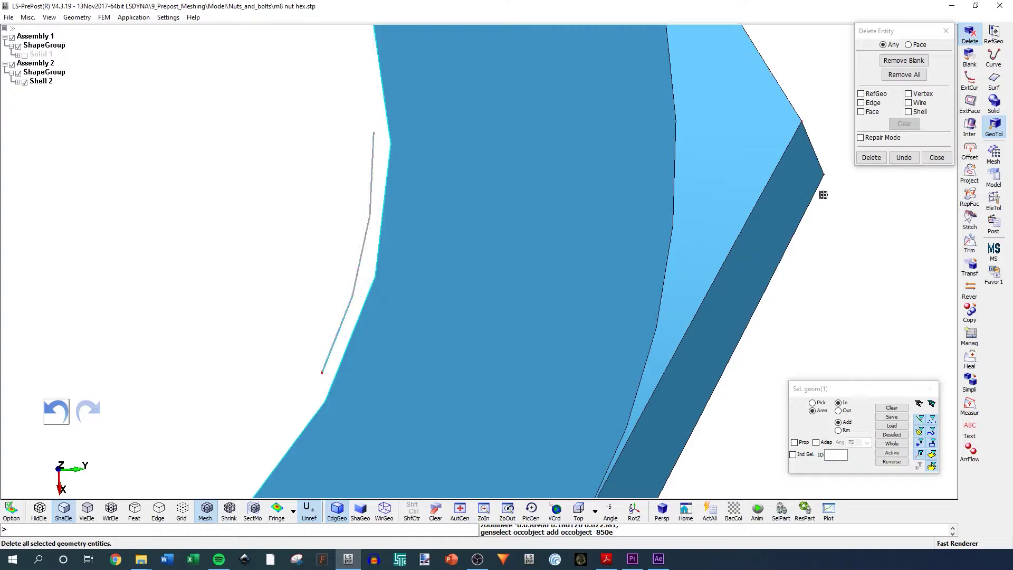
left_click(865, 158)
scroll(398, 418, "up", 1)
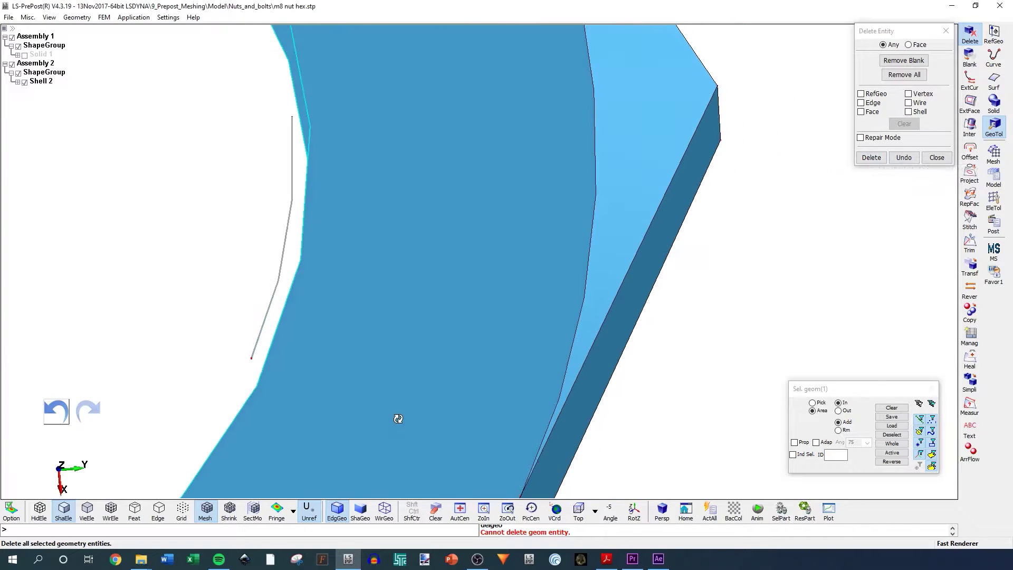
scroll(297, 366, "up", 2)
left_click_drag(316, 321, 303, 293, "shift")
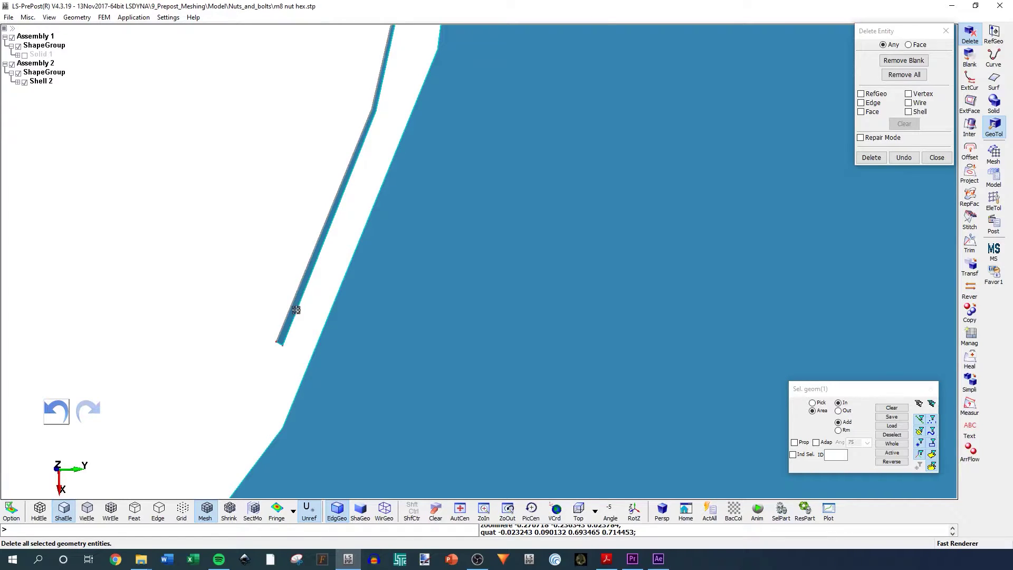
left_click(302, 294)
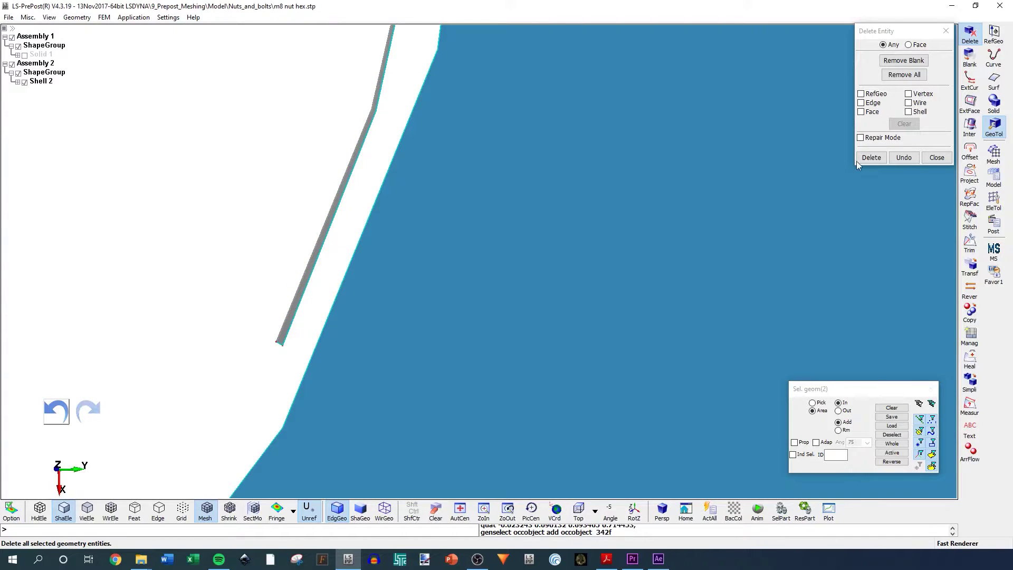
left_click(870, 158)
Check the emptied hole from several angles for leftover thread faces, and finish the deletion.
scroll(358, 252, "down", 5)
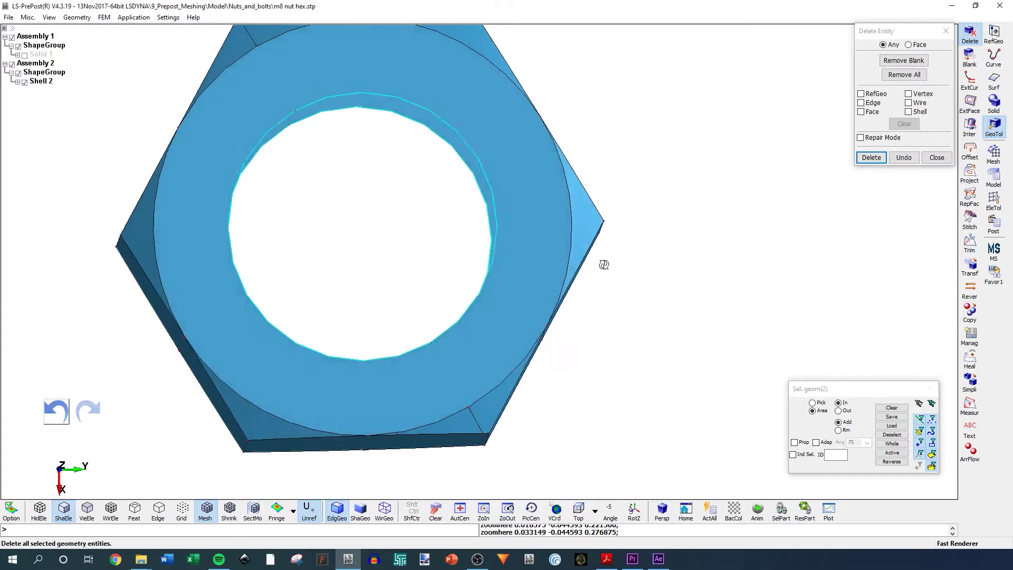
left_click_drag(604, 264, 487, 180, "shift")
scroll(473, 255, "down", 2)
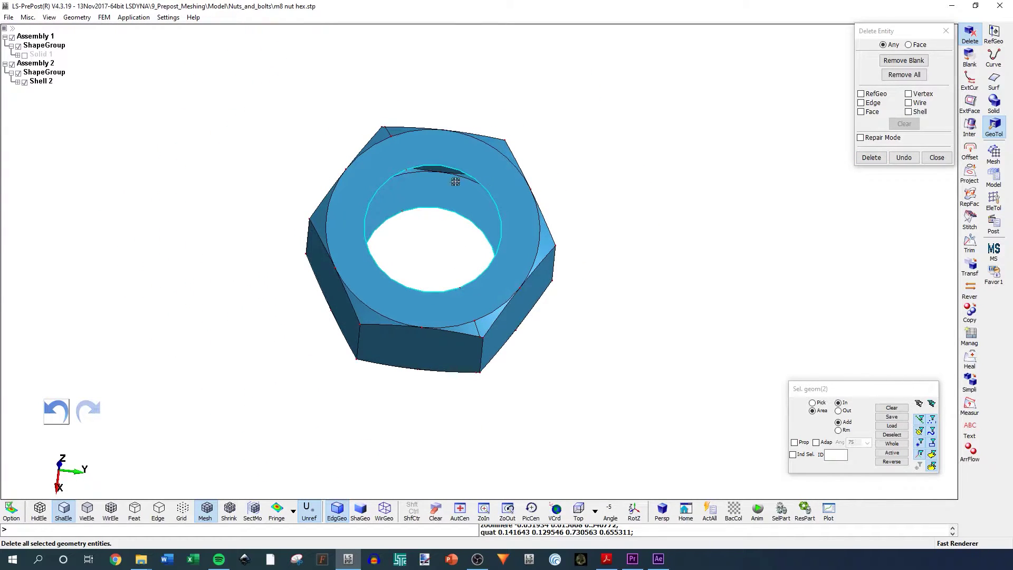
scroll(467, 167, "up", 2)
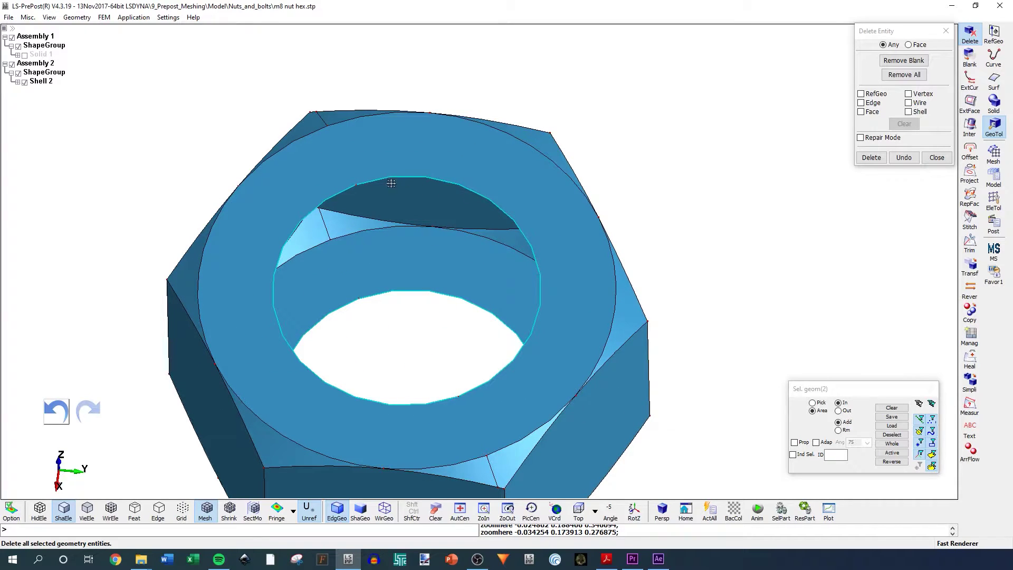
left_click_drag(456, 402, 482, 275, "shift")
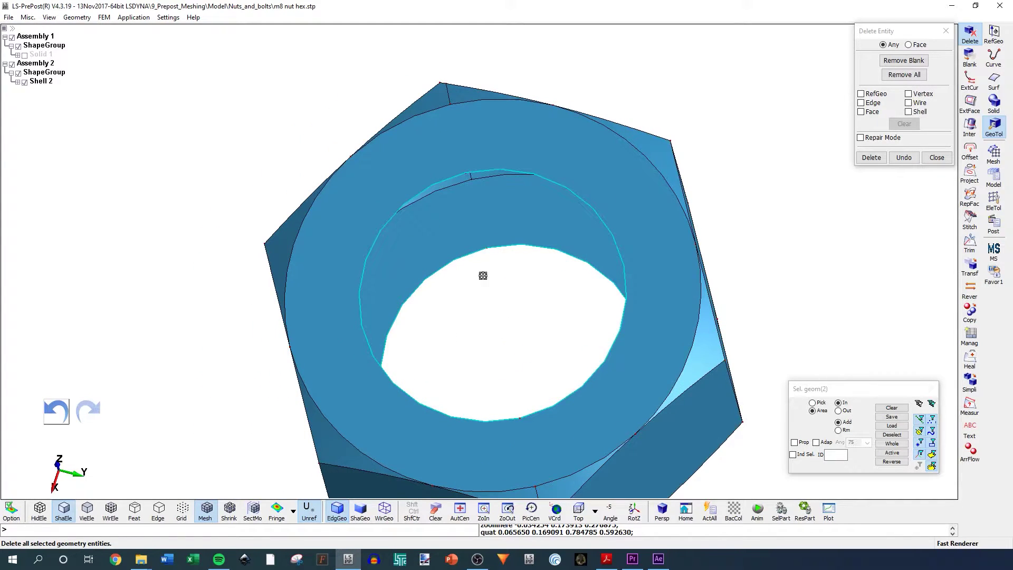
left_click(931, 157)
Start creating a loft surface with the Ruled option enabled.
left_click(1002, 88)
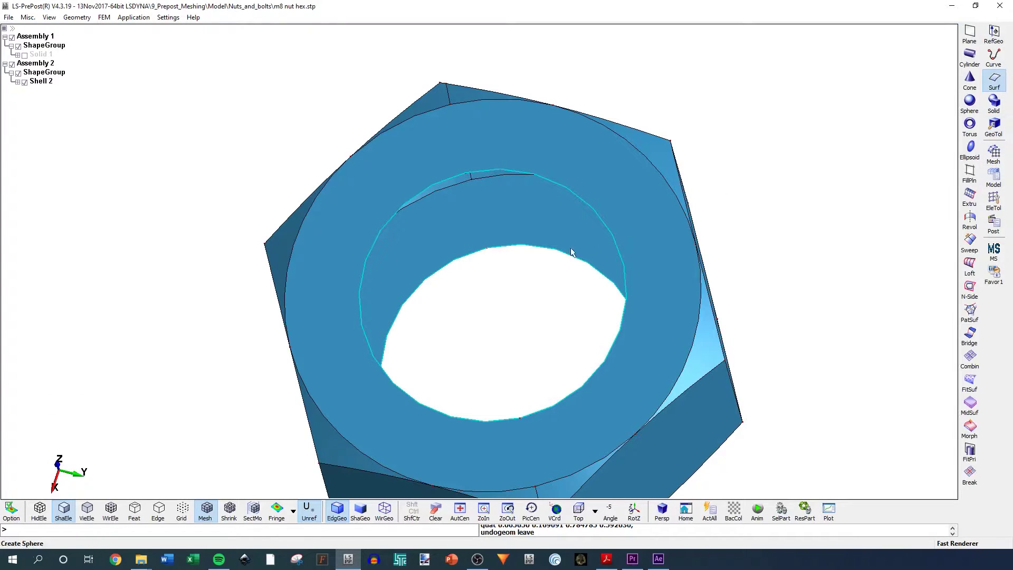
scroll(592, 244, "down", 2)
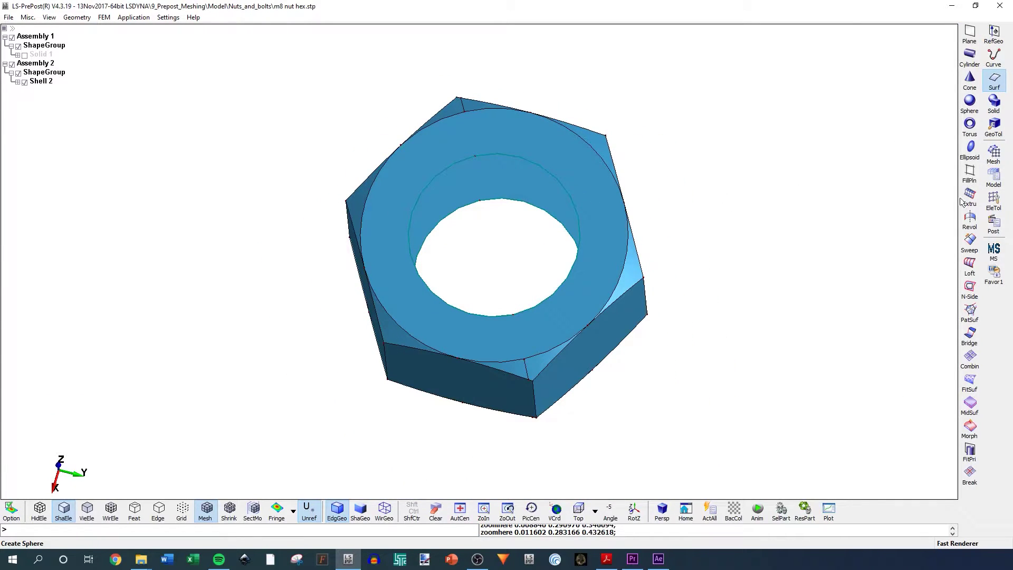
left_click(969, 265)
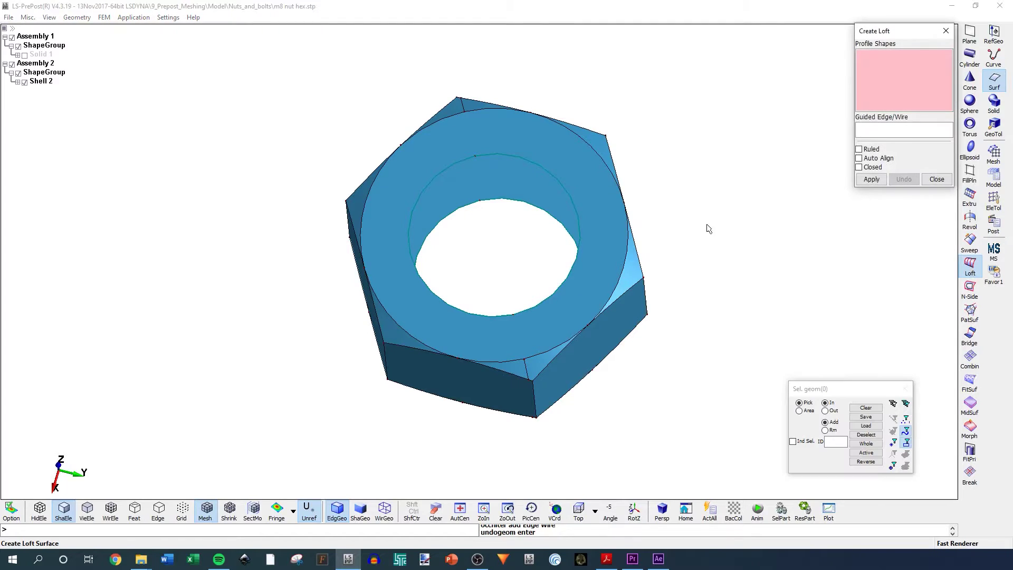
left_click_drag(585, 230, 648, 256, "shift")
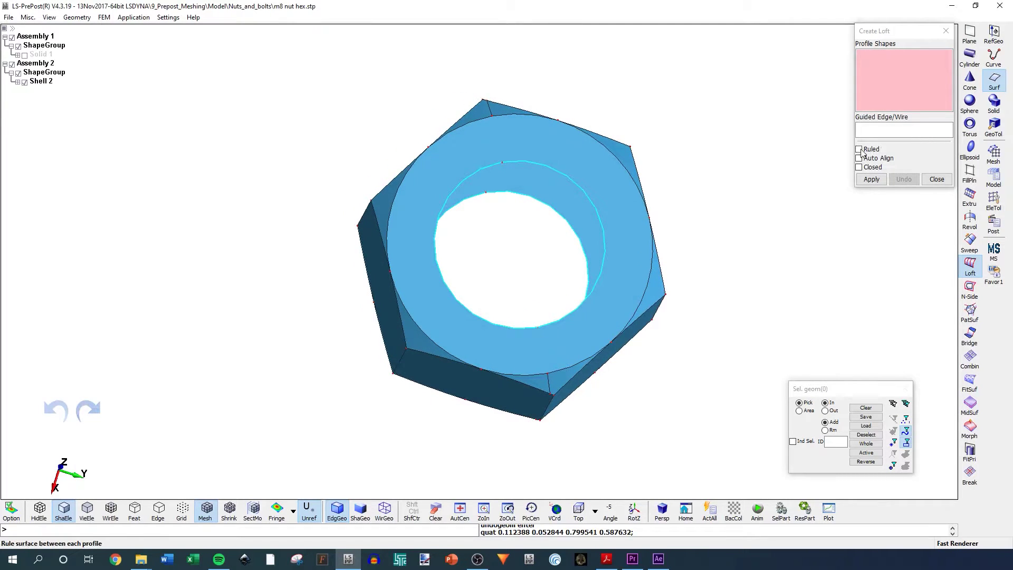
left_click(859, 149)
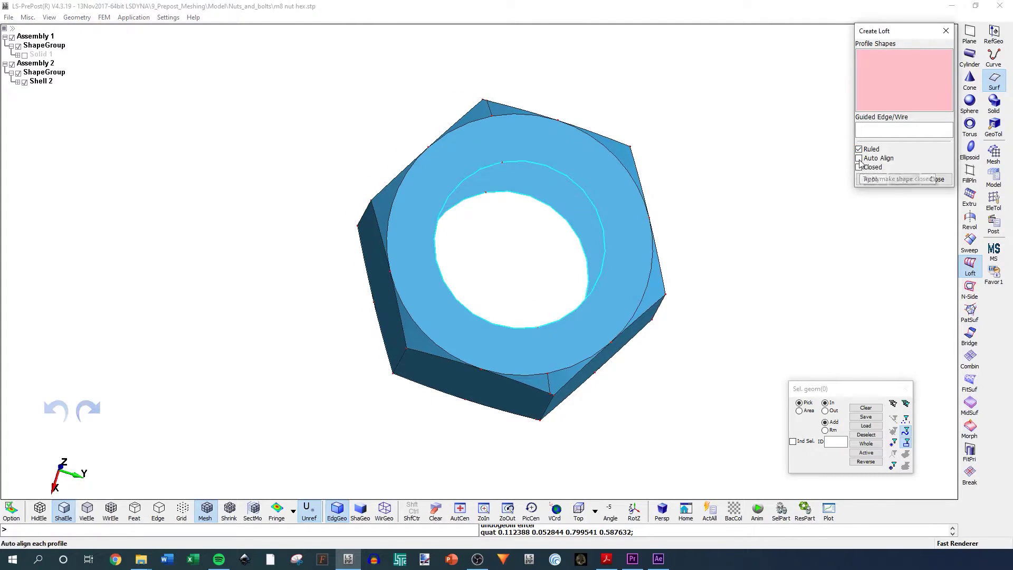
Loft a ruled surface between the matching upper and lower edges on one half of the nut's hole.
left_click_drag(673, 258, 651, 285, "shift")
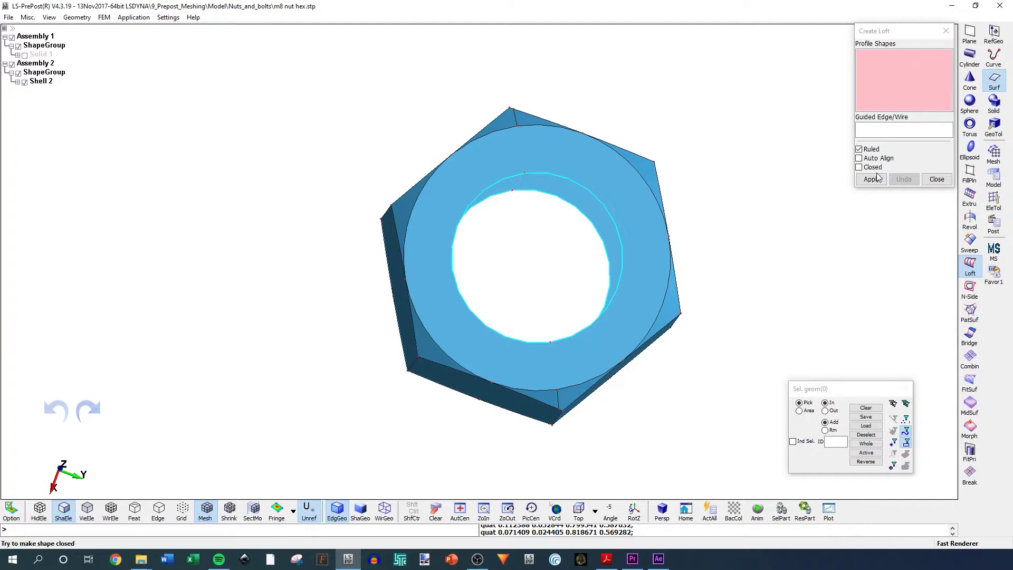
scroll(593, 187, "up", 2)
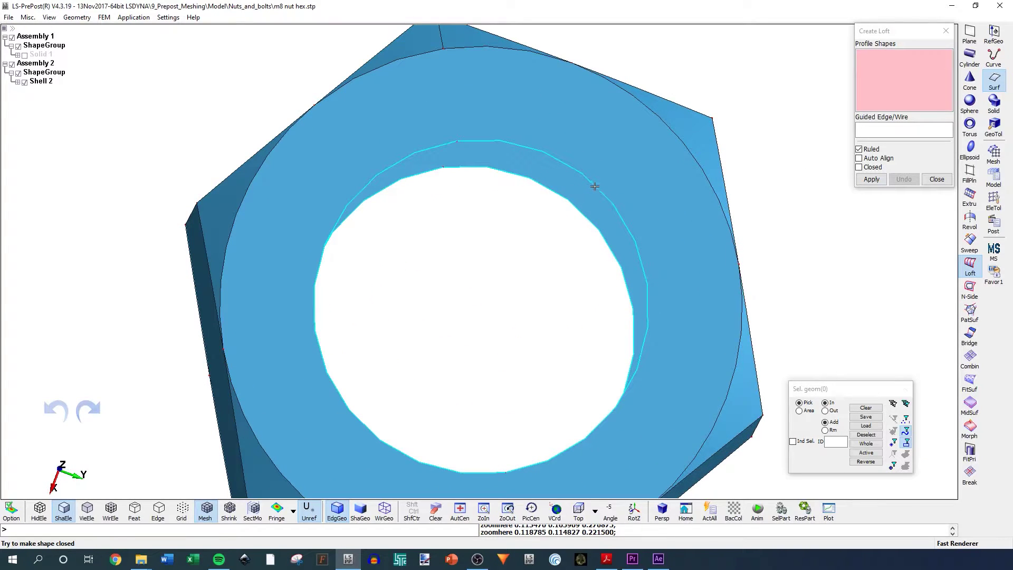
left_click(595, 187)
left_click(587, 219)
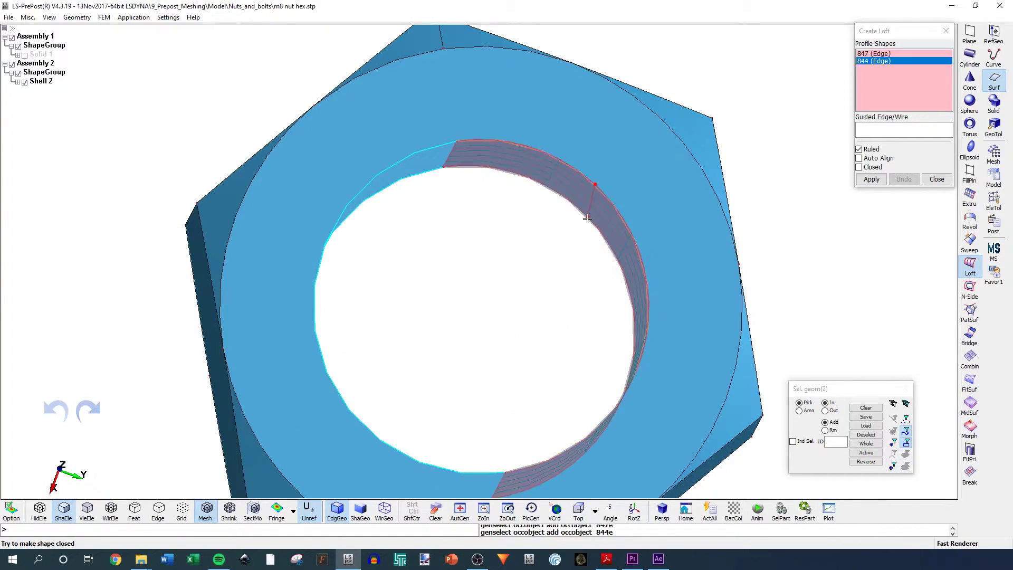
left_click_drag(672, 293, 475, 315, "shift")
left_click(871, 178)
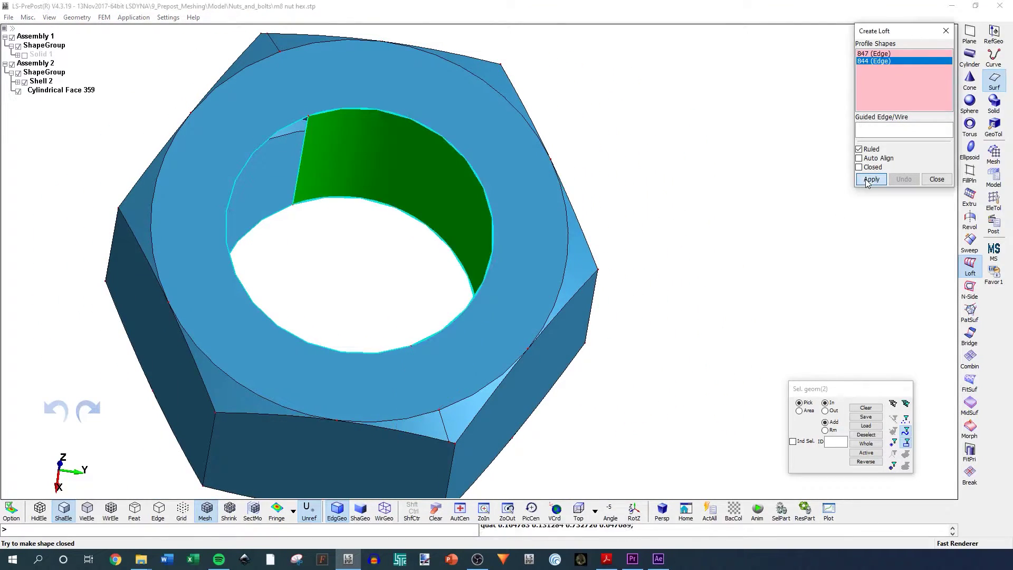
Loft a second ruled surface between the remaining upper and lower hole edges to close the other half, and finish lofting.
left_click_drag(580, 272, 297, 191, "shift")
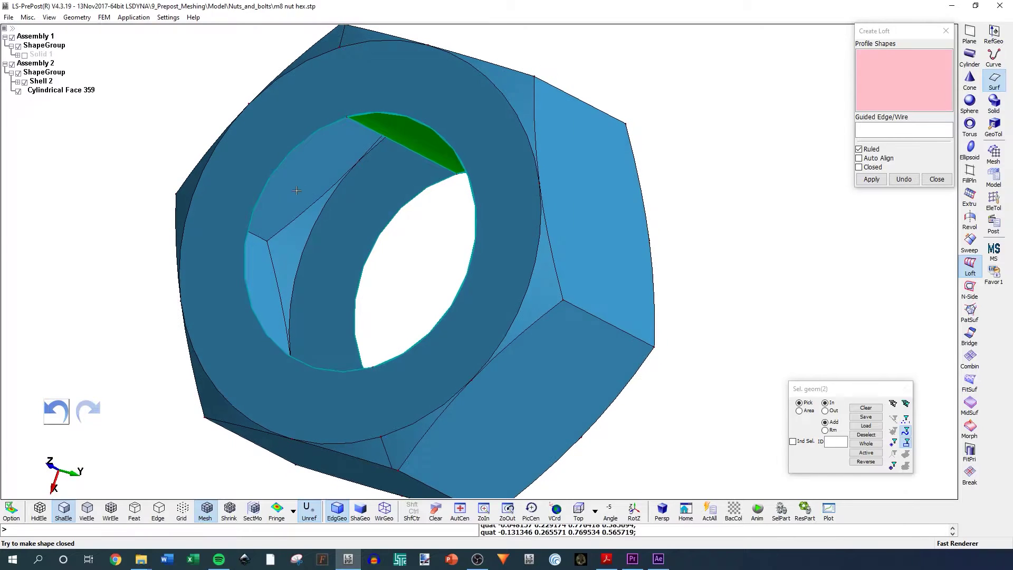
left_click(264, 192)
left_click(378, 247)
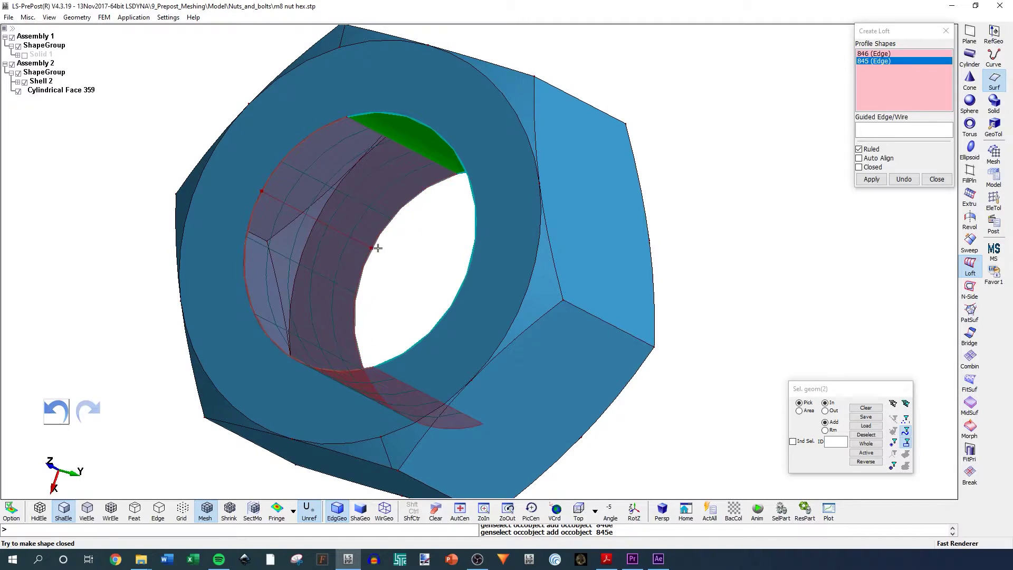
left_click(864, 182)
left_click_drag(720, 228, 599, 203, "shift")
left_click(936, 182)
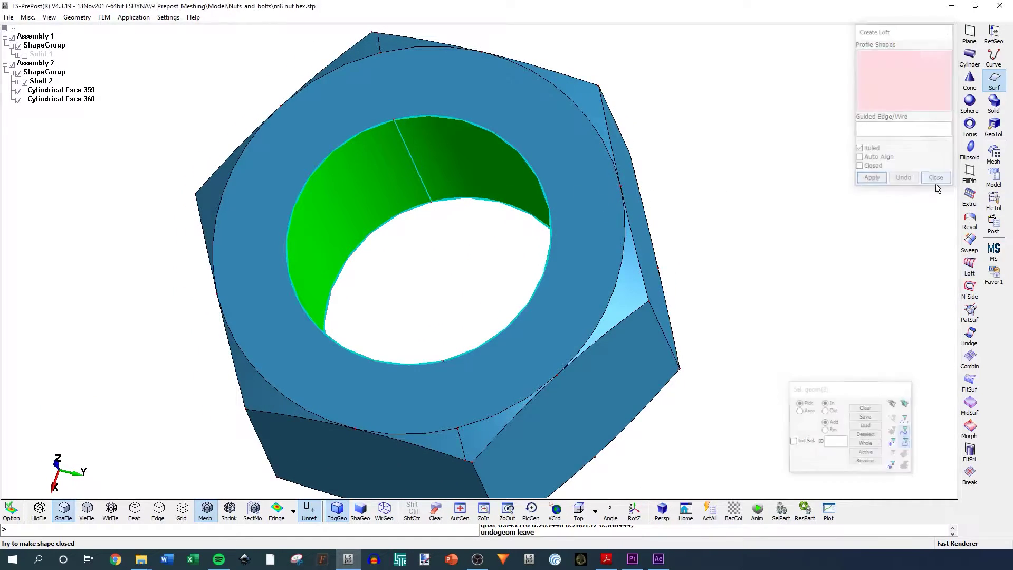
Examine the two lofted surfaces inside the nut's hole from several angles.
left_click_drag(391, 199, 422, 85, "shift")
scroll(438, 147, "down", 4, "shift")
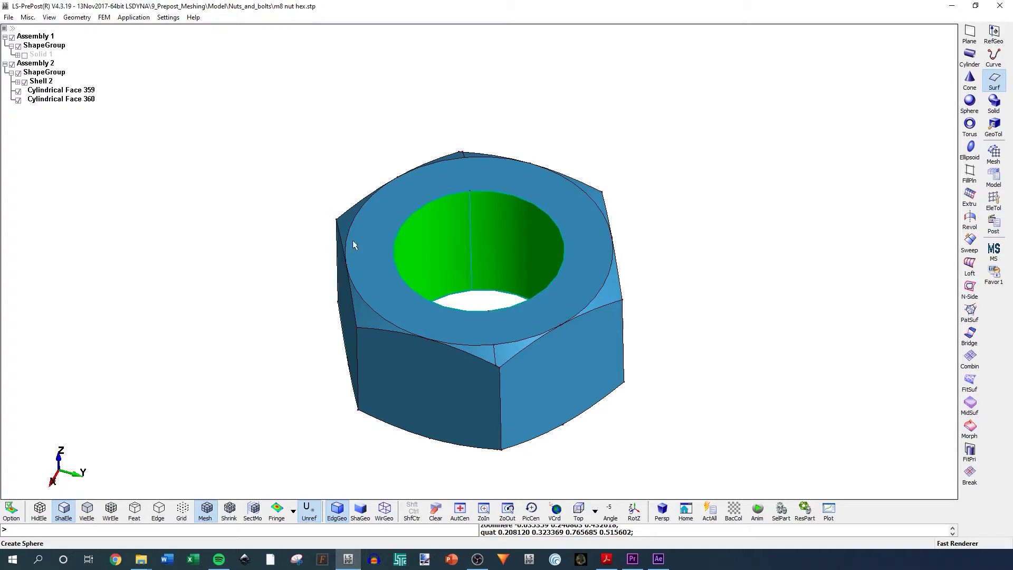
left_click_drag(512, 237, 556, 358, "shift")
scroll(508, 229, "up", 1, "shift")
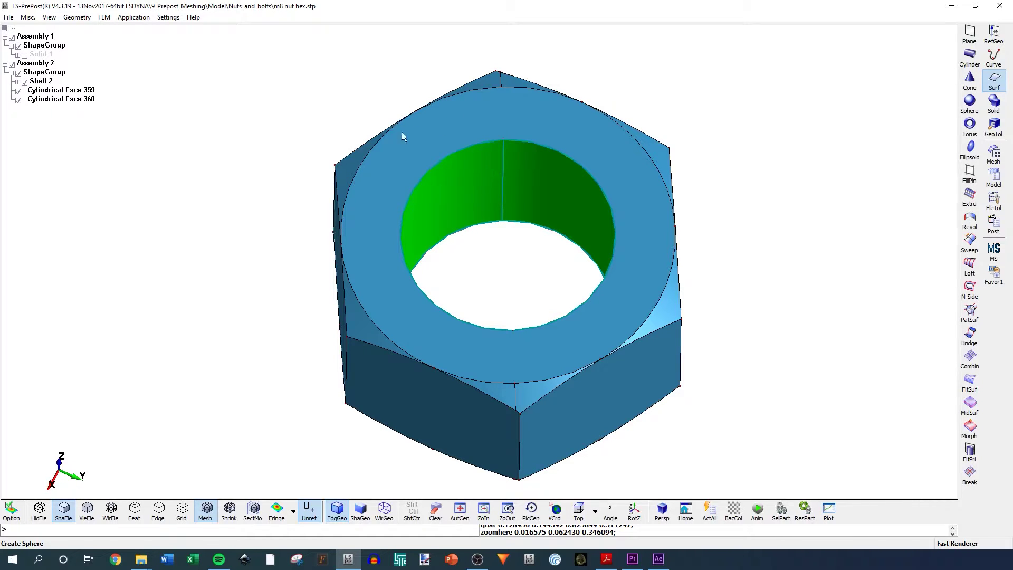
scroll(611, 206, "down", 1)
scroll(529, 204, "down", 1)
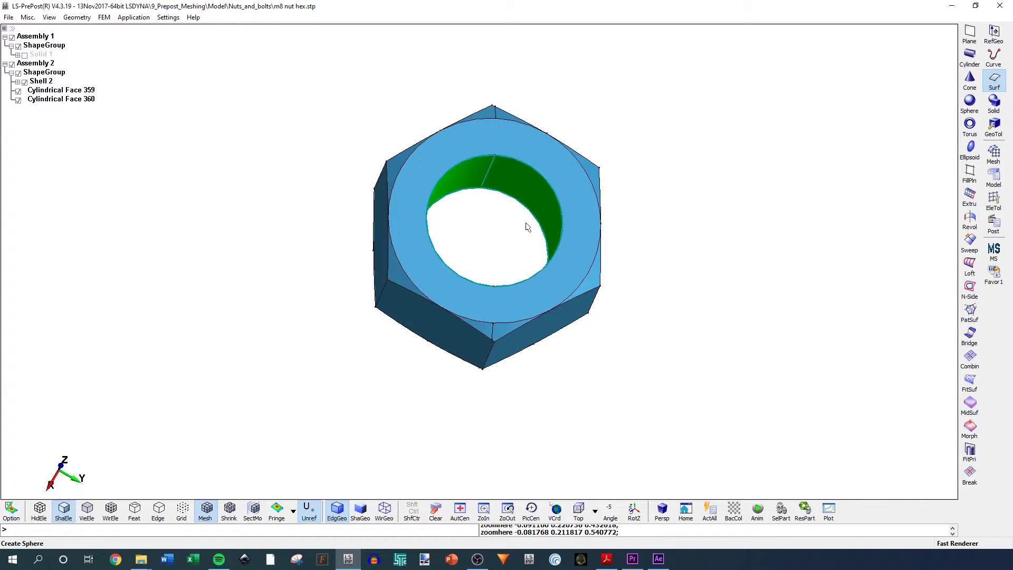
left_click_drag(645, 297, 677, 227, "shift")
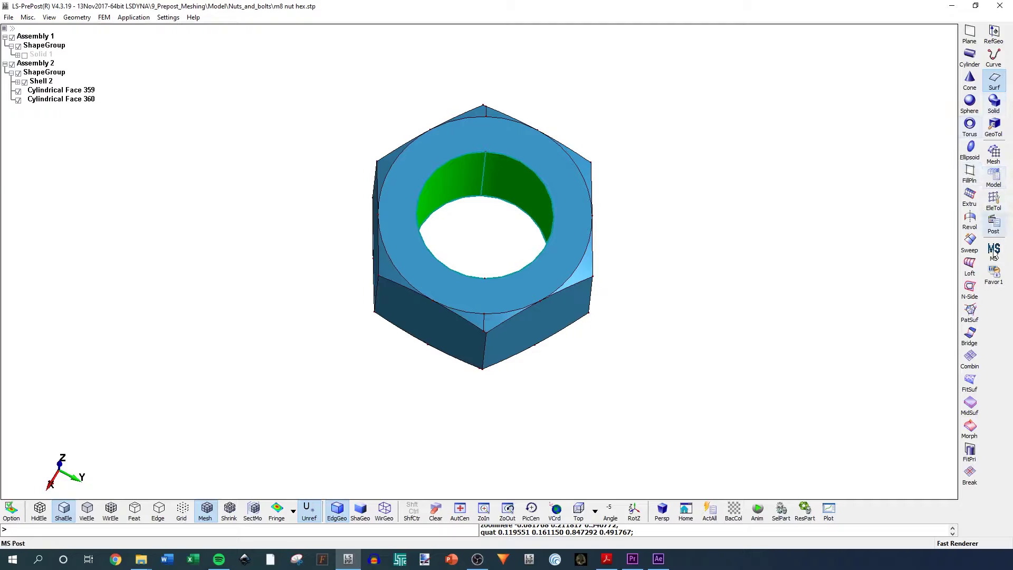
left_click(970, 264)
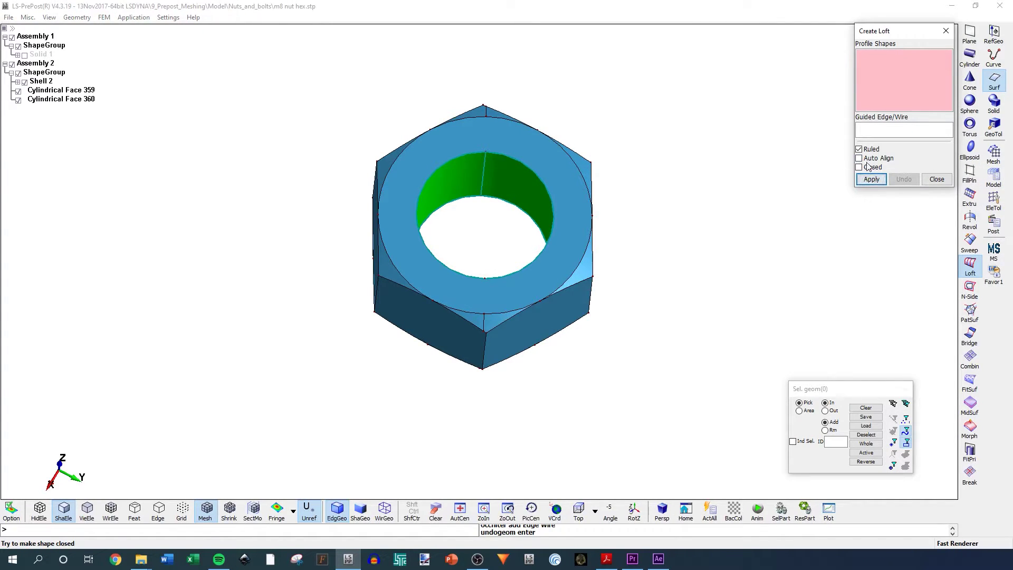
left_click(945, 30)
left_click_drag(541, 282, 615, 224, "shift")
scroll(470, 194, "up", 3)
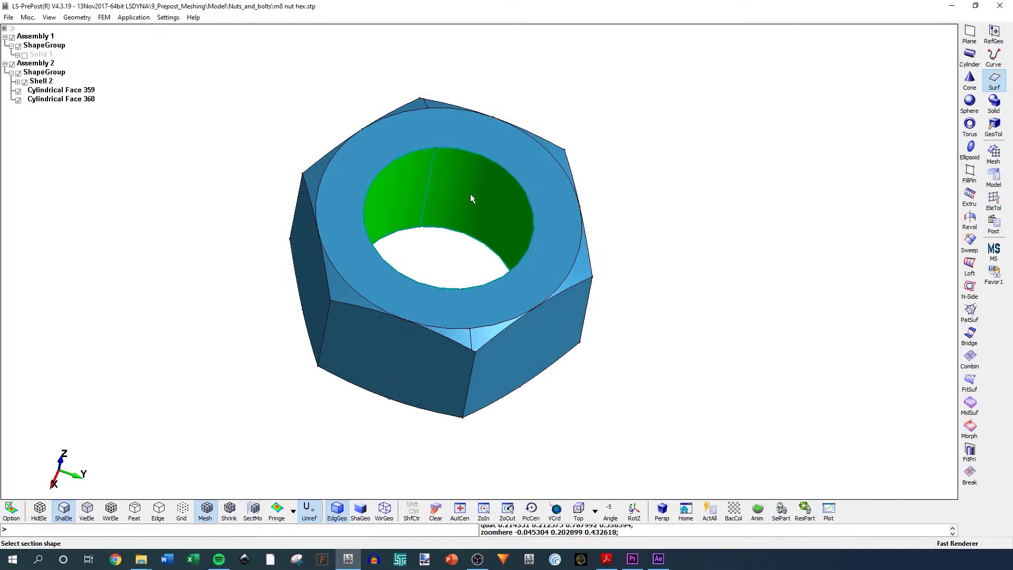
Start stitching faces and select both lofted hole faces and the nut's flat ring-shaped end face.
left_click(995, 126)
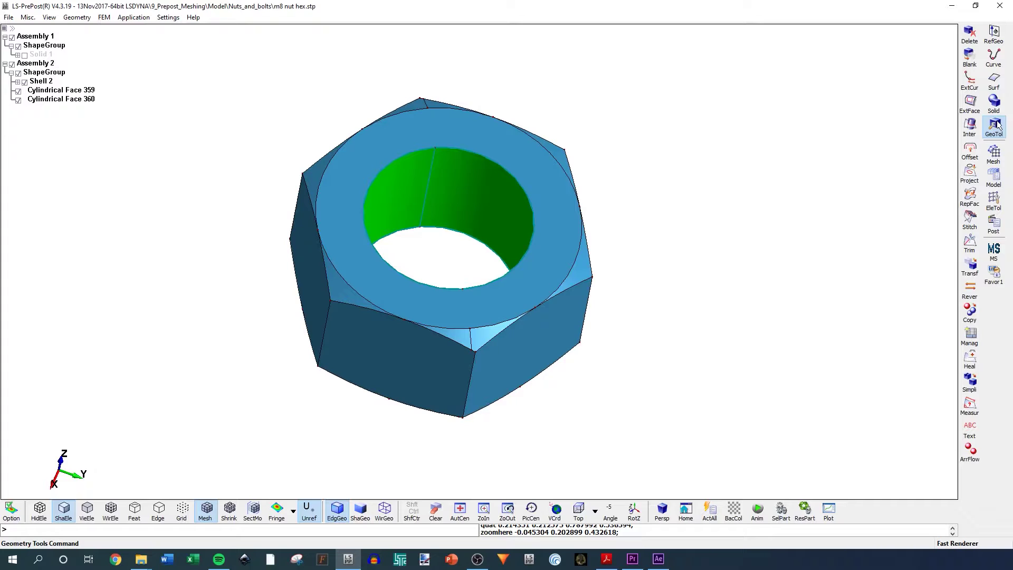
left_click(968, 222)
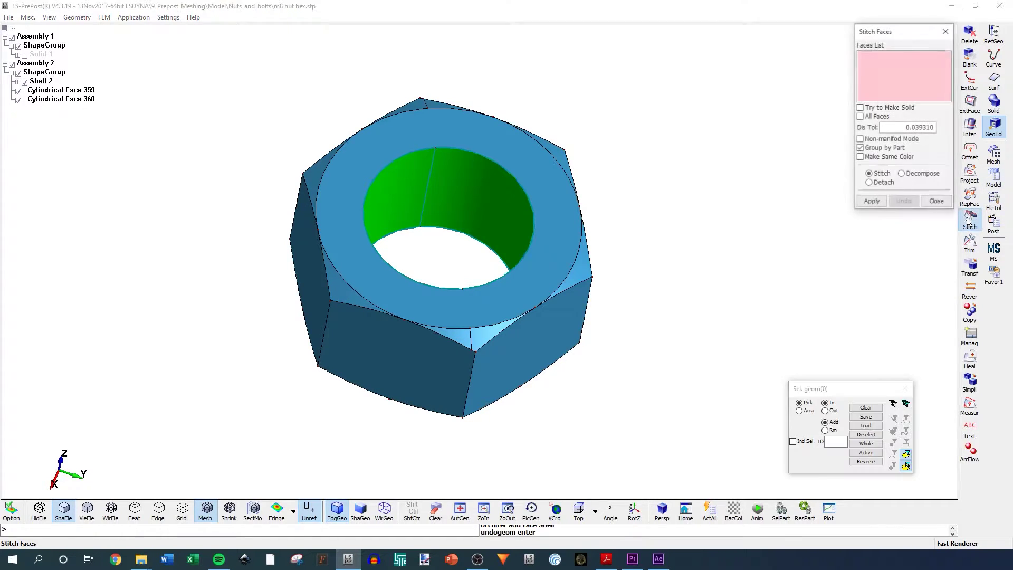
left_click(473, 191)
left_click(421, 192)
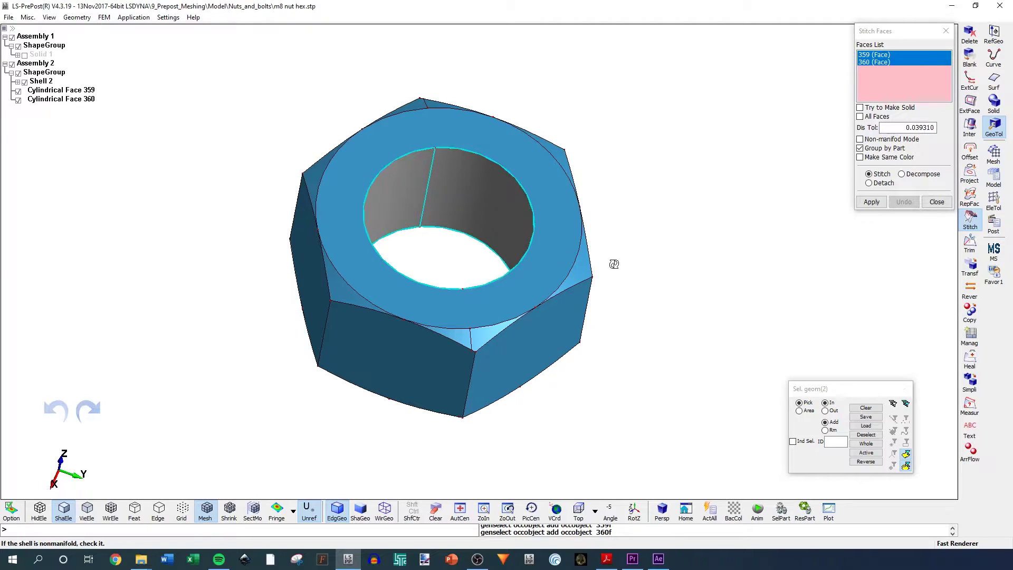
left_click_drag(614, 264, 562, 263, "shift")
left_click(391, 182)
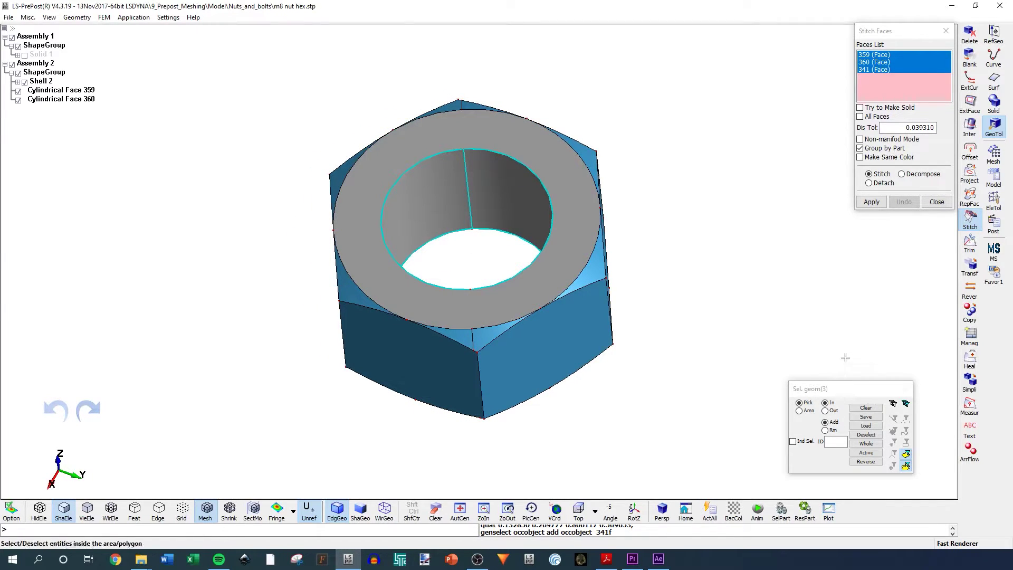
Enable All Faces and Try to Make Solid for the stitch, and add the nut's remaining shell by area selection.
left_click(860, 117)
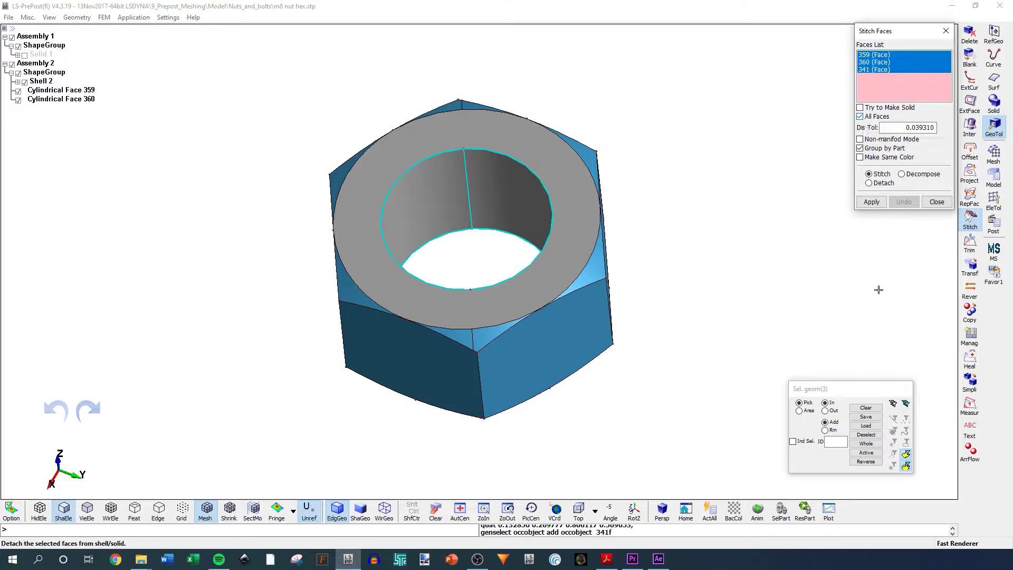
left_click(860, 108)
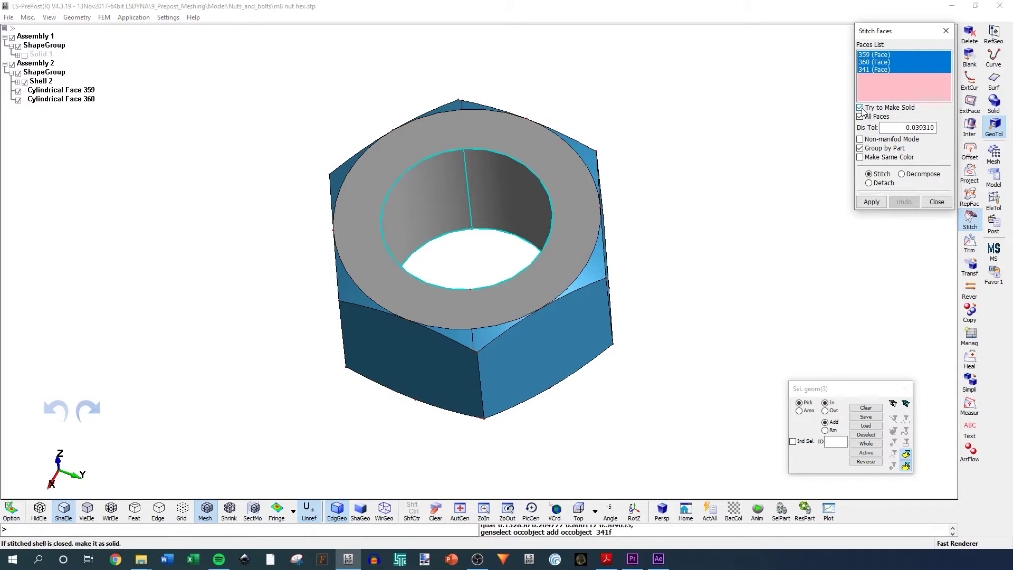
left_click(799, 411)
scroll(587, 178, "down", 3)
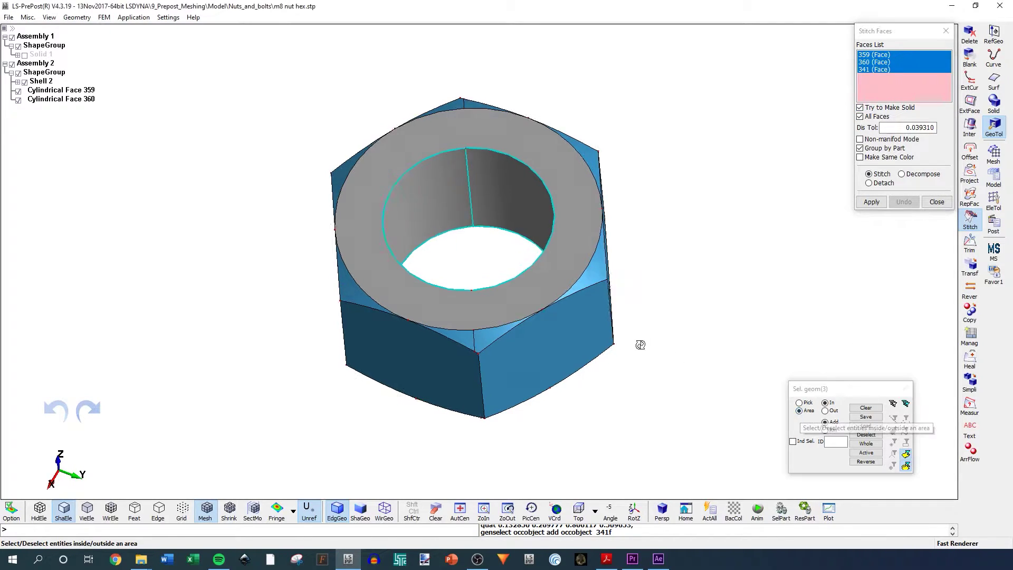
left_click_drag(662, 139, 409, 375)
Stitch the selected hole faces and the nut's shell together into a solid.
left_click_drag(633, 254, 427, 231, "shift")
scroll(434, 234, "down", 2)
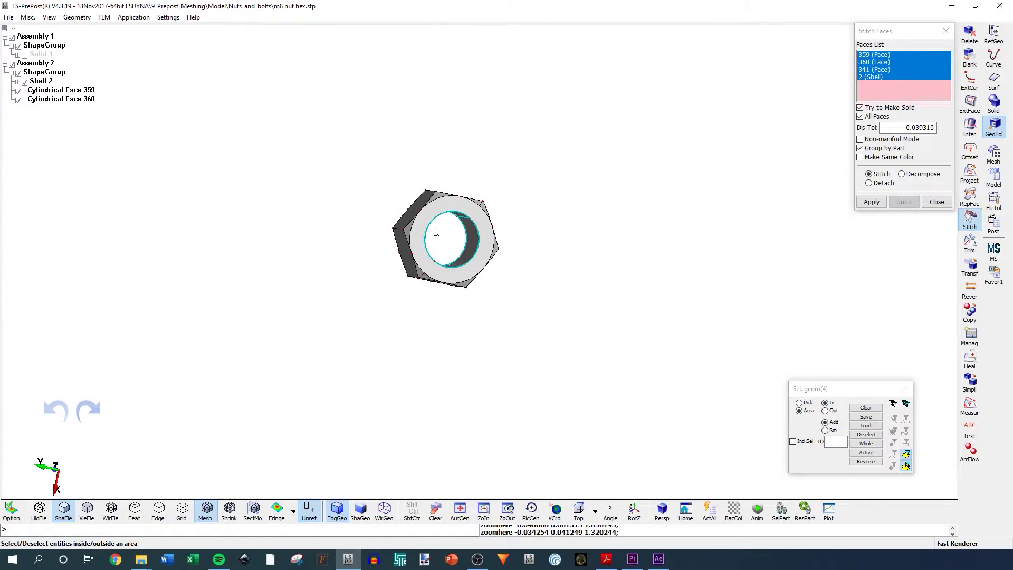
scroll(439, 227, "up", 4)
left_click_drag(553, 236, 521, 233, "shift")
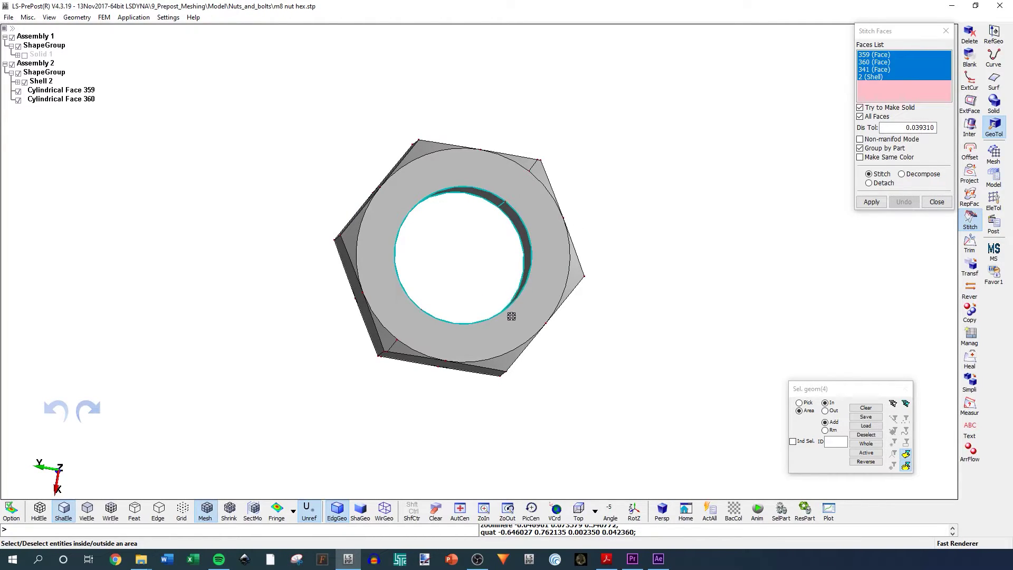
left_click(875, 204)
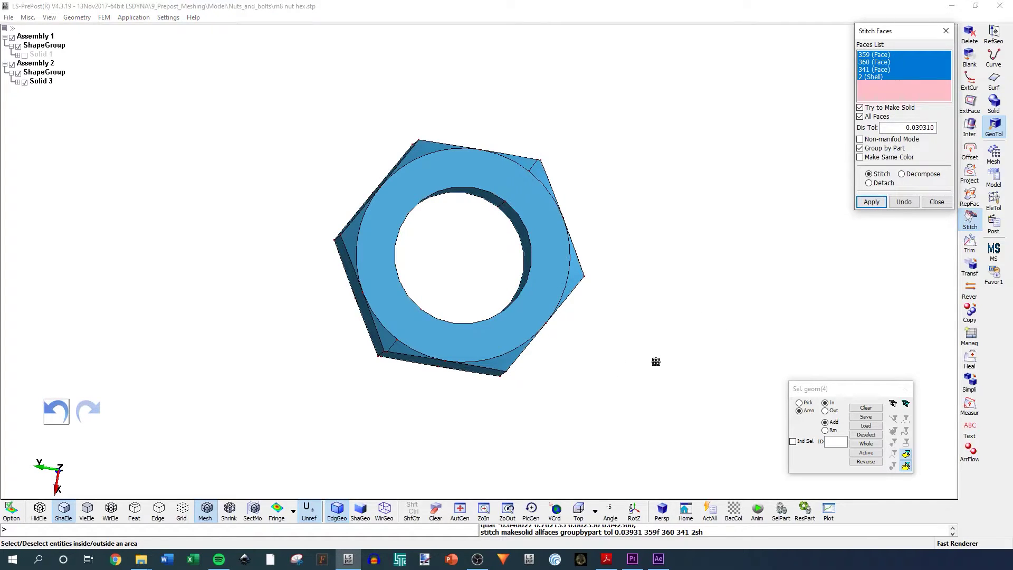
Examine the stitched nut by toggling its visibility off and on and viewing it from several angles.
left_click_drag(655, 361, 476, 265, "shift")
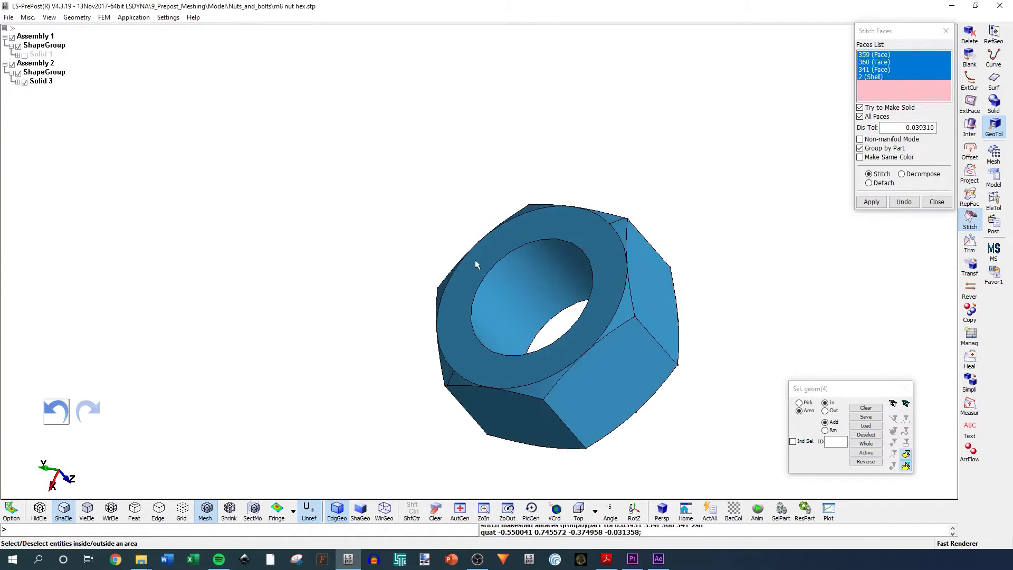
left_click(25, 82)
left_click(24, 82)
left_click_drag(450, 321, 450, 203, "shift")
scroll(449, 210, "down", 3)
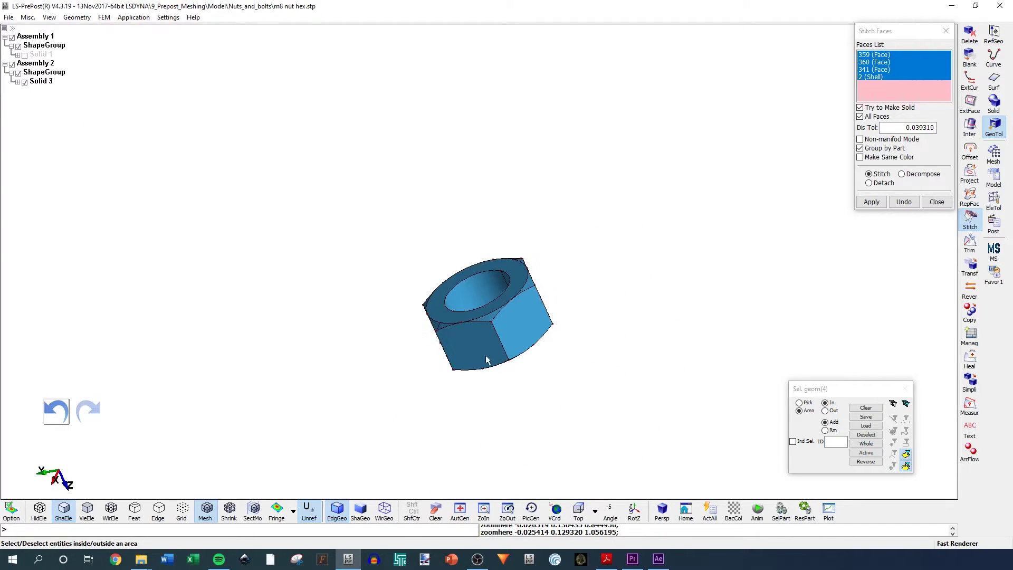
scroll(446, 283, "up", 5)
scroll(398, 286, "down", 5)
scroll(442, 374, "up", 5)
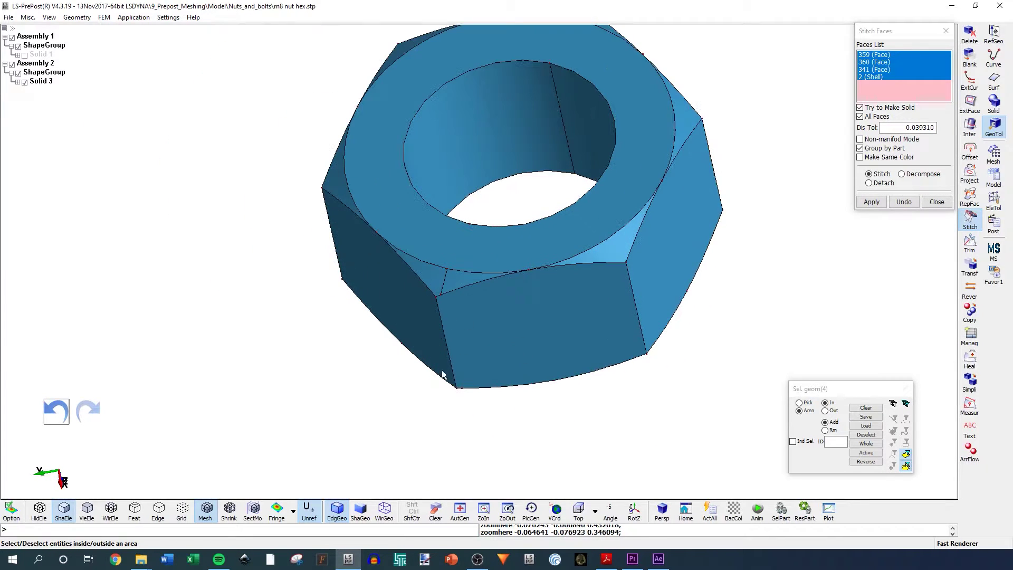
Inspect the stitched nut's end face, hole and chamfered corners from several angles, and finish stitching.
left_click_drag(442, 371, 483, 279, "shift")
middle_click_drag(483, 279, 543, 286, "shift")
left_click_drag(543, 286, 578, 290, "shift")
scroll(452, 313, "down", 2)
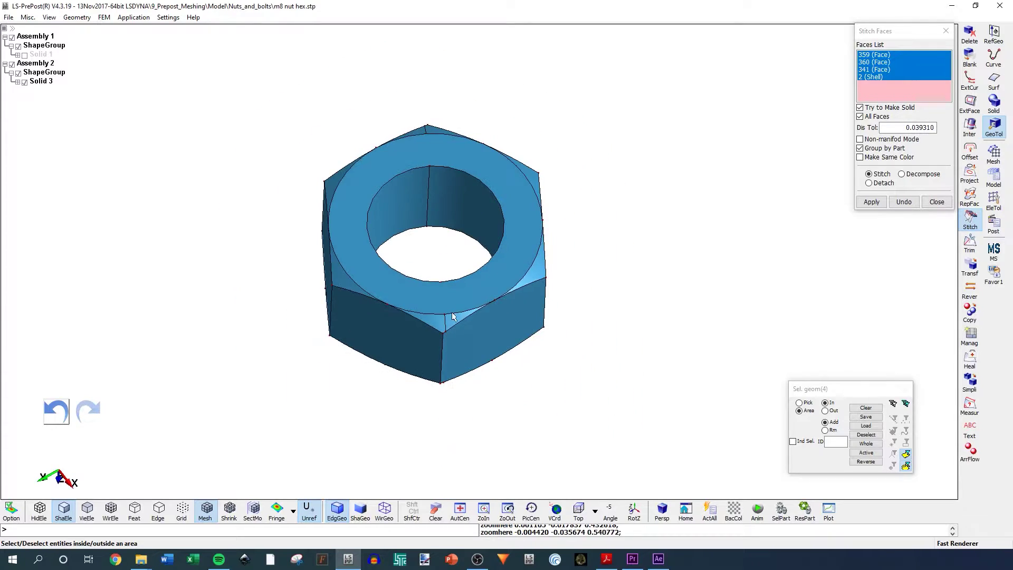
scroll(452, 317, "up", 5)
scroll(488, 330, "down", 5)
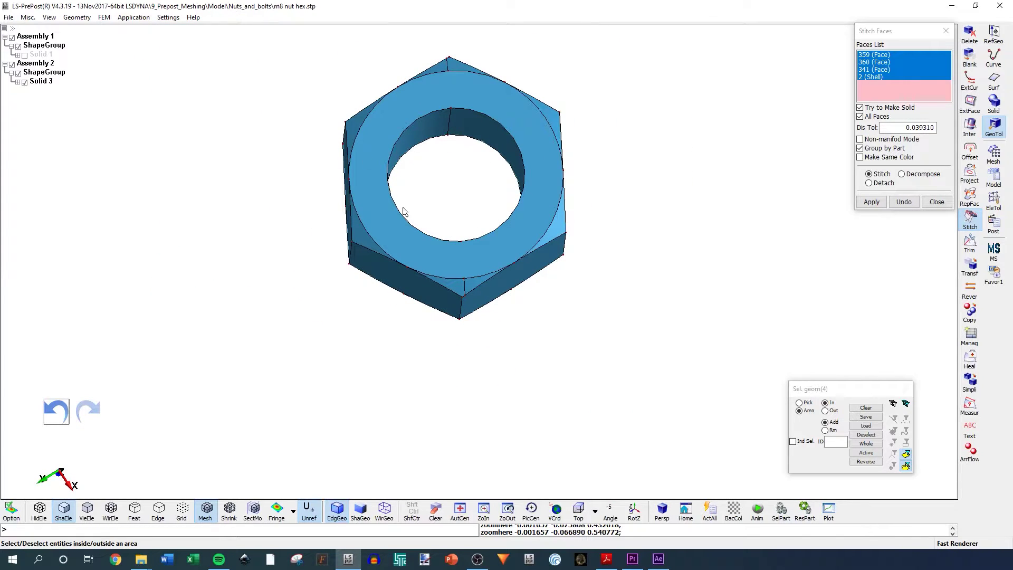
left_click_drag(402, 211, 468, 294, "shift")
scroll(469, 293, "up", 5)
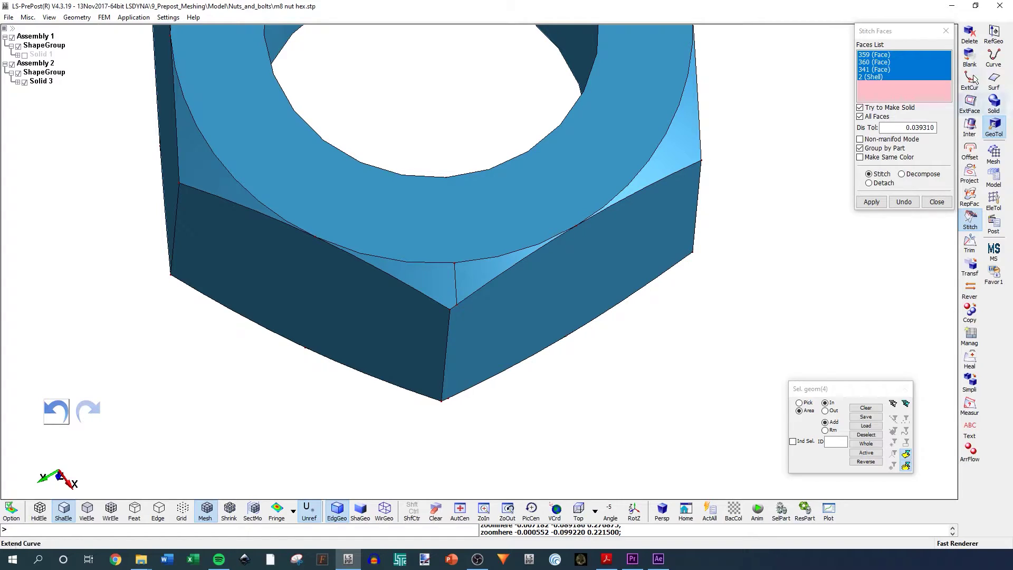
left_click(944, 204)
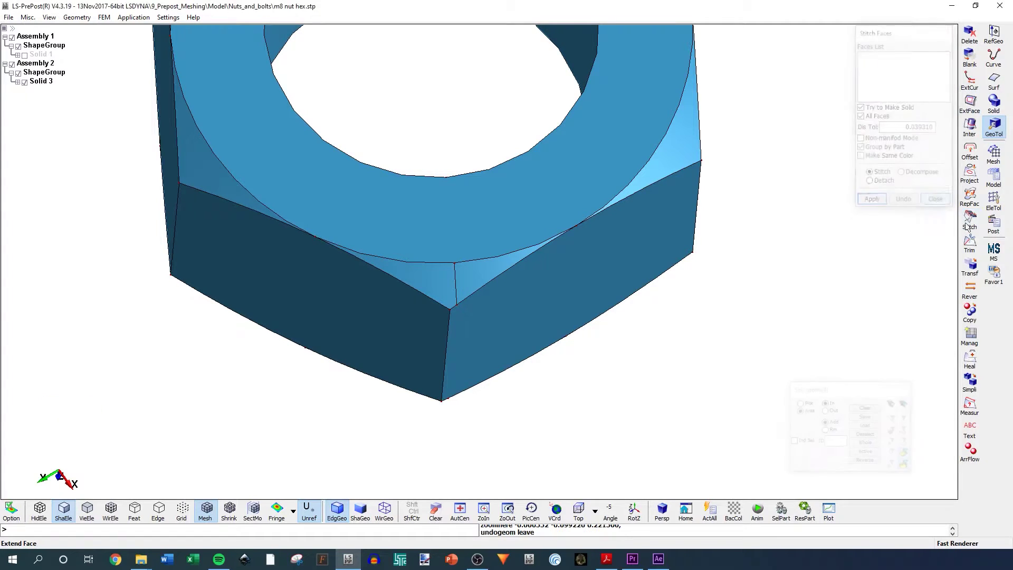
Suppress the short edge splitting the chamfer at one nut corner, using Heal's edge suppression.
left_click(969, 380)
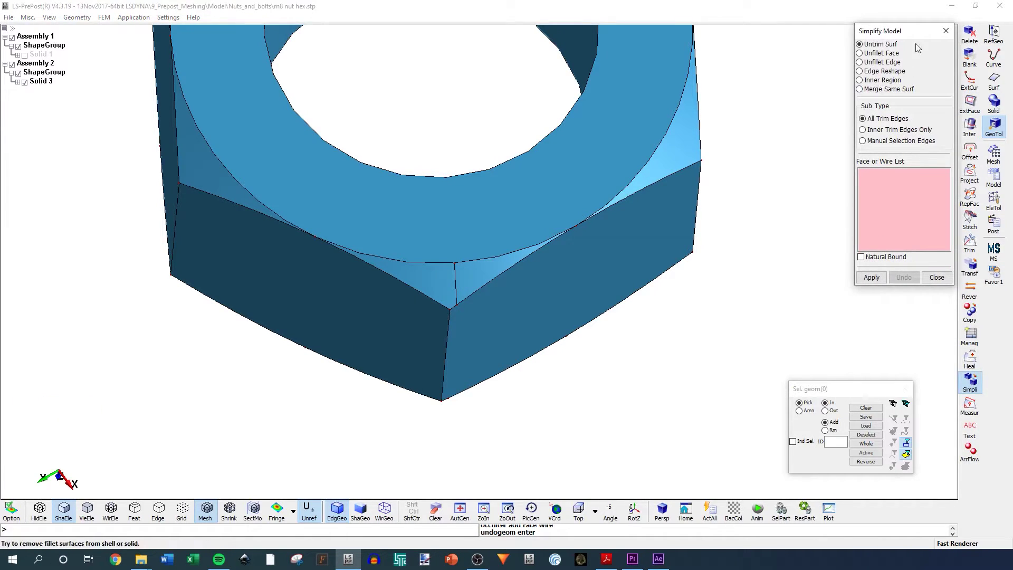
left_click(945, 32)
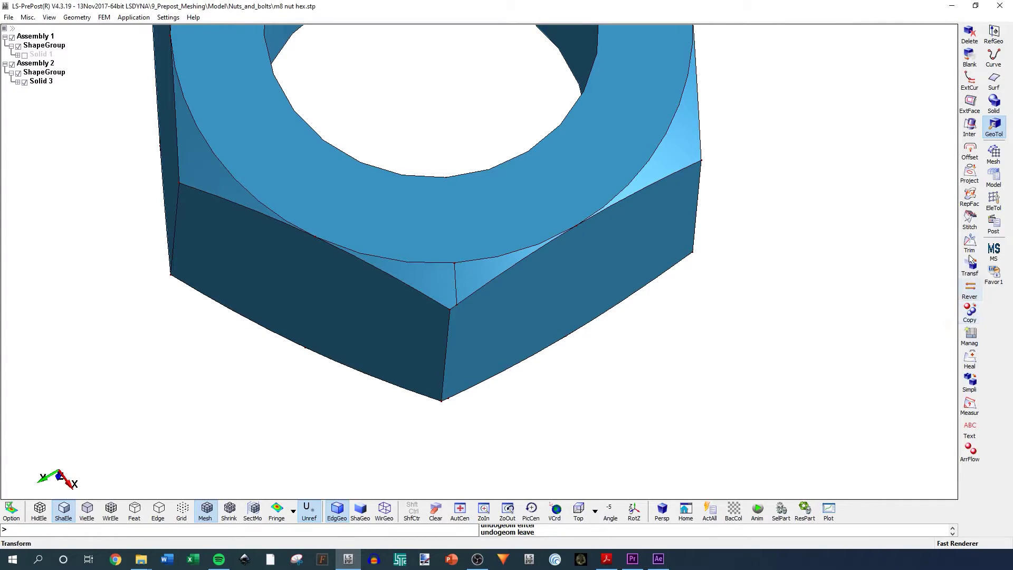
left_click(969, 359)
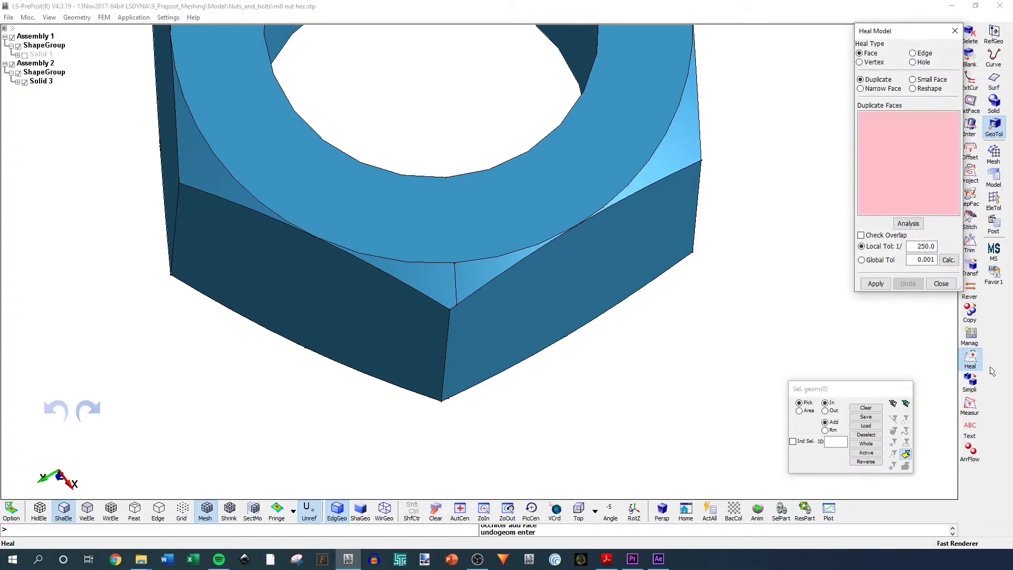
left_click(919, 54)
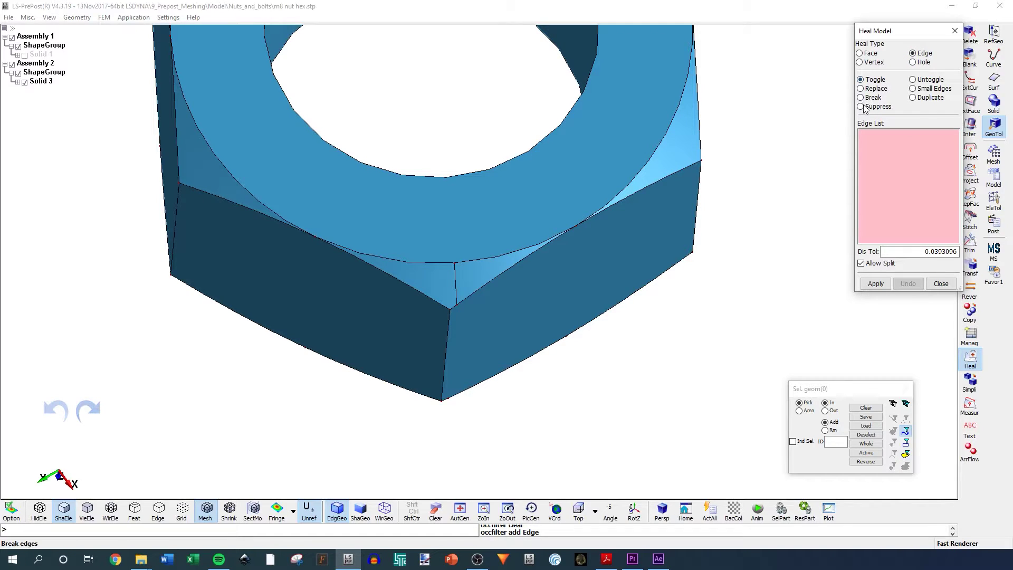
left_click(861, 107)
scroll(482, 342, "up", 3)
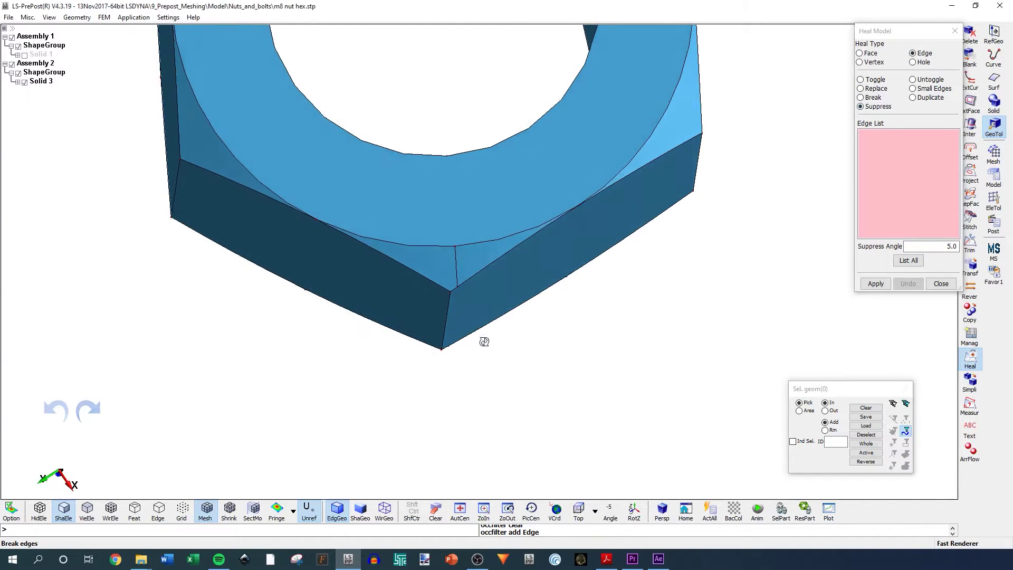
left_click(461, 243)
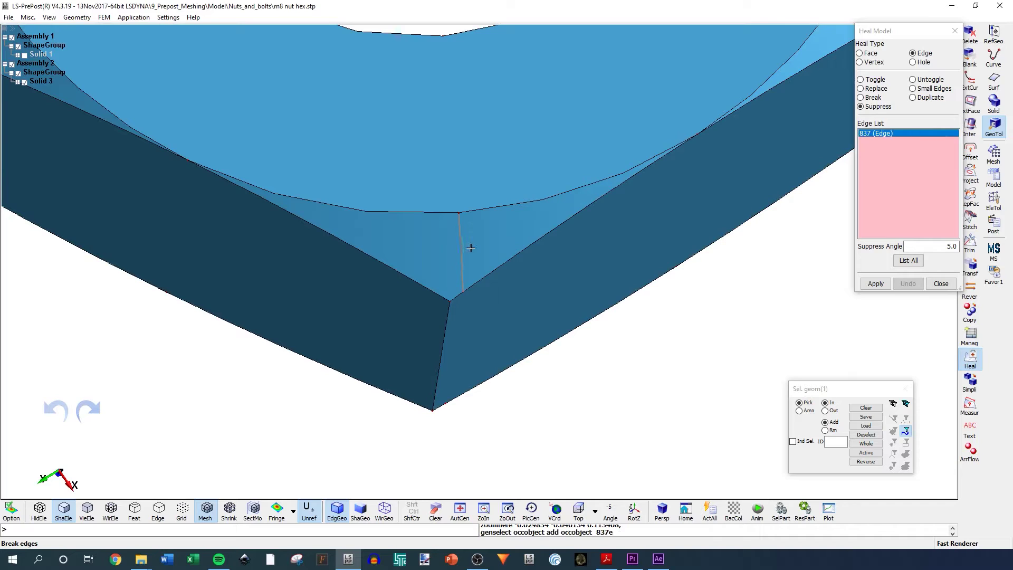
left_click(875, 283)
scroll(551, 277, "down", 2)
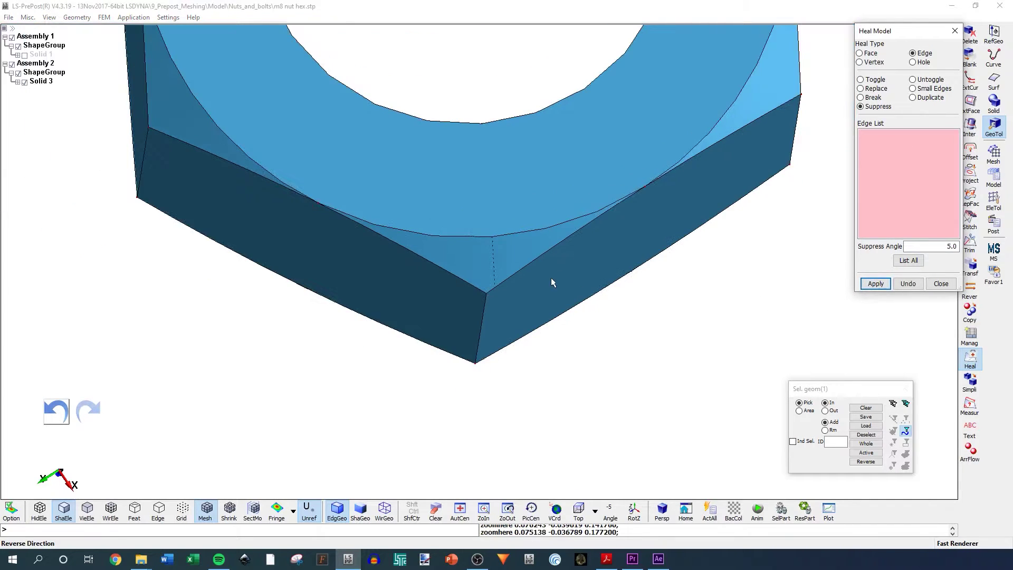
Restore the suppressed chamfer edge at the nut corner and suppress it once more.
left_click_drag(551, 278, 568, 286, "ctrl")
scroll(478, 282, "up", 2)
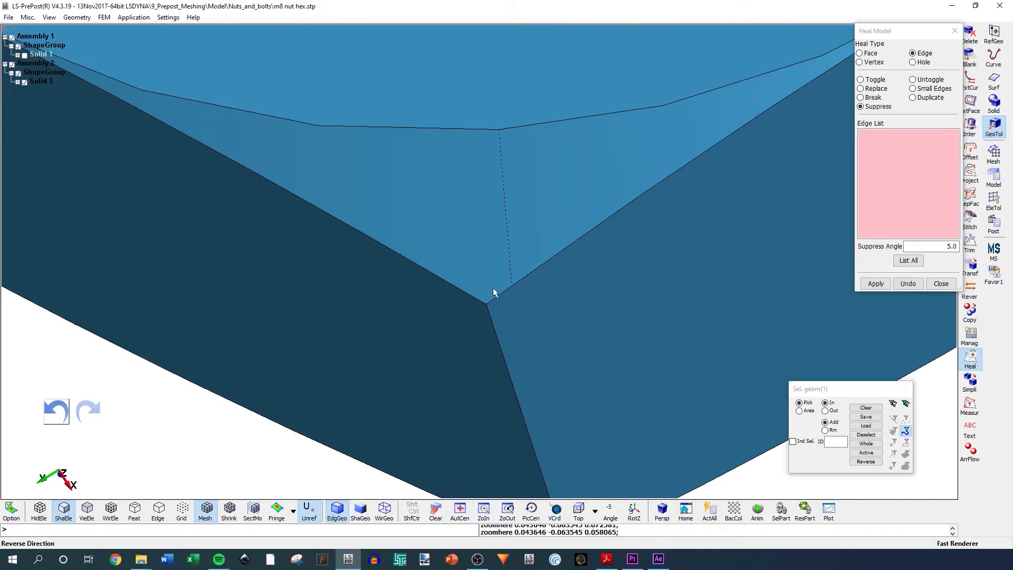
scroll(426, 264, "down", 2)
scroll(380, 240, "down", 2)
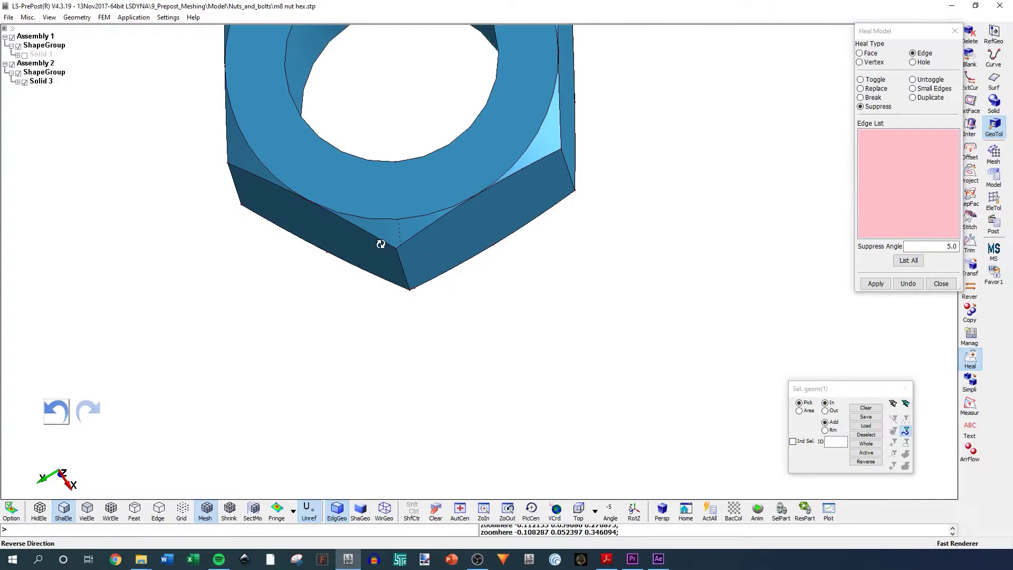
scroll(402, 235, "up", 2)
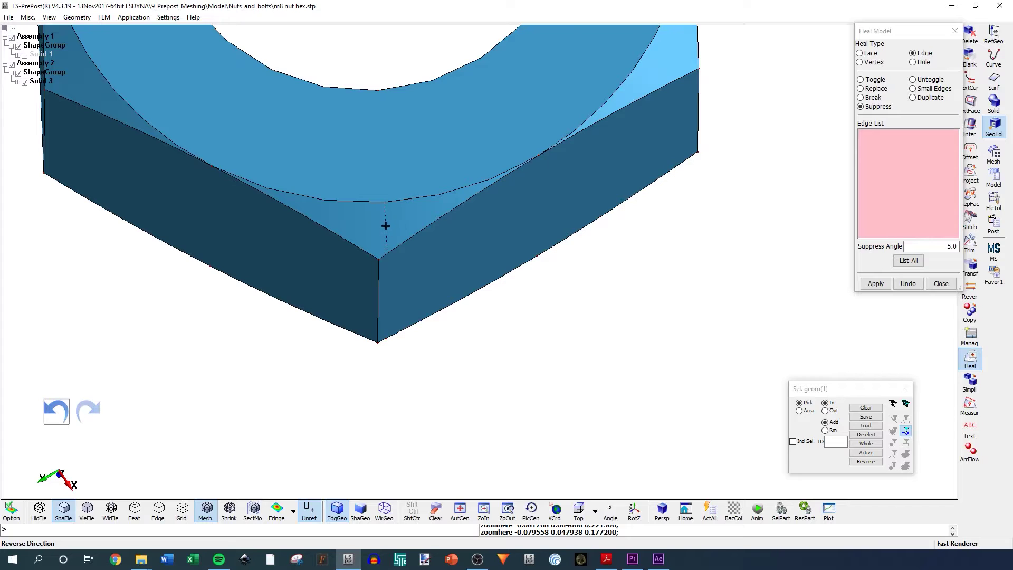
left_click(385, 225)
left_click(874, 285)
left_click_drag(599, 287, 574, 283, "shift")
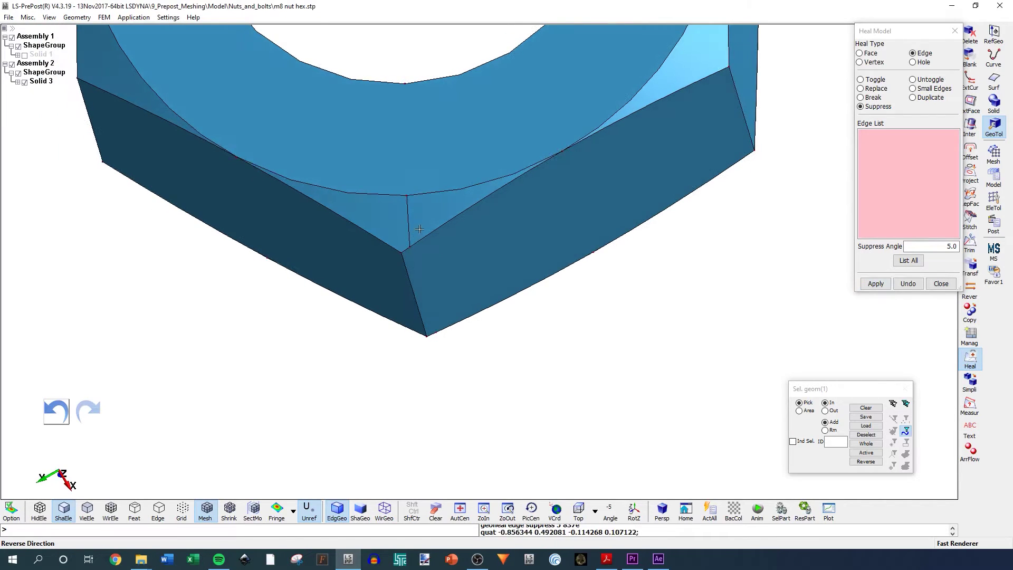
scroll(441, 258, "down", 2)
scroll(457, 245, "up", 2)
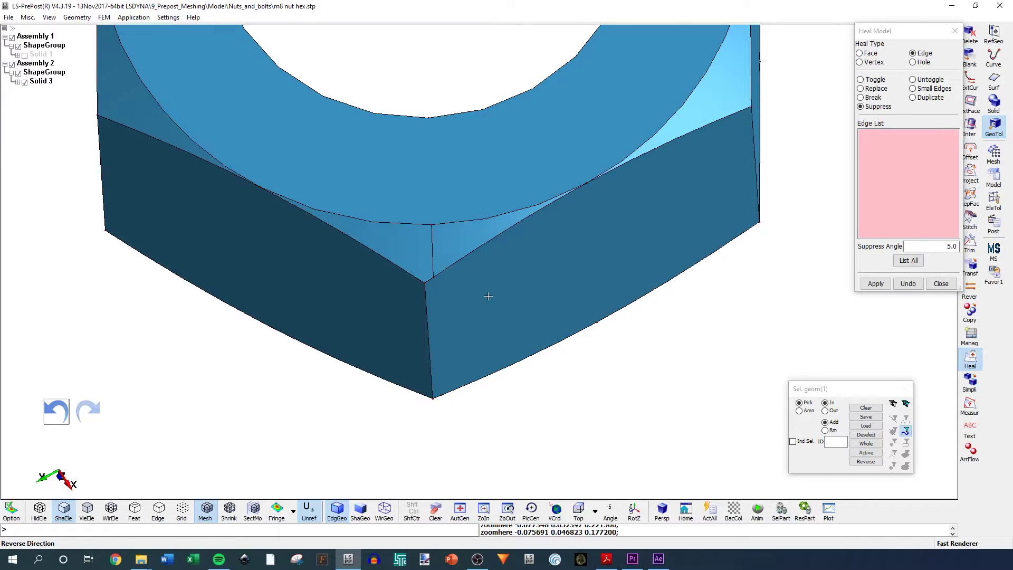
left_click(433, 252)
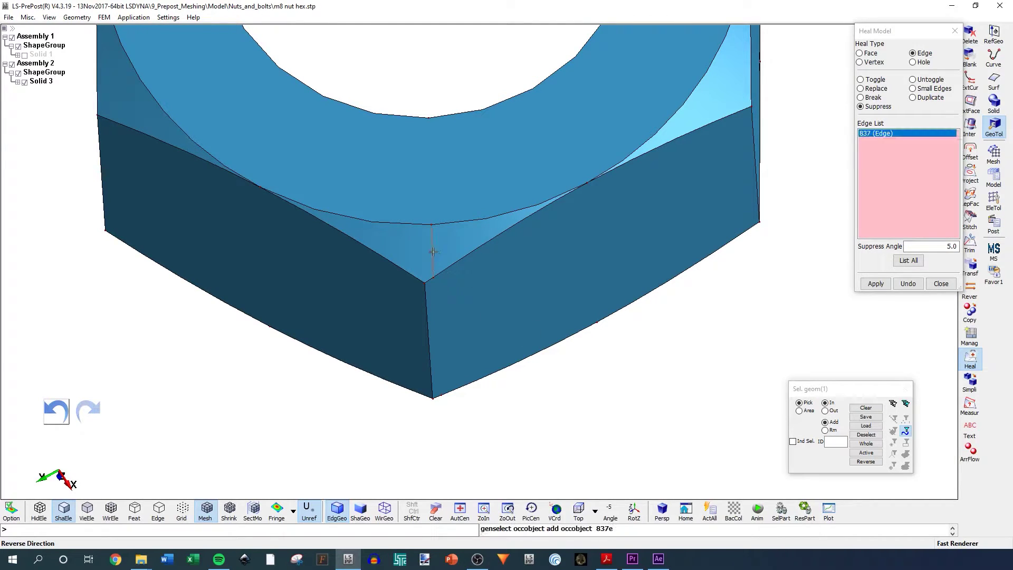
left_click(875, 283)
Suppress the remaining short edges that split the nut's corner chamfers and leave the healing tool.
scroll(549, 314, "down", 6)
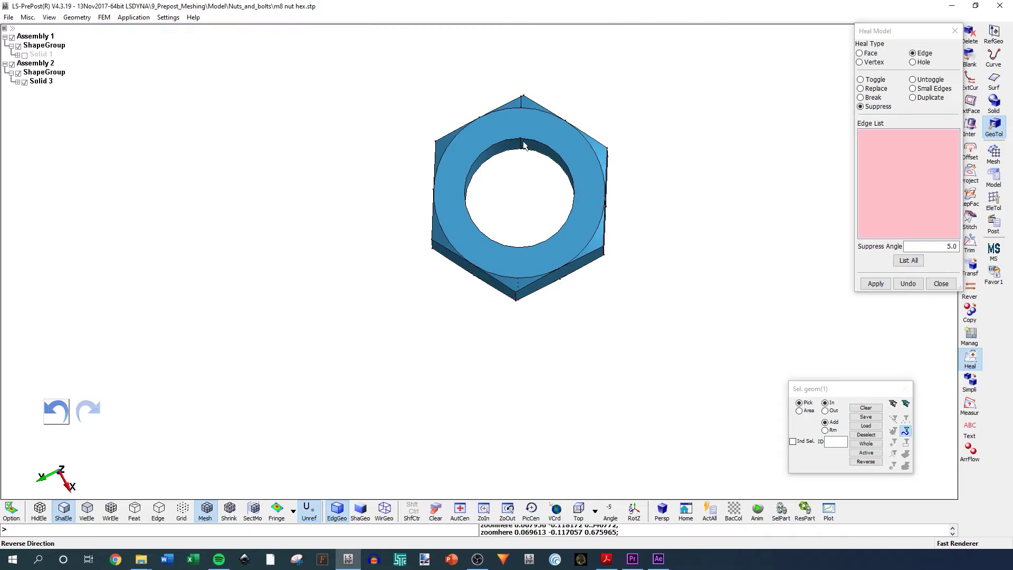
scroll(525, 115, "up", 4)
left_click_drag(589, 149, 515, 242, "shift")
scroll(437, 208, "down", 6)
scroll(562, 217, "up", 5)
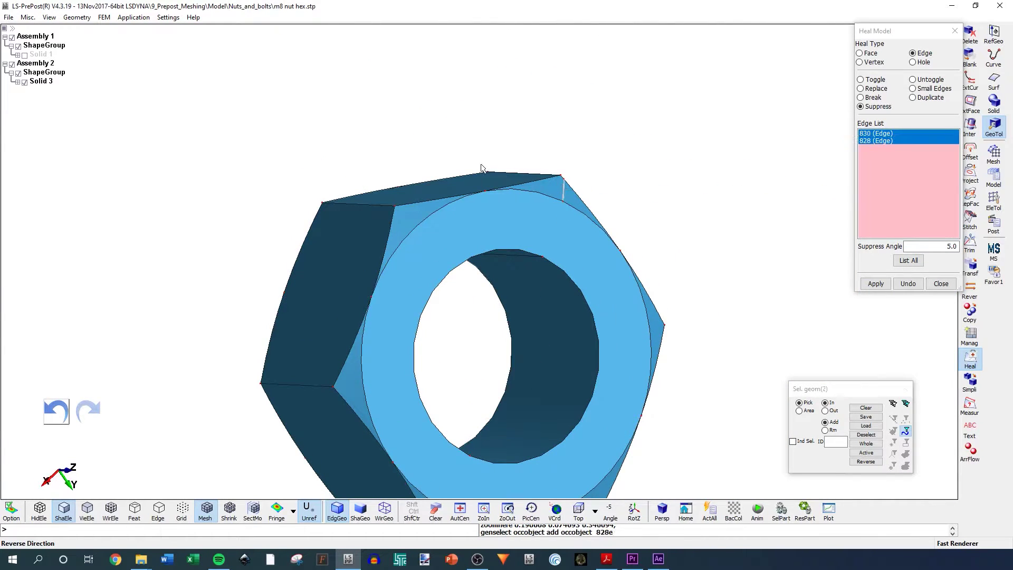
scroll(481, 167, "down", 3)
left_click_drag(481, 168, 419, 131, "shift")
scroll(416, 300, "up", 4)
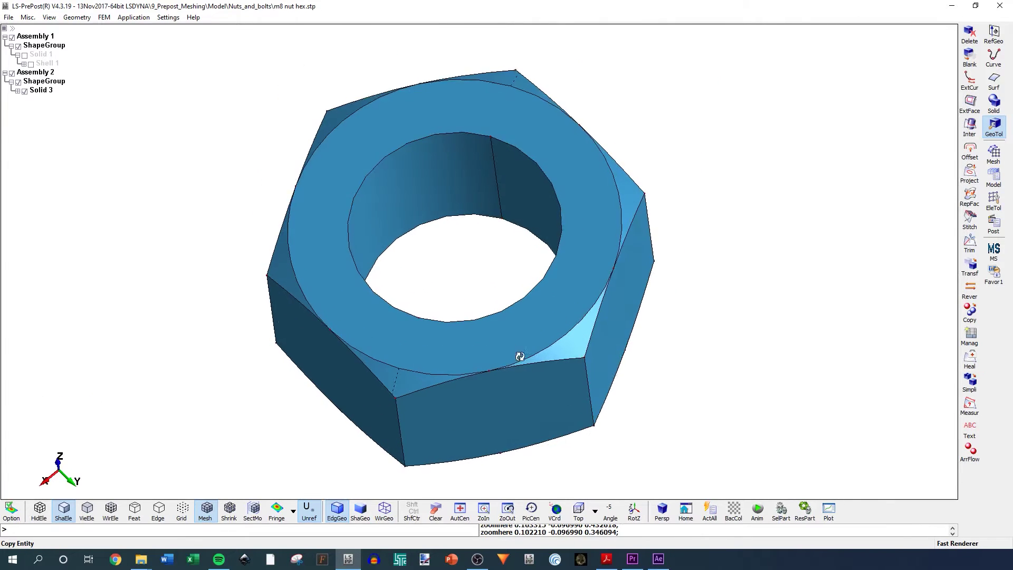
scroll(384, 238, "up", 3)
scroll(432, 280, "down", 3)
scroll(442, 208, "up", 3)
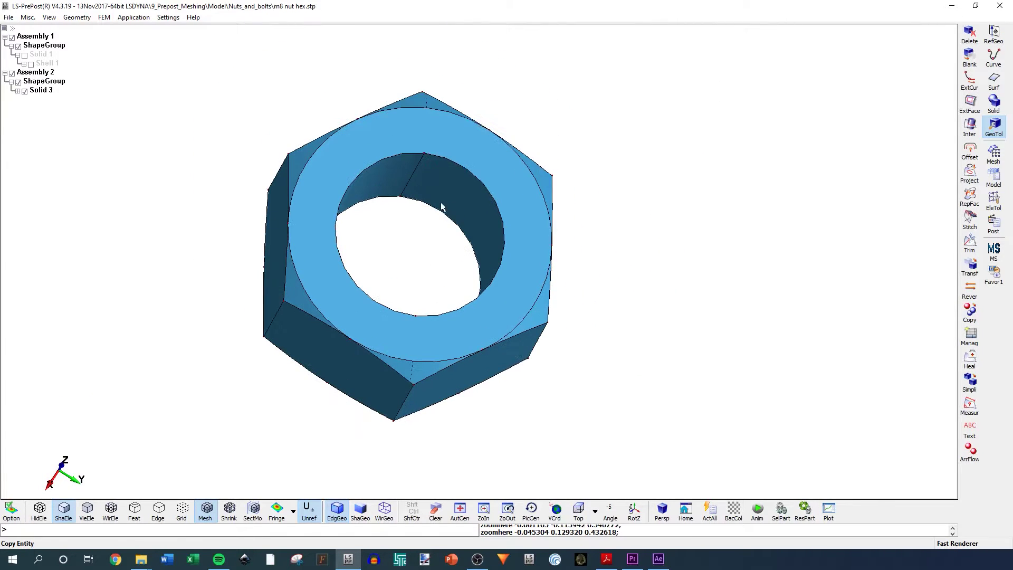
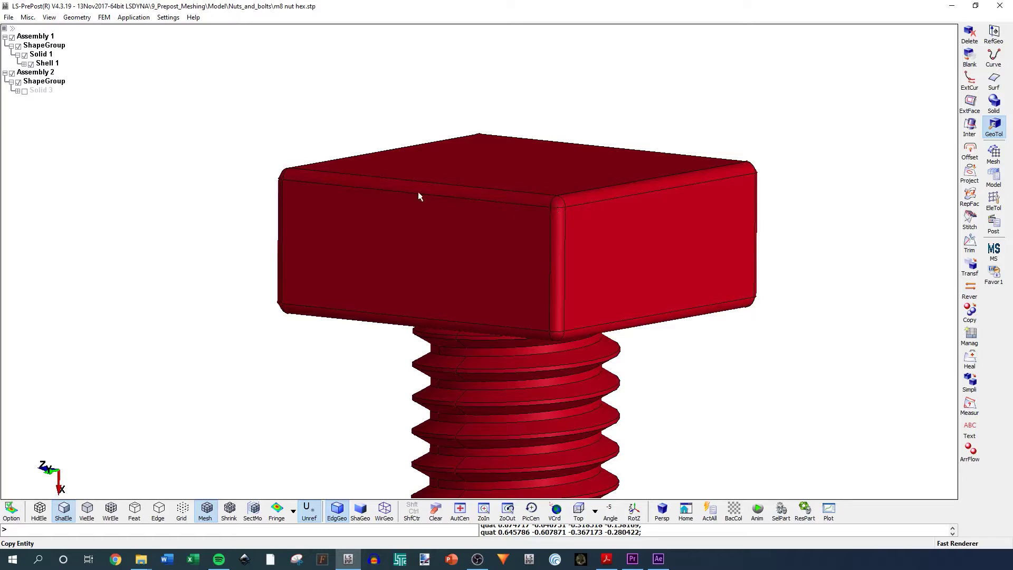
Examine the bolt's rounded head edges, head corners and threaded shank from several angles.
left_click_drag(364, 182, 494, 239)
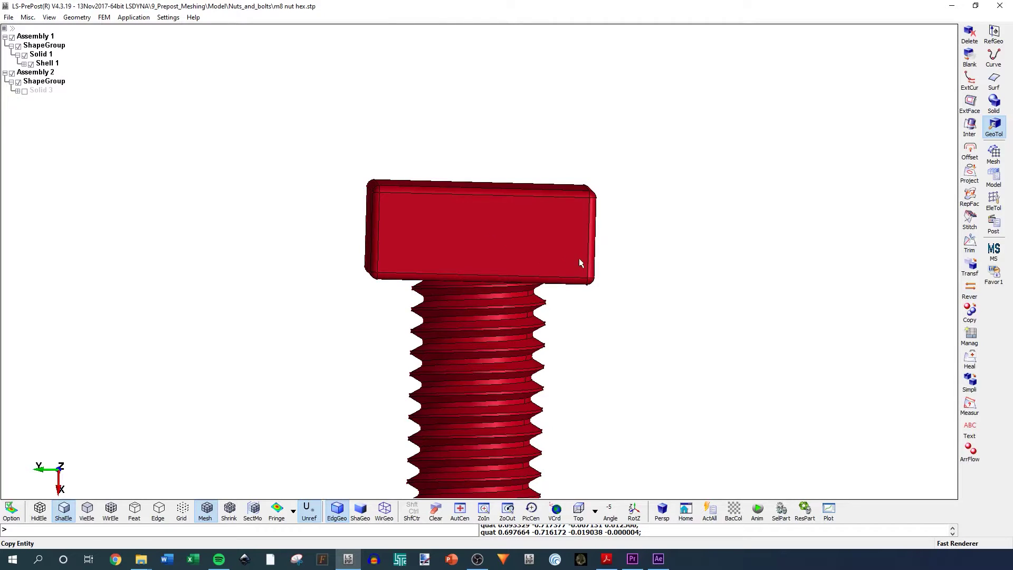
left_click_drag(578, 262, 300, 135, "shift")
scroll(538, 245, "up", 5)
scroll(530, 283, "down", 3)
scroll(316, 245, "up", 2)
scroll(316, 245, "up", 2)
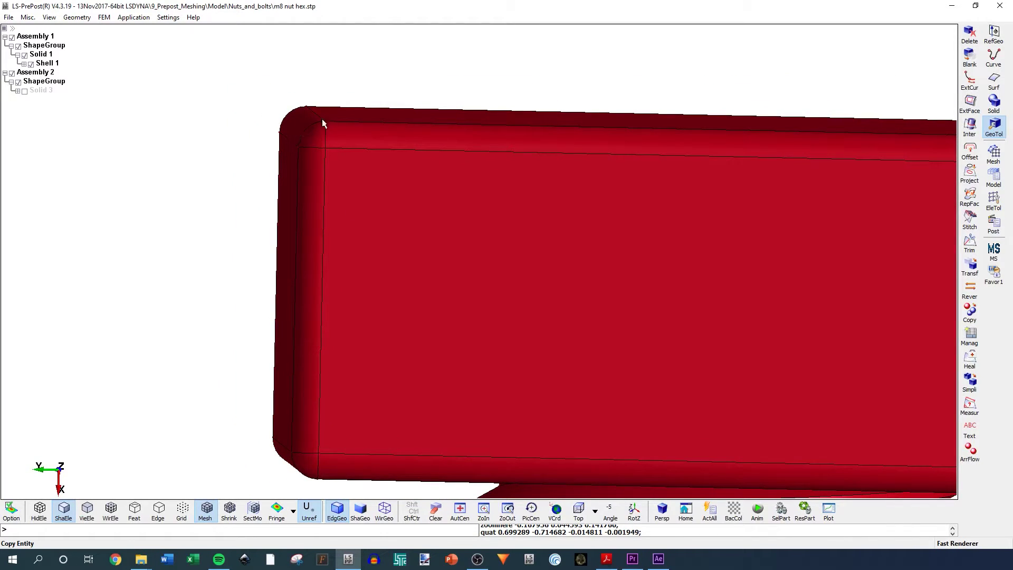
scroll(317, 178, "down", 2)
scroll(338, 168, "down", 3)
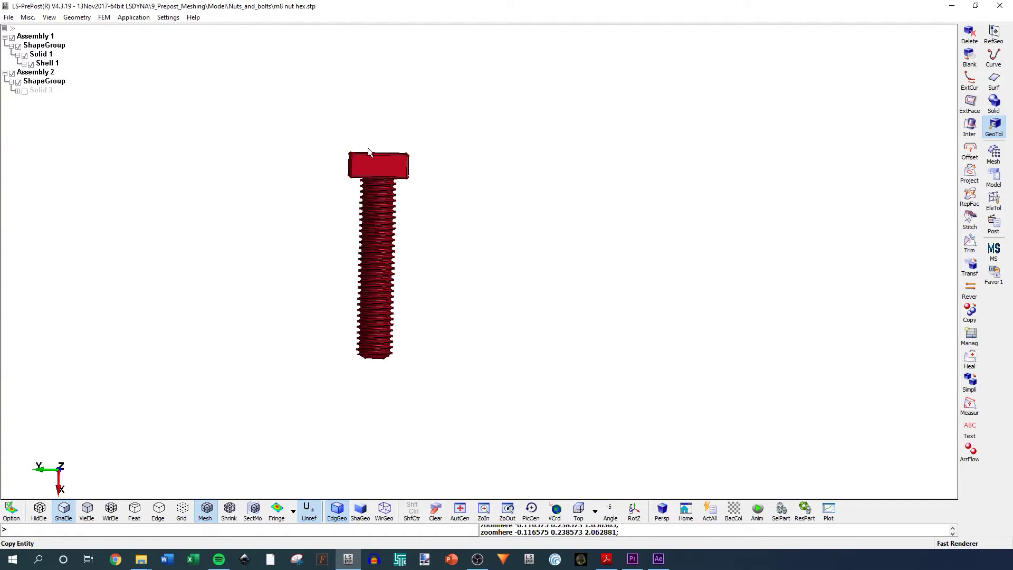
scroll(353, 246, "up", 4)
scroll(340, 220, "down", 3)
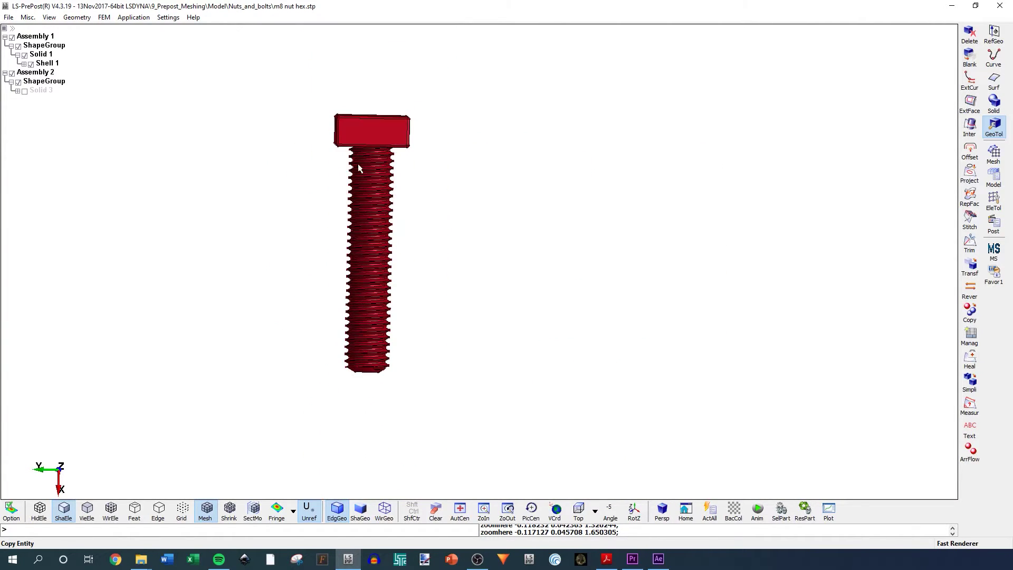
scroll(318, 95, "up", 3)
scroll(312, 75, "down", 2)
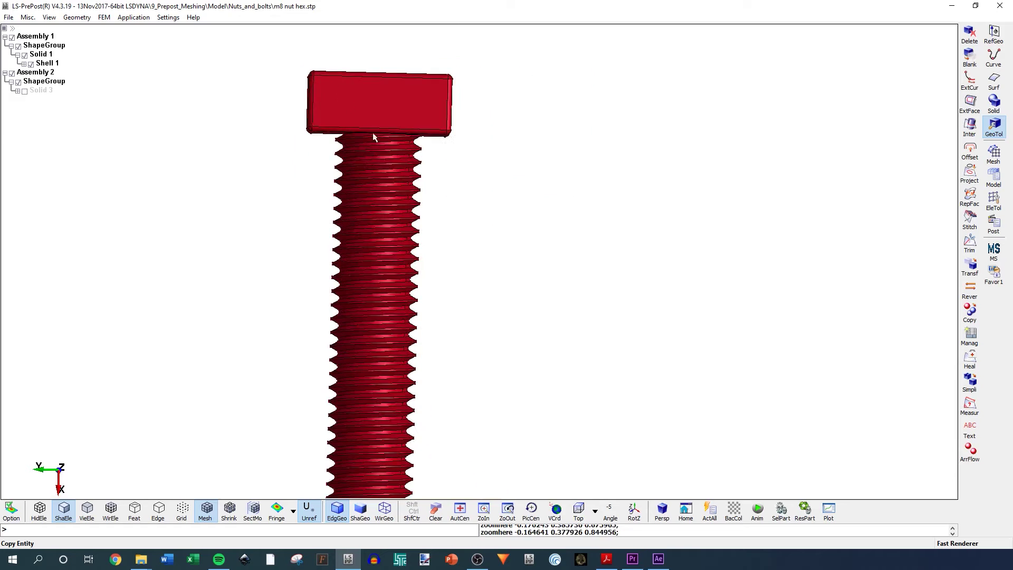
scroll(336, 298, "down", 1)
scroll(322, 124, "up", 6)
left_click_drag(348, 230, 398, 267, "shift")
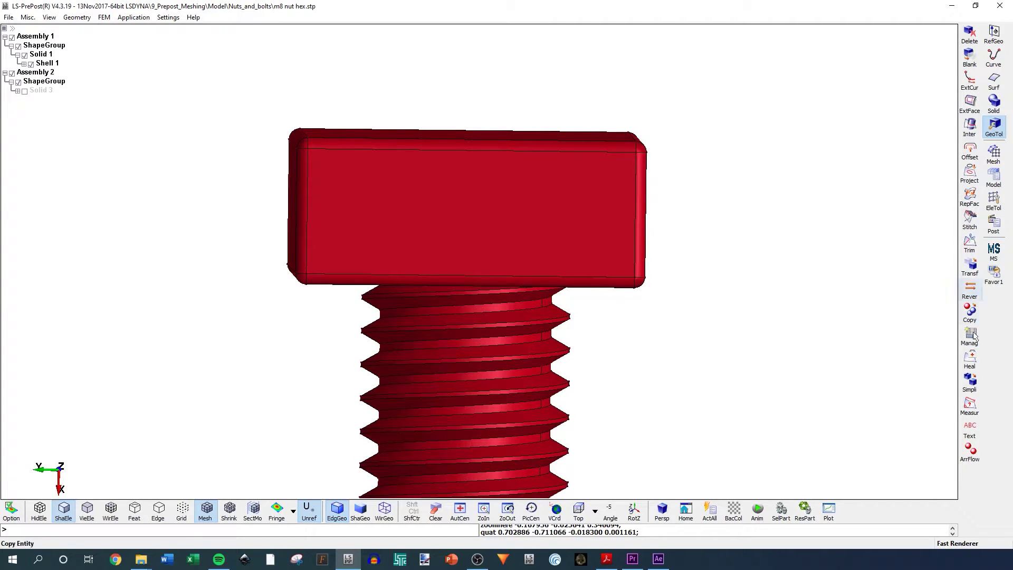
Set the model simplification tool to Unfillet Face and inspect the rounded edges and corners of the bolt head.
left_click(969, 381)
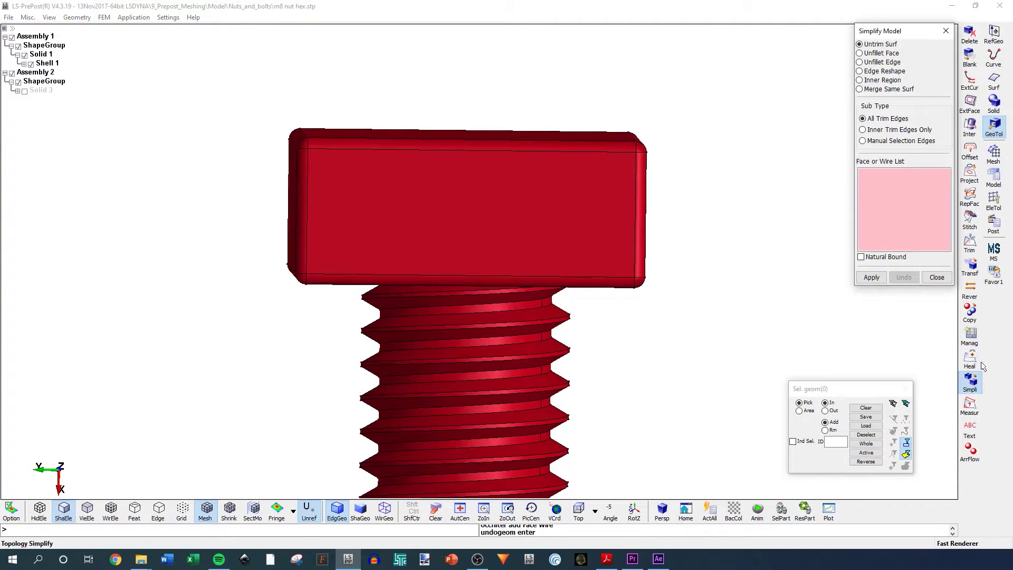
left_click(870, 55)
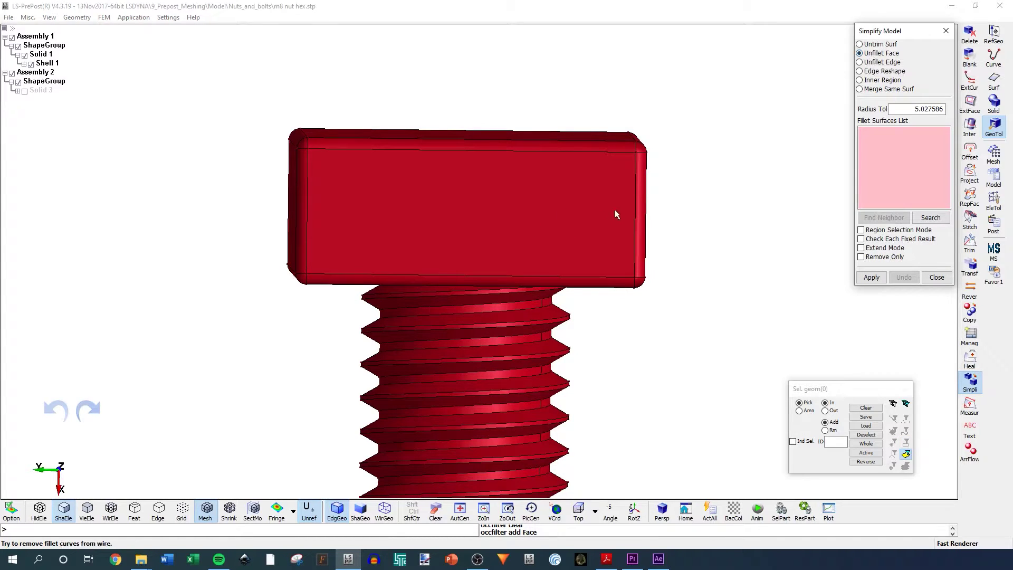
left_click_drag(615, 211, 432, 140, "ctrl")
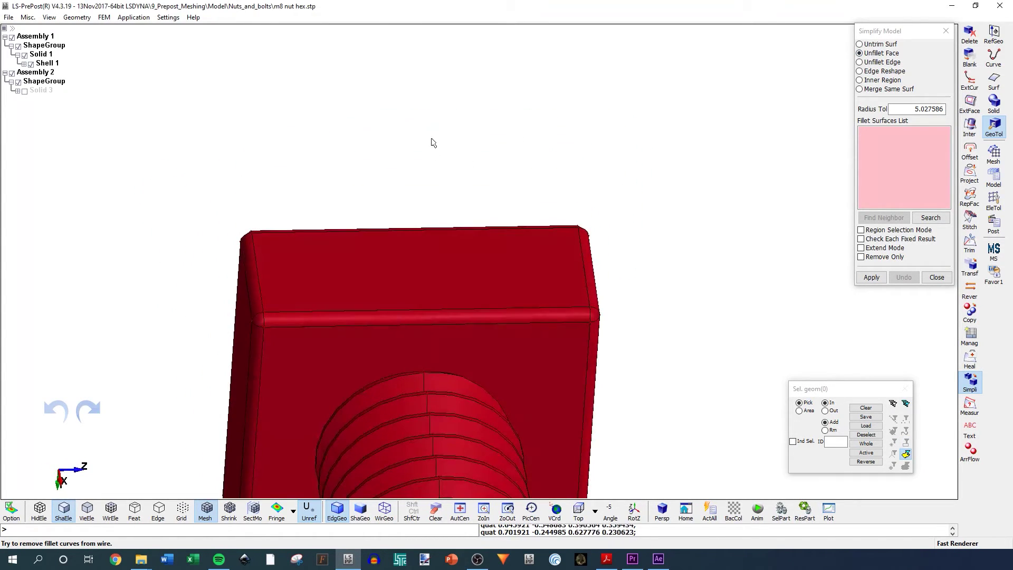
scroll(432, 141, "down", 3)
left_click_drag(328, 320, 568, 252, "ctrl")
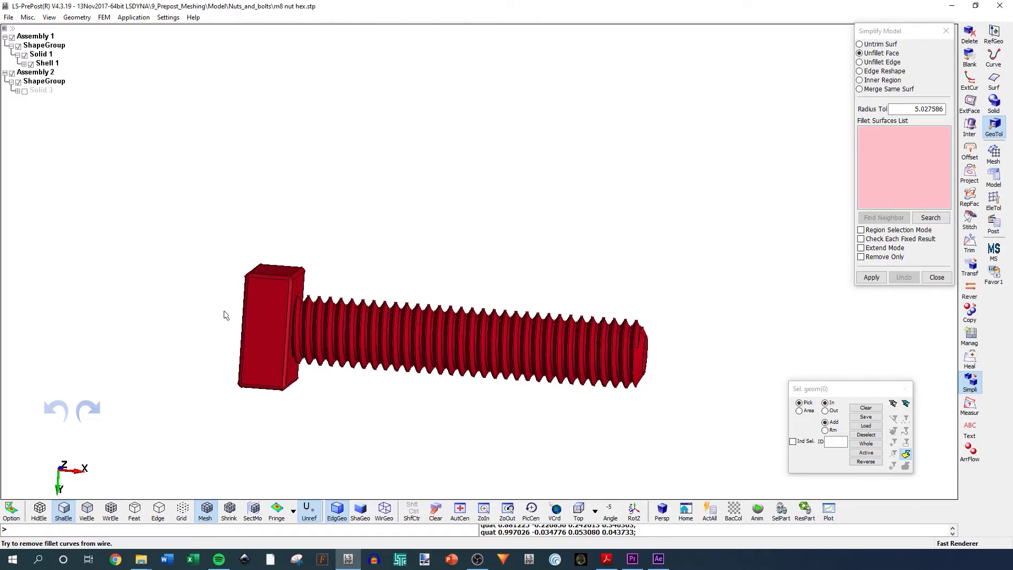
scroll(225, 315, "up", 3)
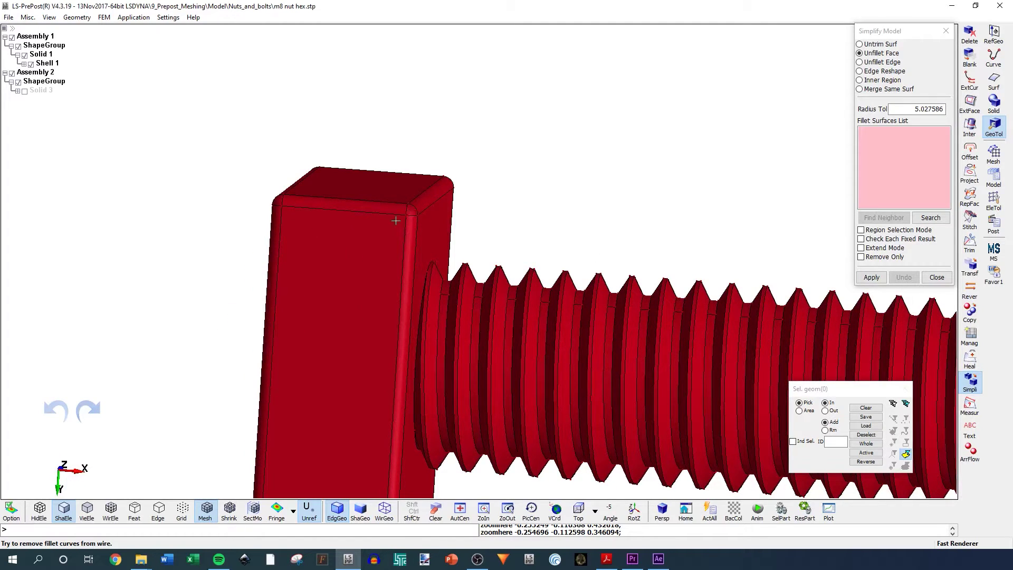
scroll(422, 201, "down", 2)
left_click_drag(443, 292, 365, 197, "ctrl")
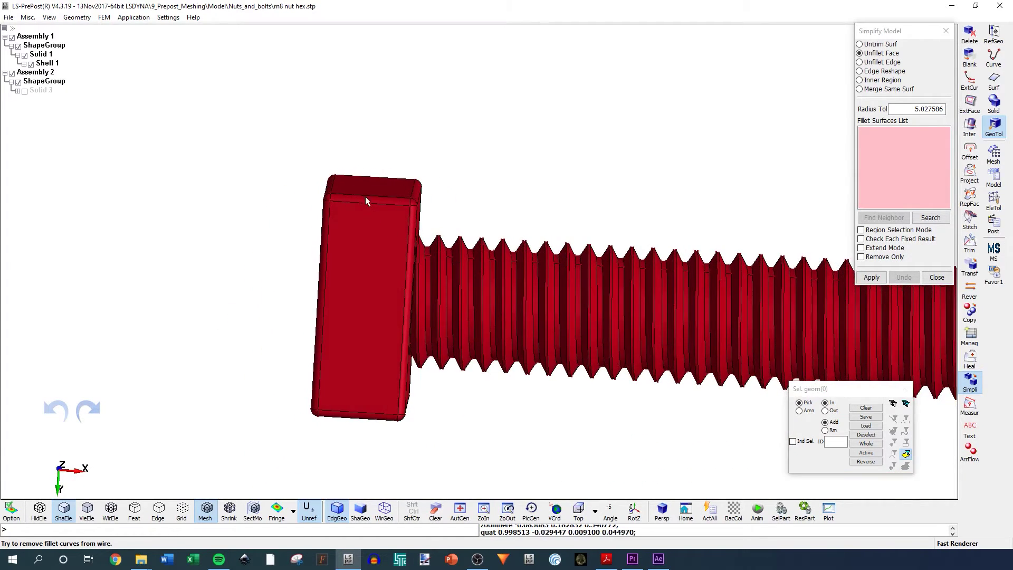
scroll(365, 196, "up", 3)
left_click_drag(427, 292, 379, 285, "ctrl")
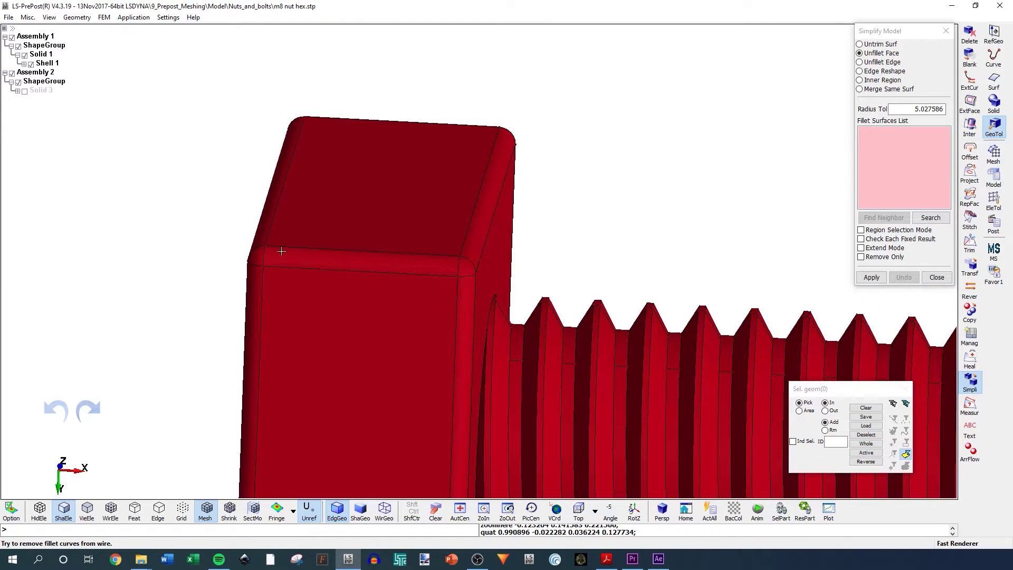
scroll(385, 331, "down", 2)
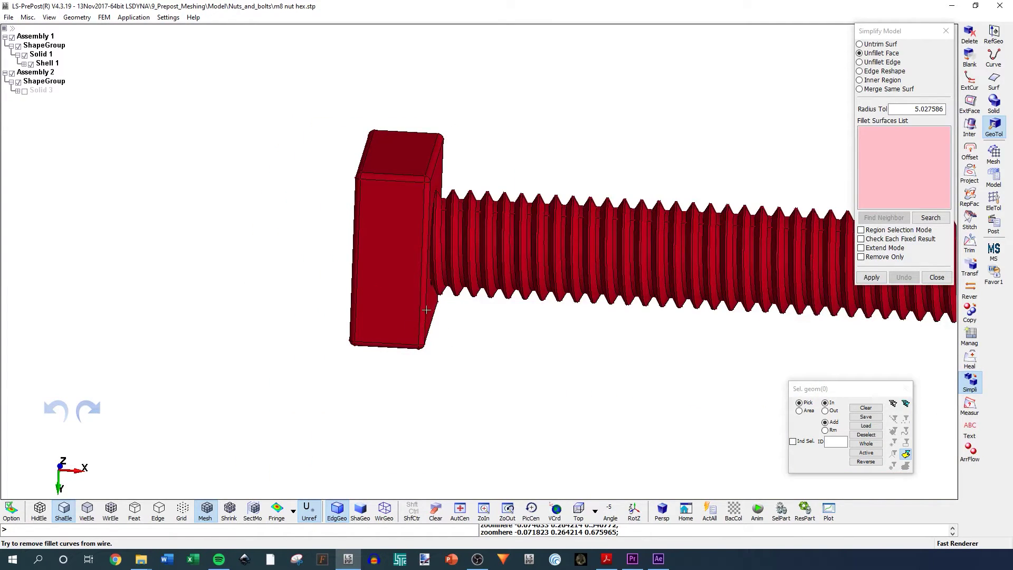
scroll(428, 153, "up", 2)
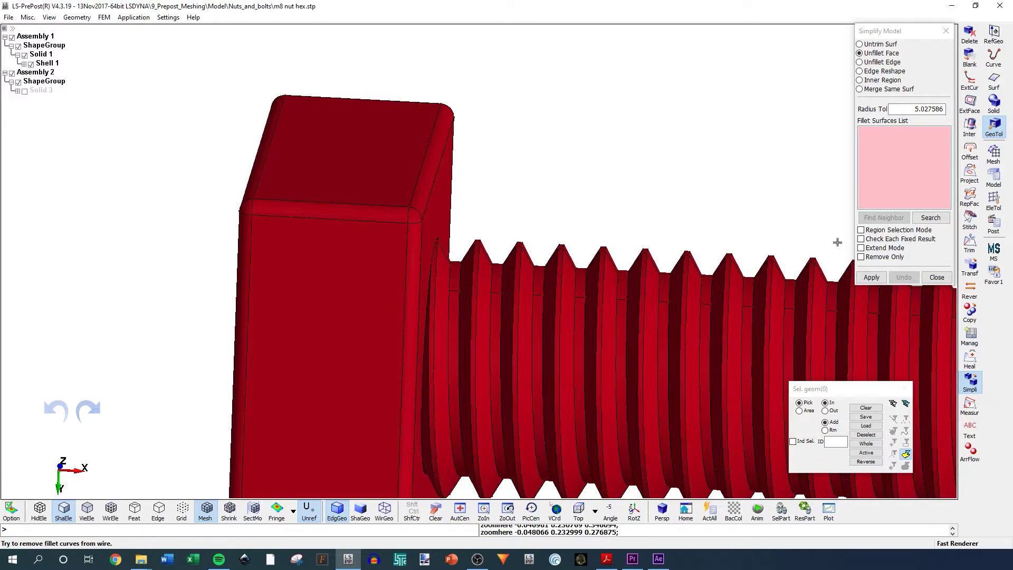
Pick one edge fillet on the bolt head and extend the selection to its neighbouring fillets.
left_click(335, 207)
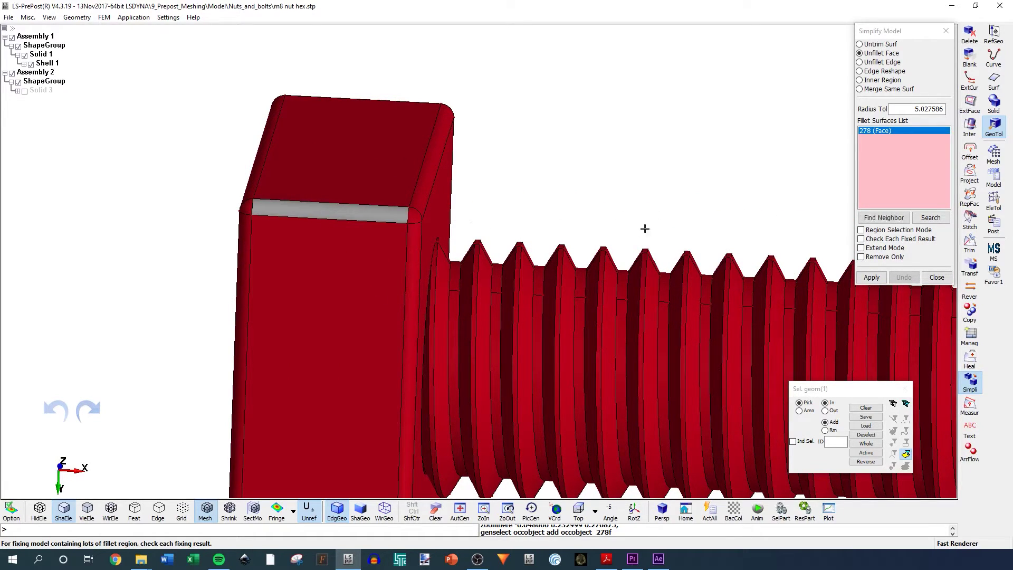
left_click(884, 218)
scroll(355, 165, "down", 2)
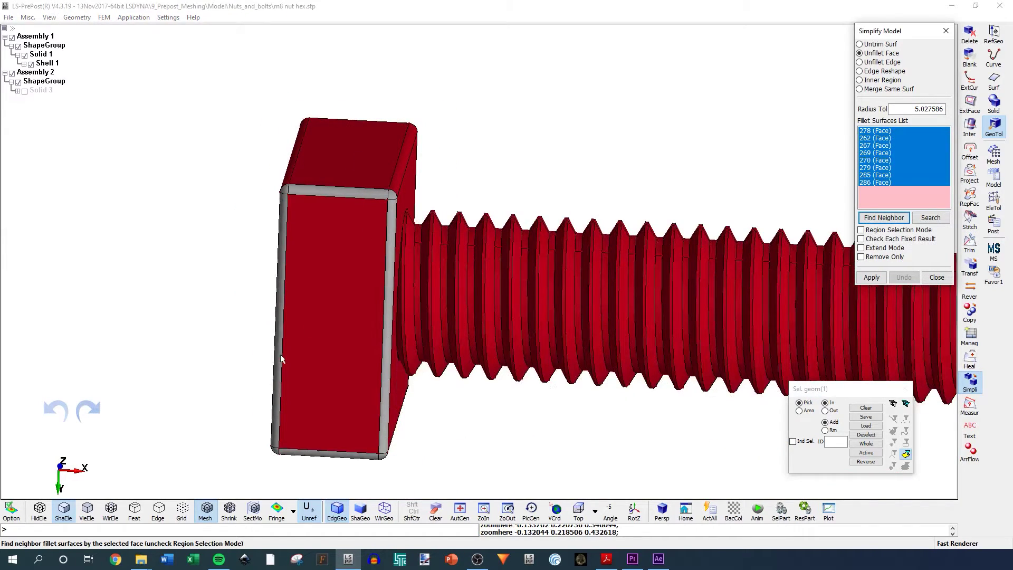
Deselect the other fillets around the head's side face, keeping only the first edge fillet and its two corners.
left_click(798, 410)
scroll(635, 300, "down", 3)
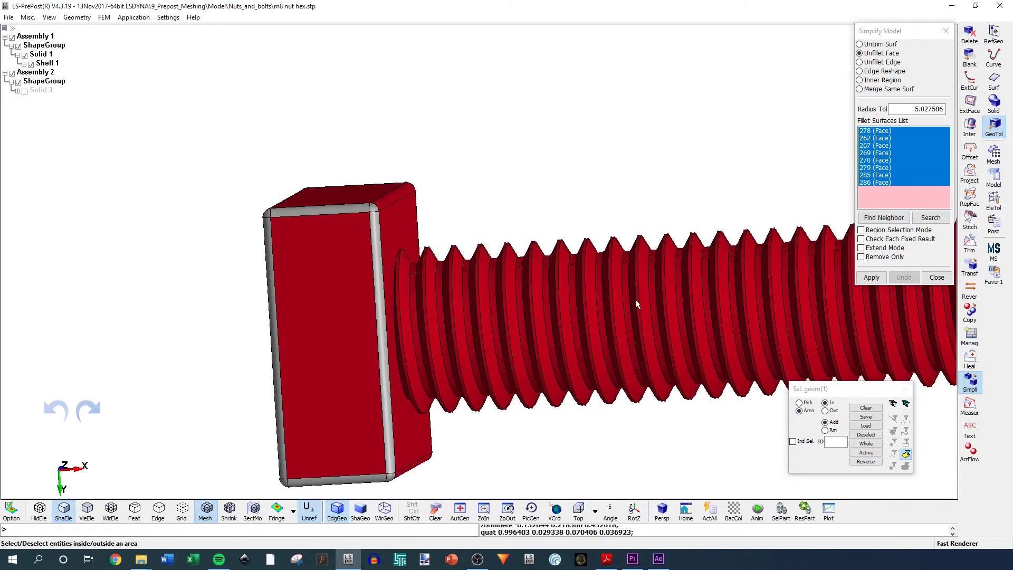
left_click_drag(535, 227, 292, 384)
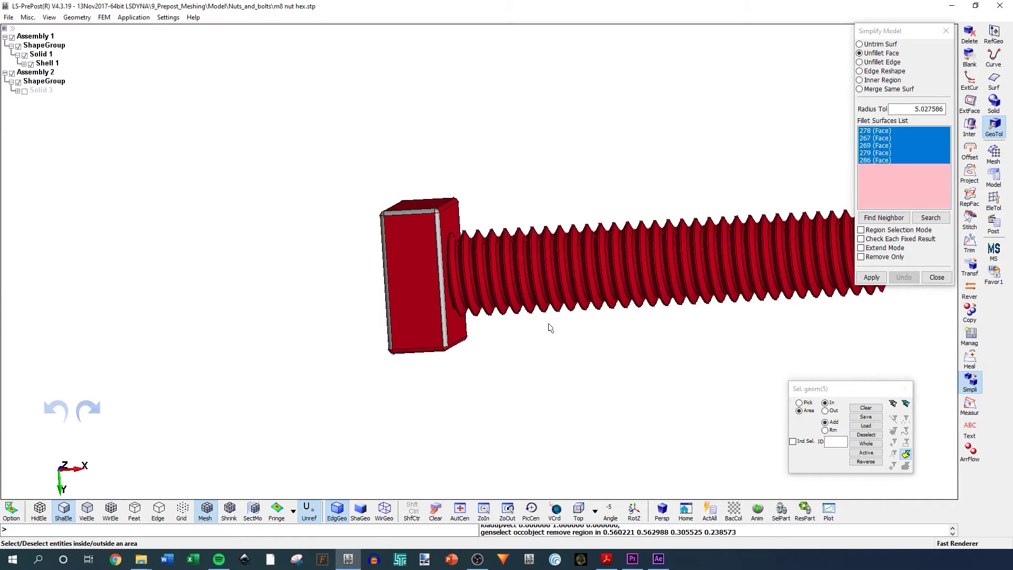
scroll(434, 236, "up", 3)
right_click(451, 222)
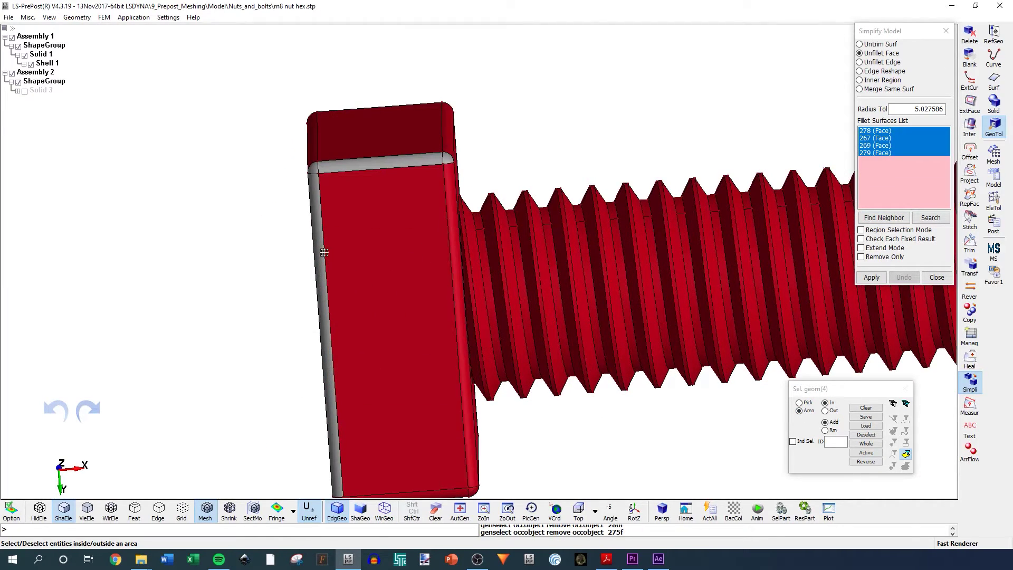
right_click(320, 252)
left_click_drag(331, 262, 559, 248, "shift")
scroll(476, 186, "down", 4)
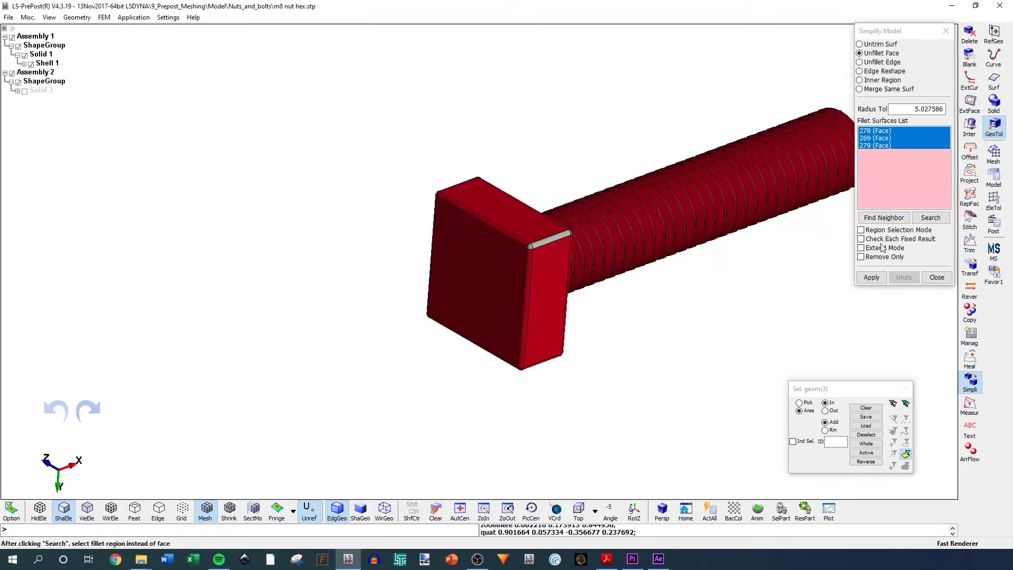
Add the other edge and corner fillets around the adjacent face of the bolt head and try to remove them all.
left_click(799, 401)
scroll(602, 261, "up", 3)
left_click(437, 253)
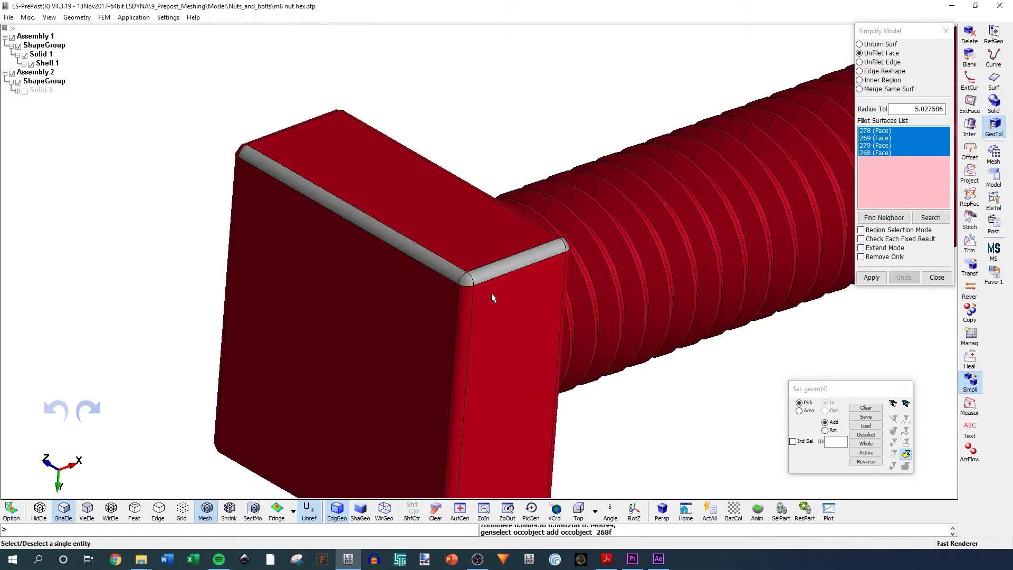
scroll(492, 293, "down", 5)
scroll(380, 190, "up", 7)
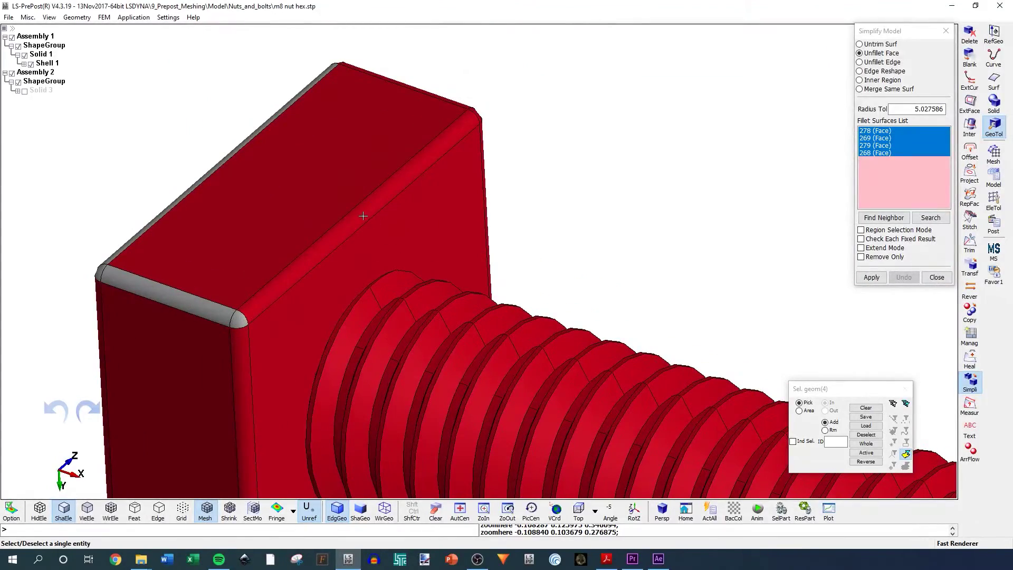
left_click(362, 215)
left_click_drag(543, 368, 310, 322, "shift")
scroll(215, 228, "down", 6)
scroll(562, 195, "up", 4)
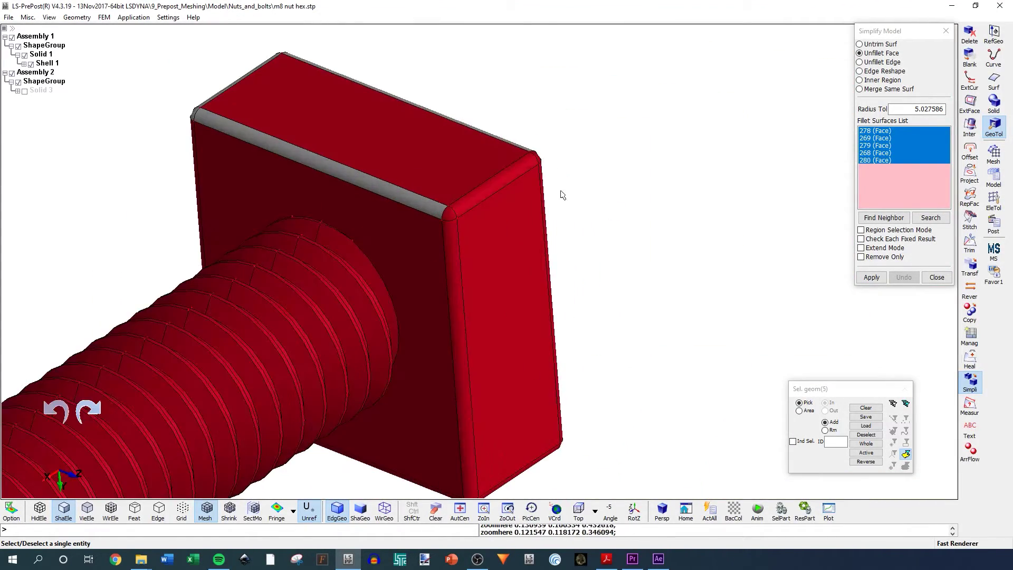
left_click(521, 173)
left_click(515, 271)
left_click_drag(515, 271, 570, 271, "shift")
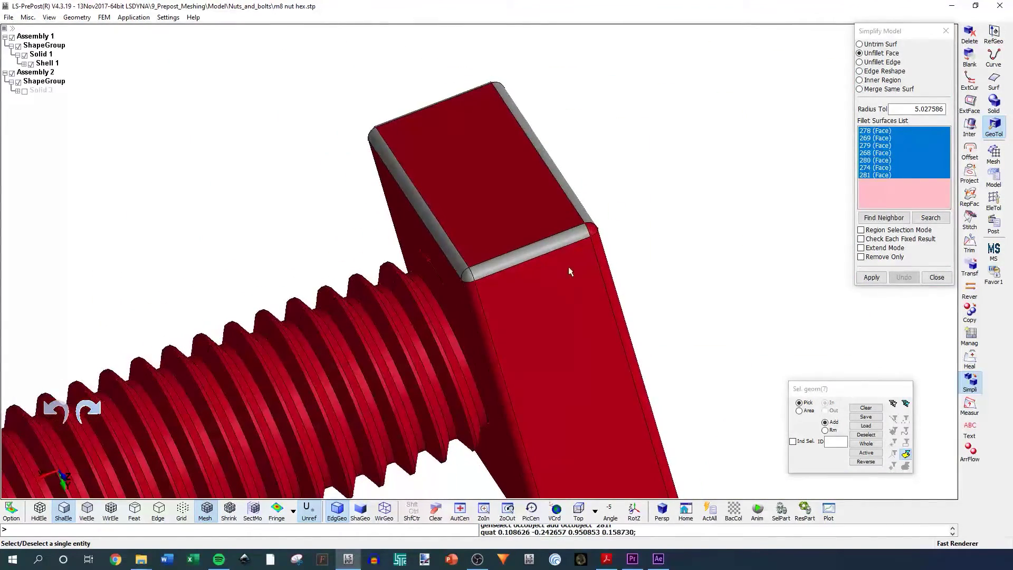
left_click(590, 228)
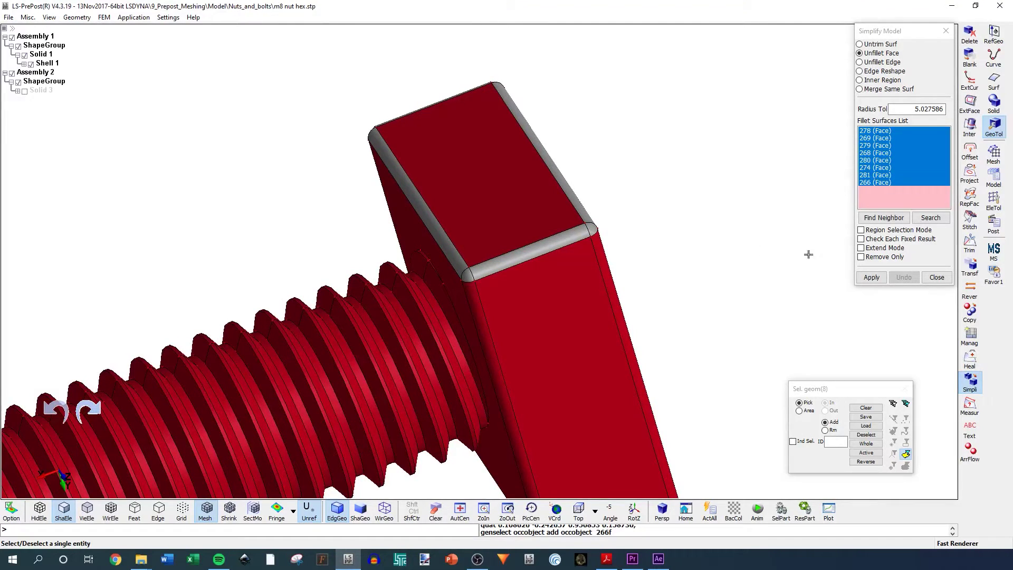
left_click(871, 278)
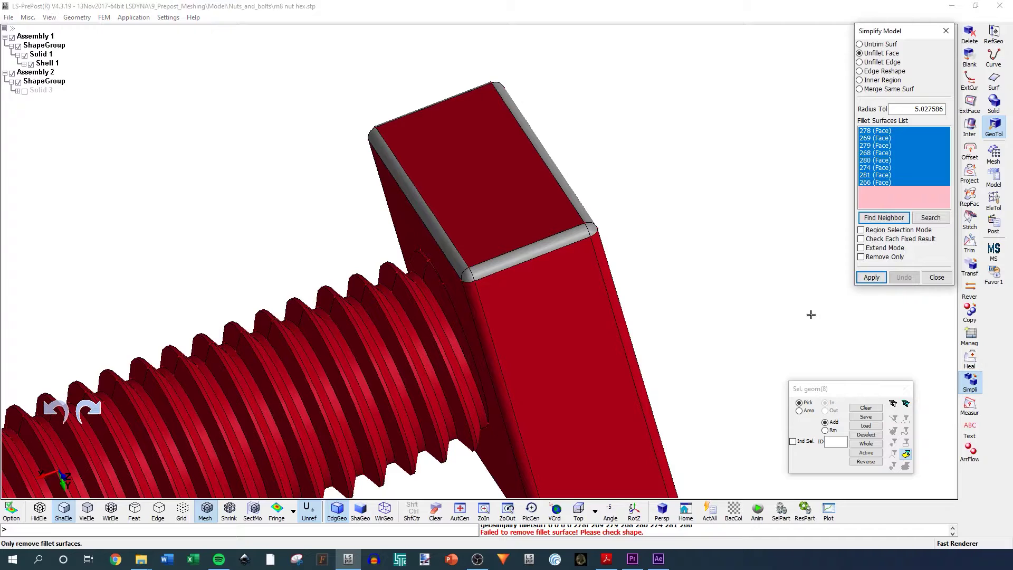
Examine the green bolt's filleted head and the start of its threaded shank from different angles.
scroll(511, 336, "down", 3)
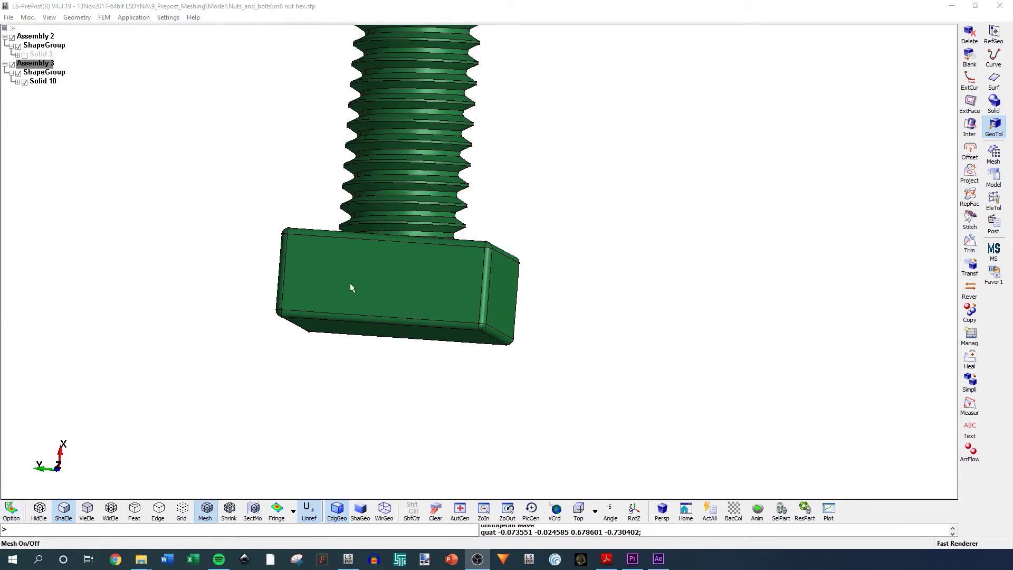
left_click_drag(349, 283, 575, 384, "shift")
scroll(355, 277, "down", 6)
scroll(328, 221, "up", 4)
scroll(384, 400, "down", 3)
scroll(435, 354, "up", 4)
scroll(353, 296, "up", 3)
left_click_drag(187, 248, 305, 244, "shift")
scroll(305, 243, "down", 3)
scroll(305, 244, "down", 1)
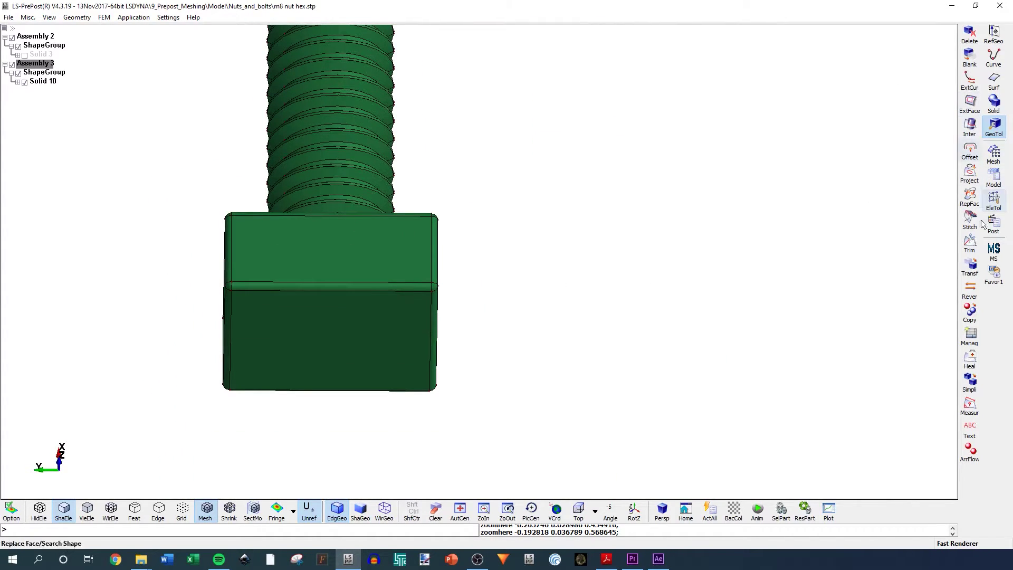
Select for Unfillet Face three edge fillets bordering one side face of the bolt head and the two corners joining them.
left_click(969, 382)
left_click_drag(617, 222, 590, 230, "shift")
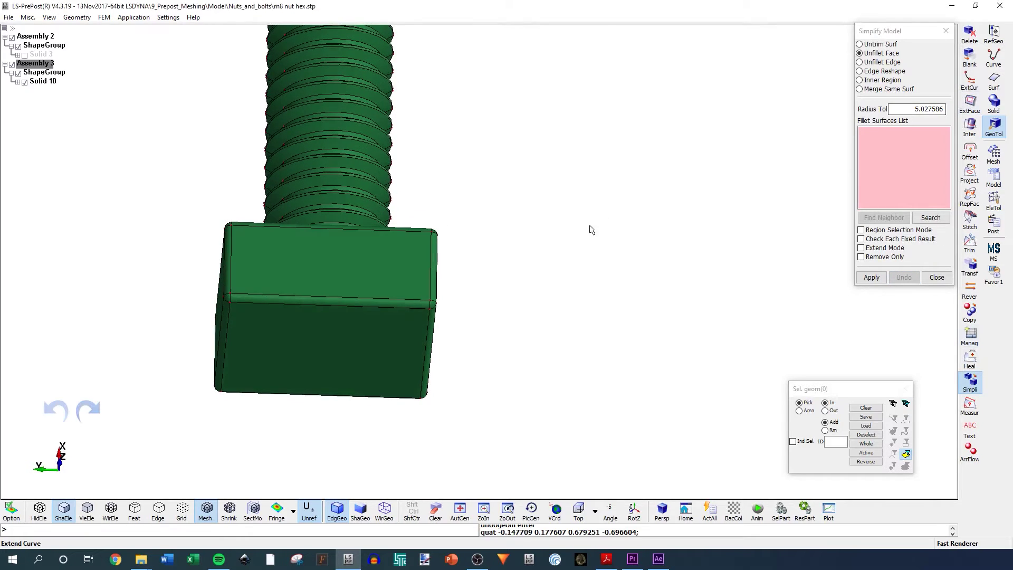
scroll(248, 304, "up", 4)
left_click(258, 289)
left_click(207, 285)
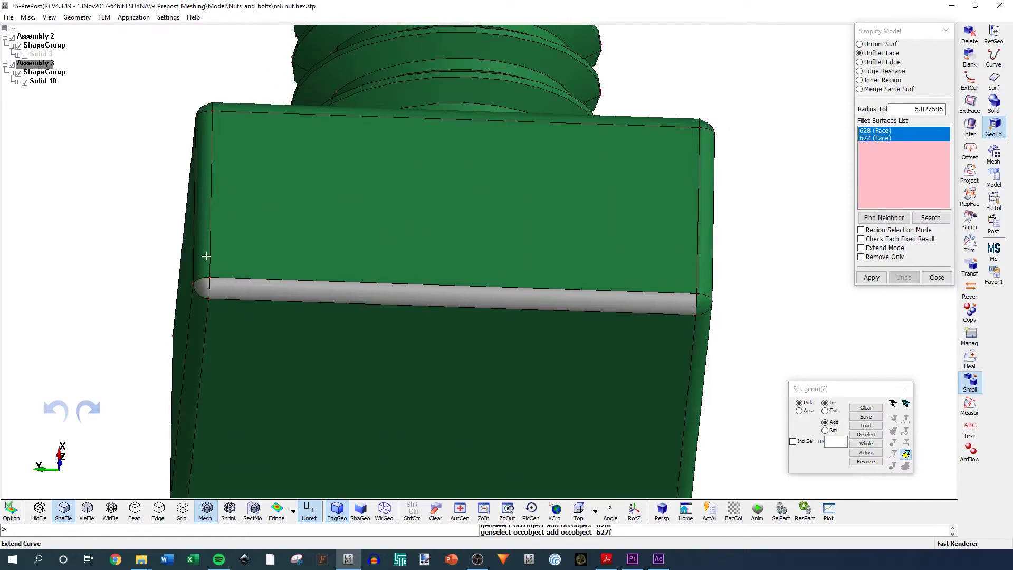
left_click(203, 252)
left_click(207, 108)
left_click(223, 106)
scroll(215, 138, "down", 4)
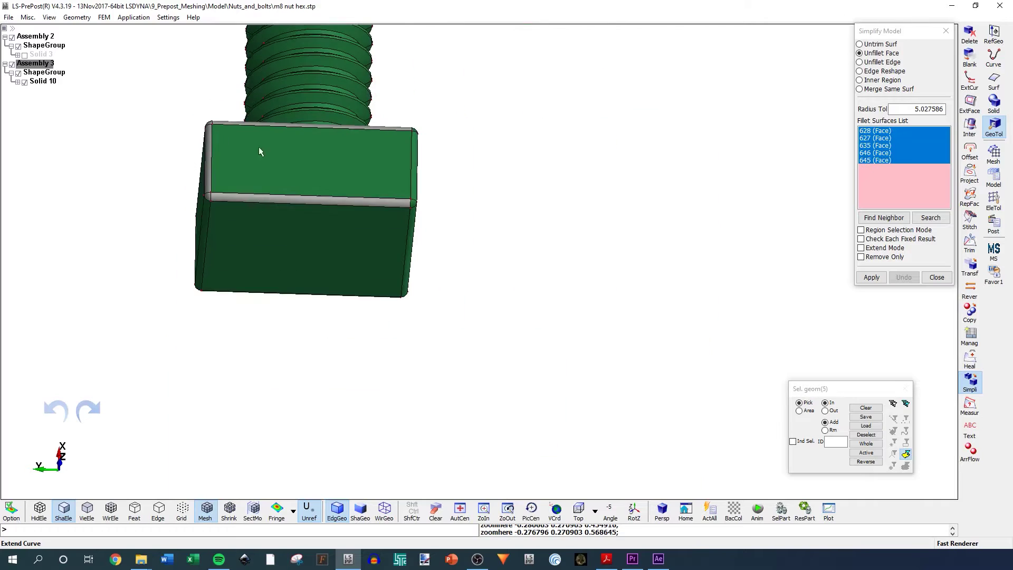
Add the side face's fourth edge fillet and its two remaining corners, and remove all fillets around that face.
left_click_drag(258, 147, 330, 204, "shift")
scroll(433, 158, "up", 5)
left_click(429, 158)
left_click(458, 367)
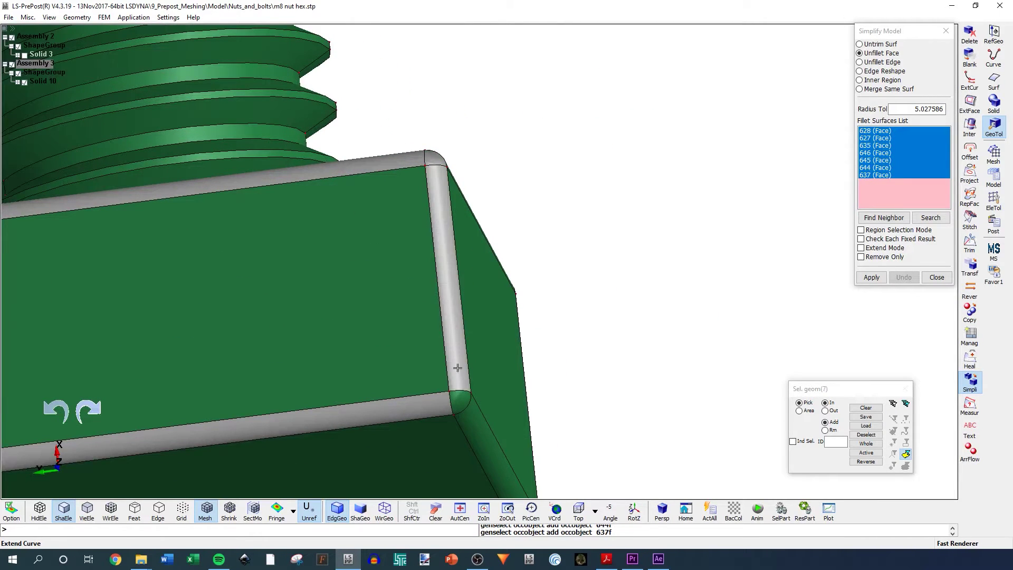
left_click(459, 404)
scroll(365, 178, "down", 4)
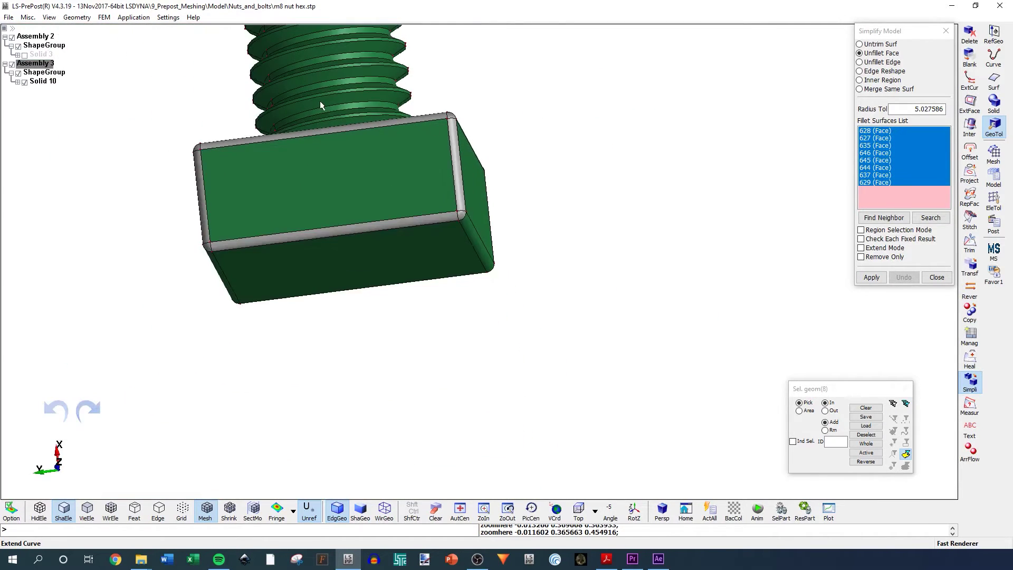
scroll(233, 159, "up", 3)
left_click_drag(411, 229, 359, 136, "shift")
scroll(504, 306, "down", 4)
left_click_drag(500, 303, 442, 285, "shift")
scroll(442, 298, "down", 5)
scroll(471, 171, "up", 5)
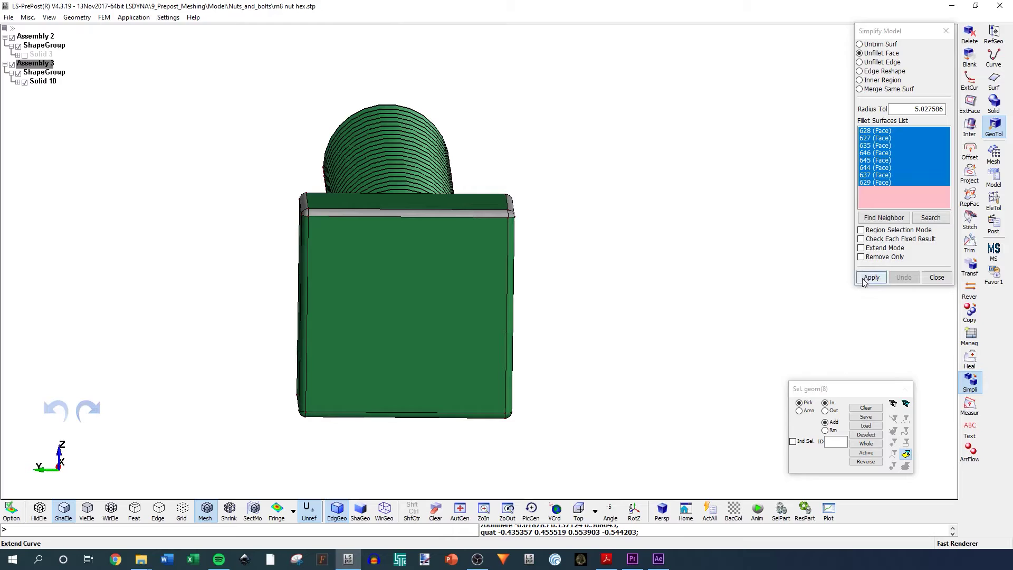
left_click(872, 277)
Select three edge fillets around the opposite side face of the bolt head and the two corners joining them.
left_click_drag(382, 208, 408, 277, "shift")
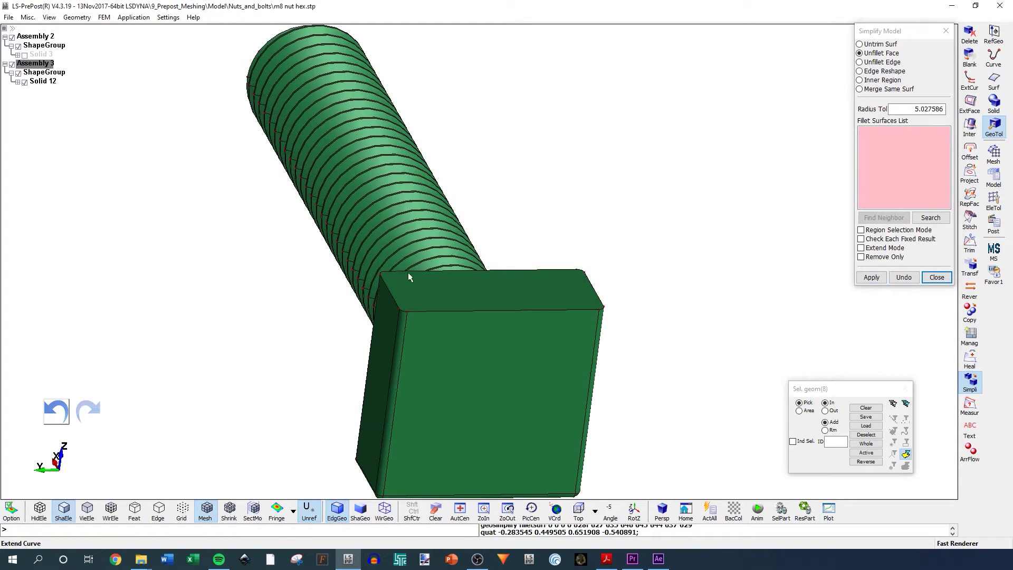
left_click_drag(476, 318, 593, 228, "shift")
scroll(399, 275, "down", 5)
scroll(410, 211, "up", 5)
left_click_drag(422, 313, 356, 166, "shift")
scroll(353, 162, "up", 4)
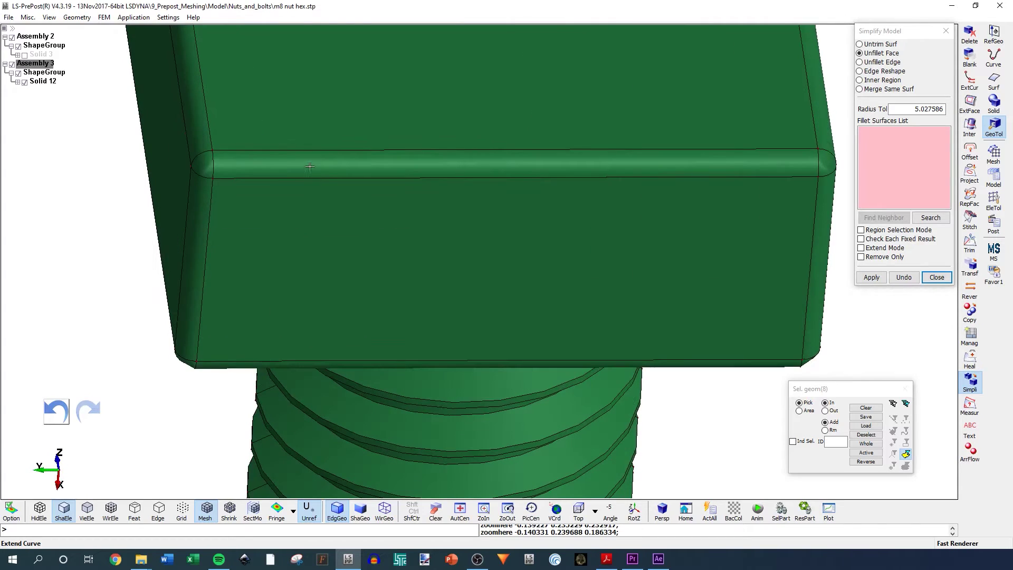
left_click(310, 165)
left_click(202, 165)
left_click(201, 204)
scroll(229, 157, "down", 5)
left_click_drag(357, 247, 315, 122, "shift")
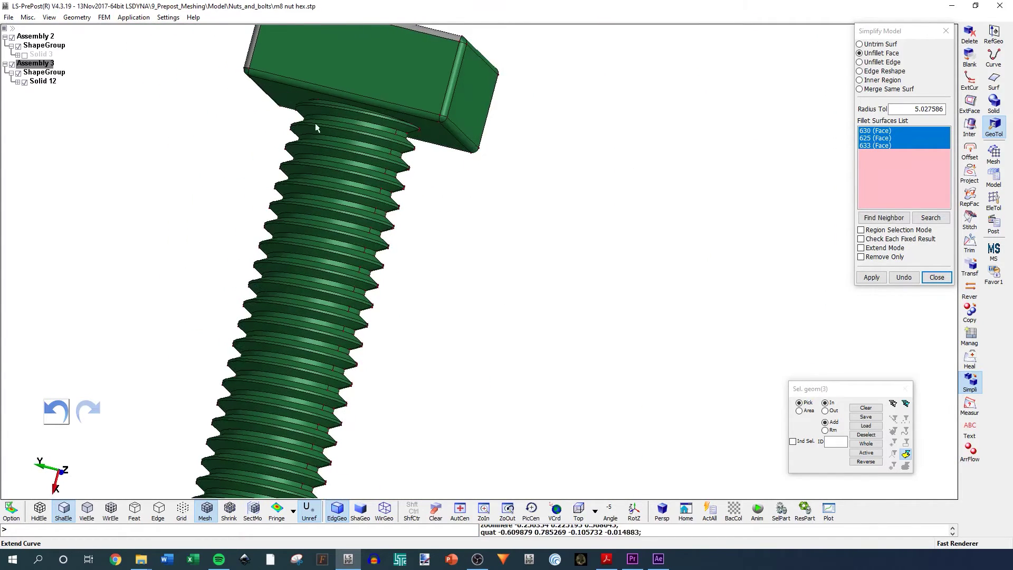
scroll(235, 75, "up", 5)
left_click(210, 93)
left_click(229, 97)
scroll(163, 186, "down", 5)
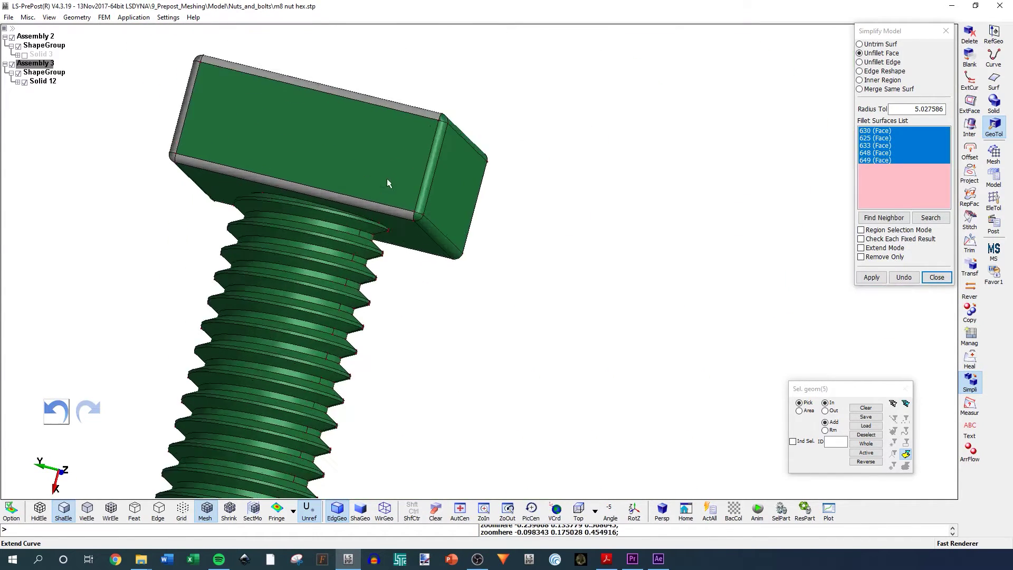
Add the opposite side face's last edge fillet and two remaining corners, and remove the fillets around it.
scroll(388, 183, "up", 5)
left_click(454, 262)
left_click(462, 237)
scroll(438, 264, "down", 3)
scroll(493, 147, "up", 5)
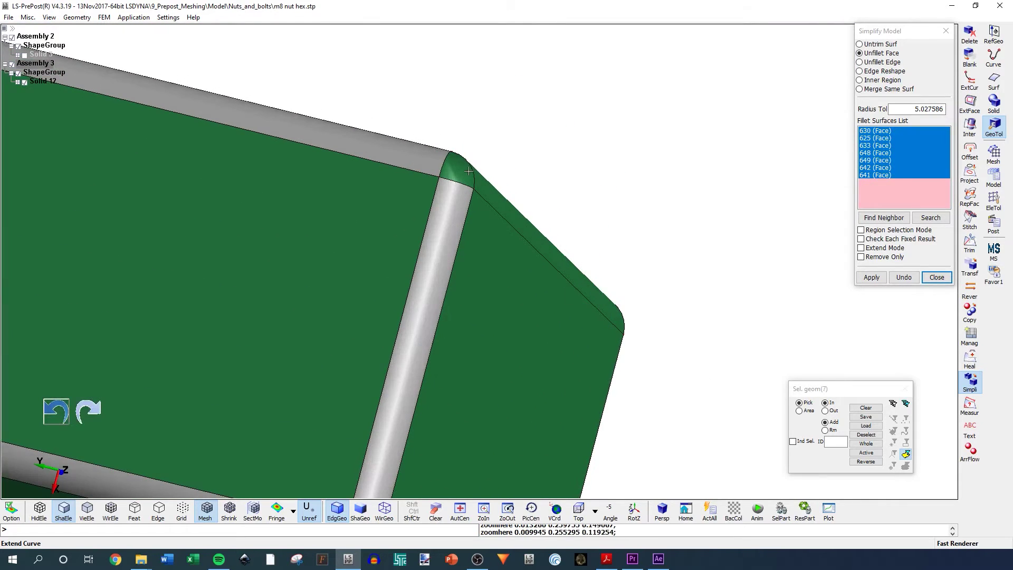
left_click(464, 170)
scroll(477, 170, "down", 6)
left_click_drag(480, 169, 520, 326, "shift")
left_click(872, 277)
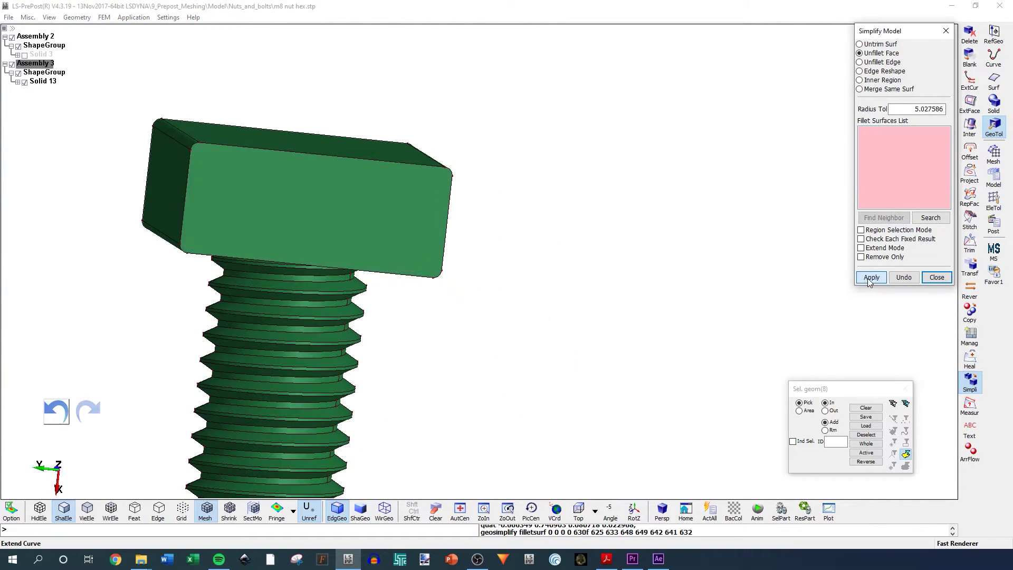
Select the bolt head's remaining edge fillets for Unfillet Face and remove them.
left_click_drag(562, 255, 459, 253, "shift")
left_click(330, 249)
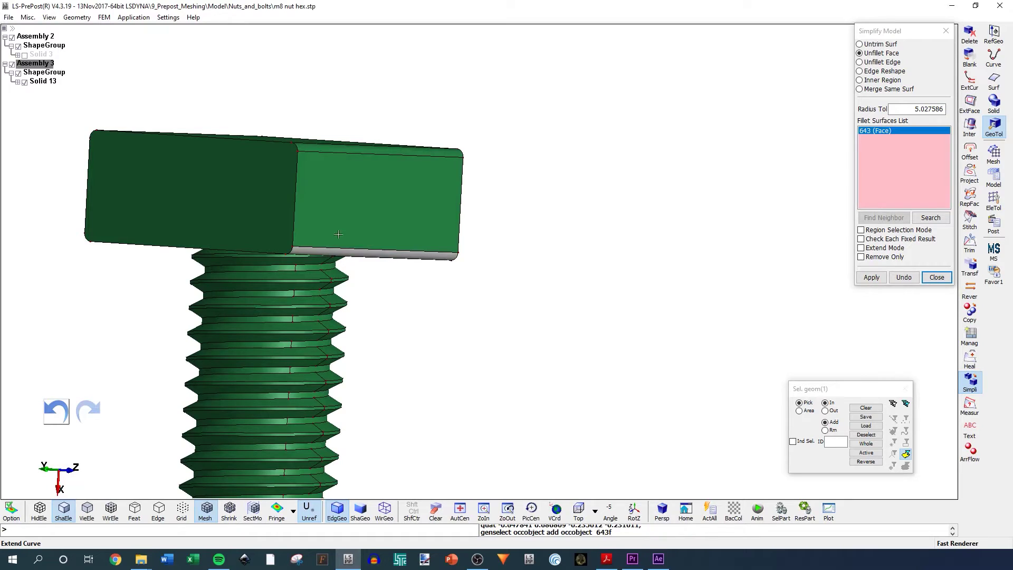
left_click(330, 147)
left_click_drag(295, 190, 254, 187, "shift")
left_click(206, 160)
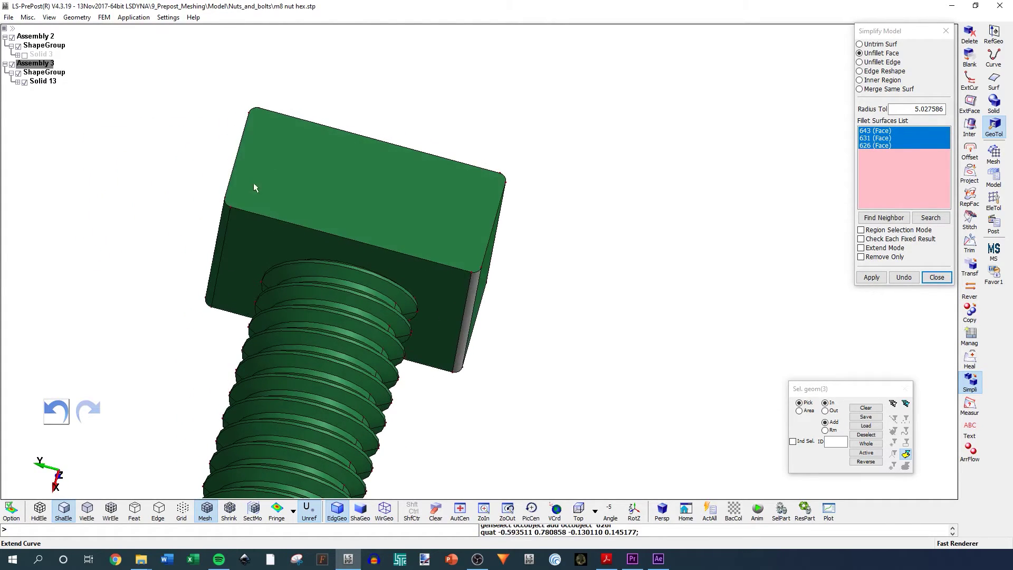
left_click(871, 277)
Examine the bolt head's edges and corners closely from several sides for leftover fillet remnants or split edges.
left_click_drag(452, 279, 686, 301, "shift")
scroll(572, 282, "up", 6, "shift")
left_click_drag(516, 296, 606, 306, "shift")
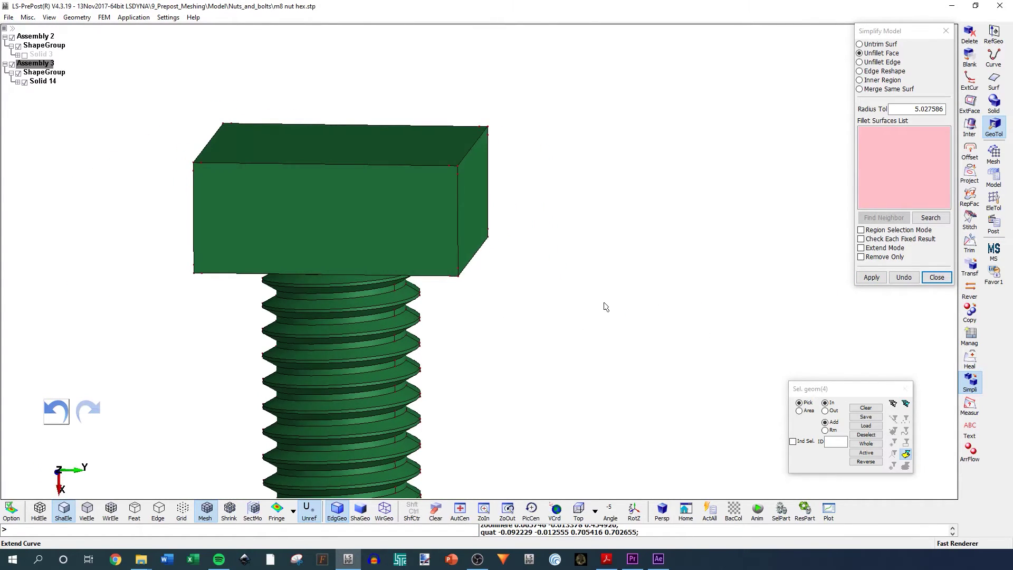
left_click_drag(386, 253, 472, 158, "shift")
scroll(352, 151, "up", 2)
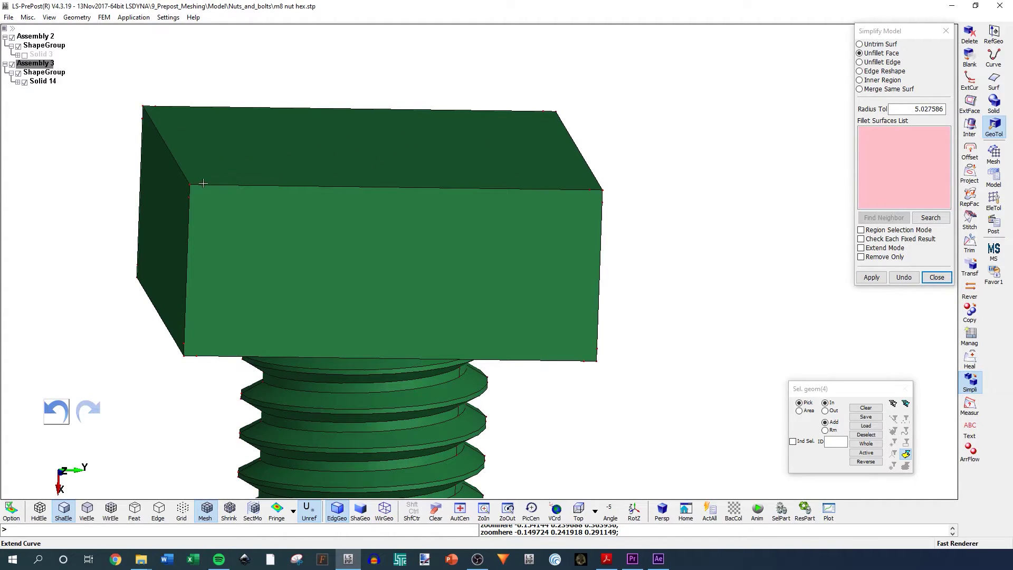
left_click_drag(240, 232, 564, 222, "shift")
left_click_drag(607, 259, 482, 210, "shift")
scroll(546, 136, "up", 4)
scroll(552, 197, "down", 2)
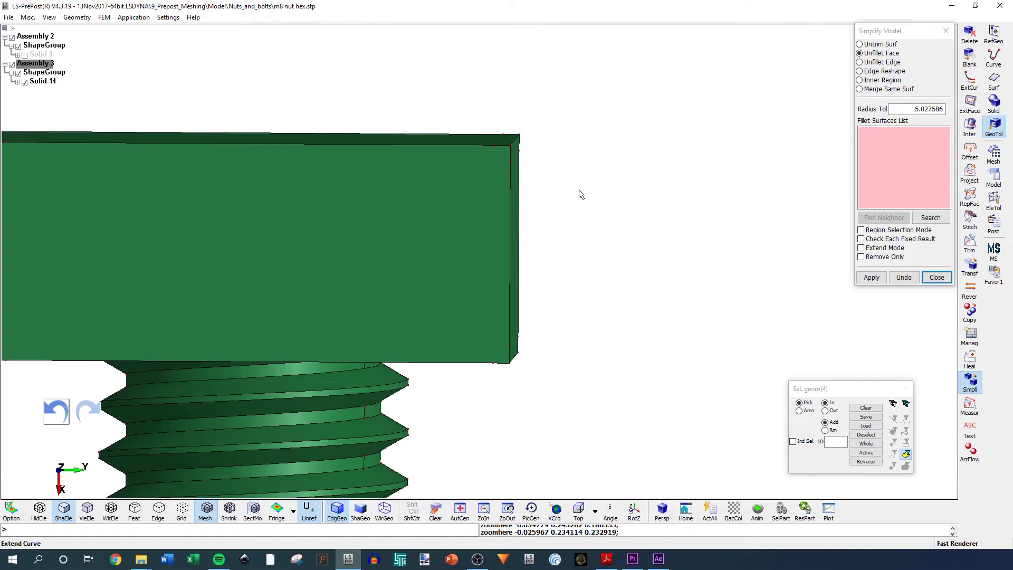
scroll(505, 139, "up", 2)
scroll(557, 196, "down", 1)
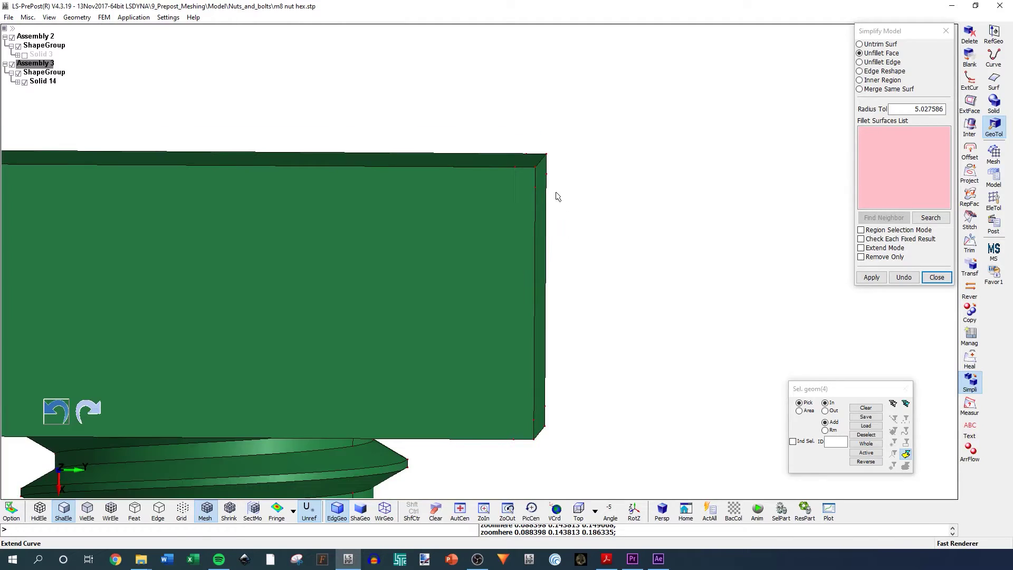
scroll(592, 195, "down", 2)
scroll(530, 186, "up", 2)
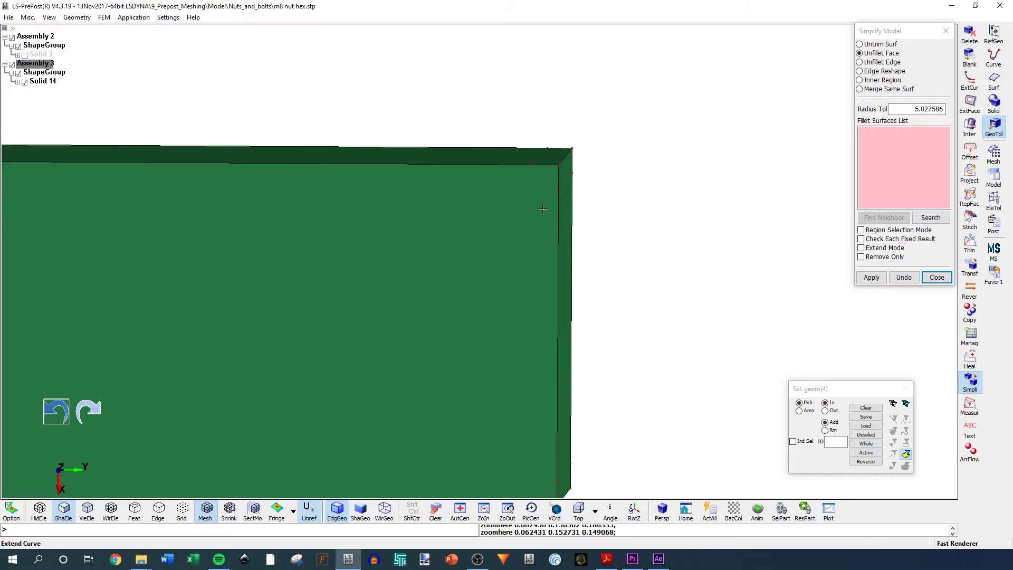
scroll(598, 205, "down", 2)
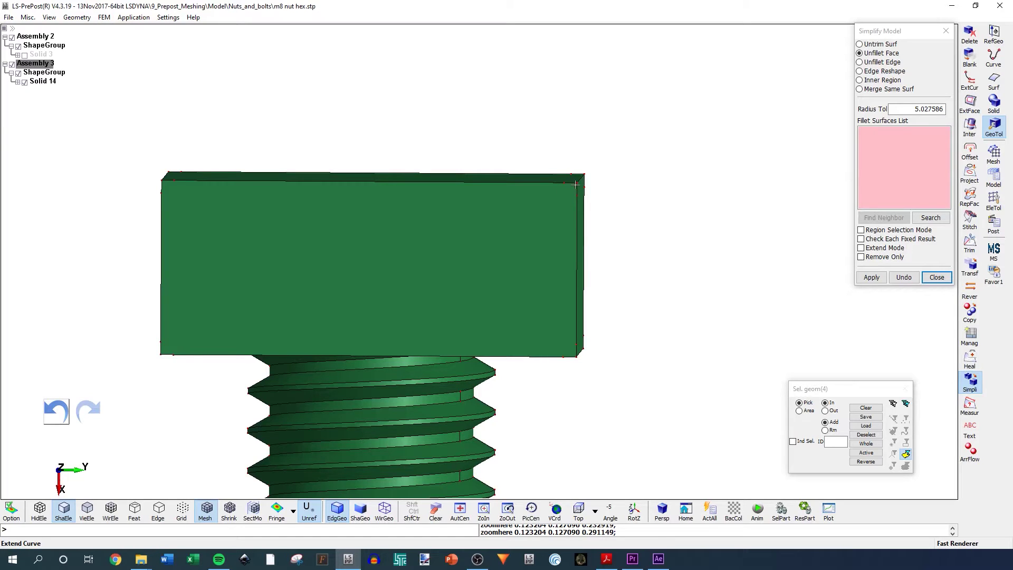
middle_click_drag(545, 258, 288, 216)
scroll(362, 226, "up", 4)
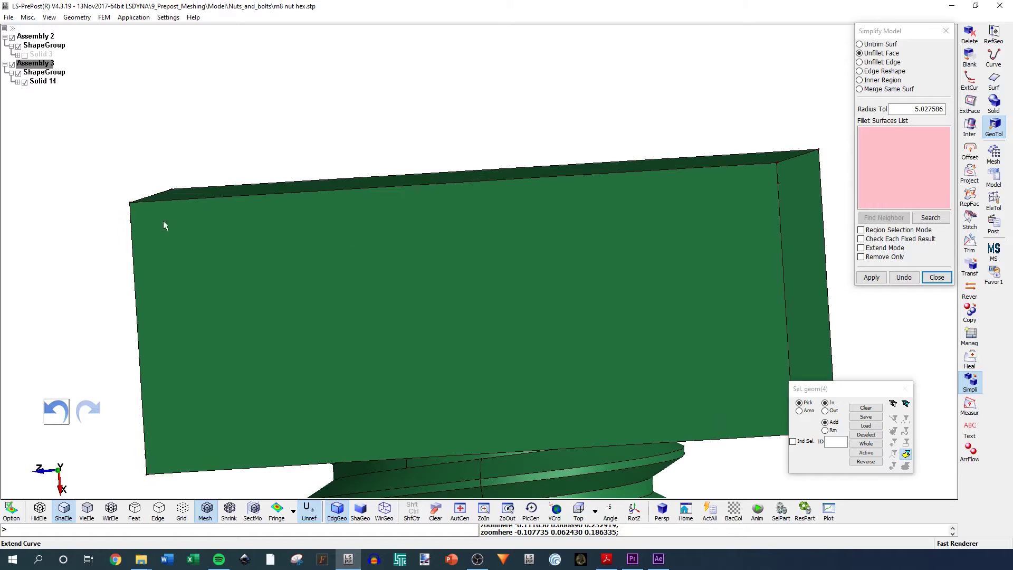
scroll(309, 242, "down", 5)
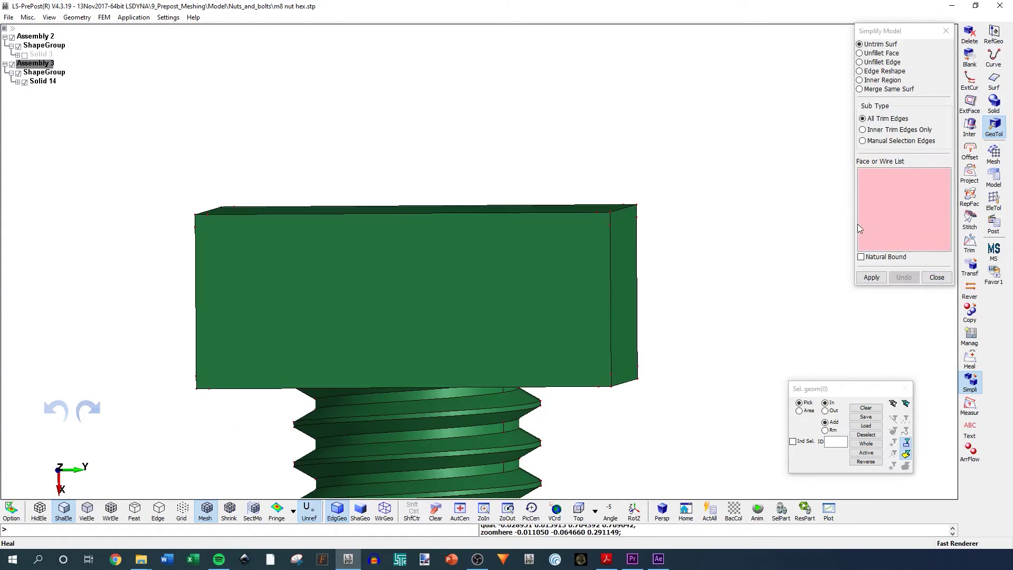
Switch the model simplification method to Untrim Surf with All Trim Edges.
left_click(865, 47)
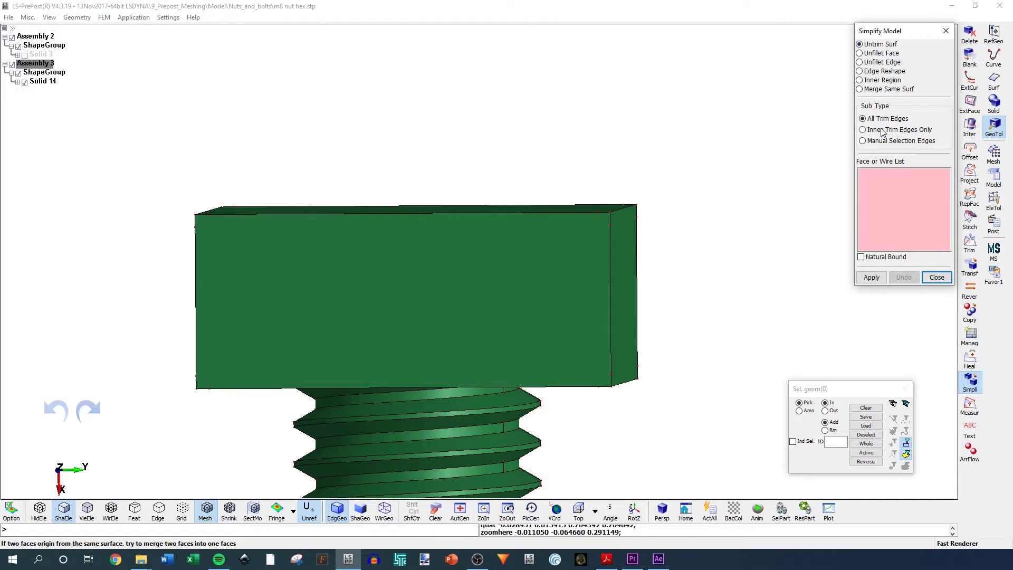
left_click_drag(699, 288, 572, 345)
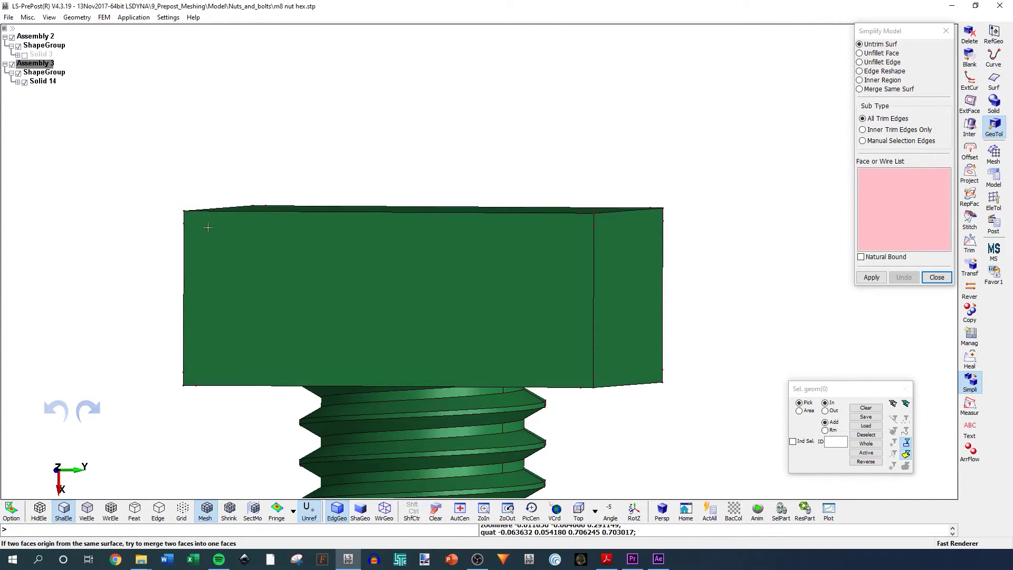
left_click_drag(626, 319, 650, 268)
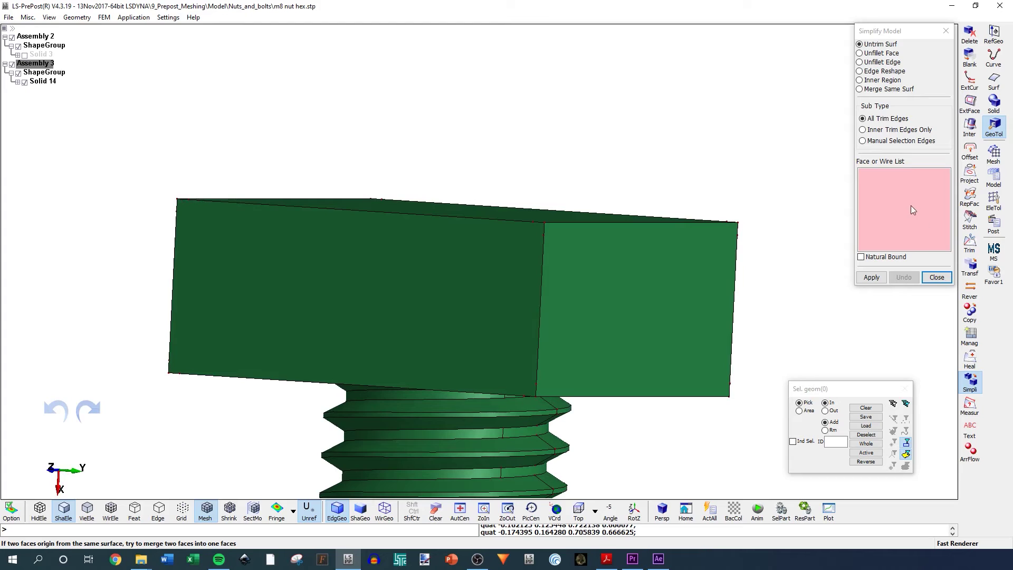
scroll(578, 240, "up", 3)
left_click(543, 233)
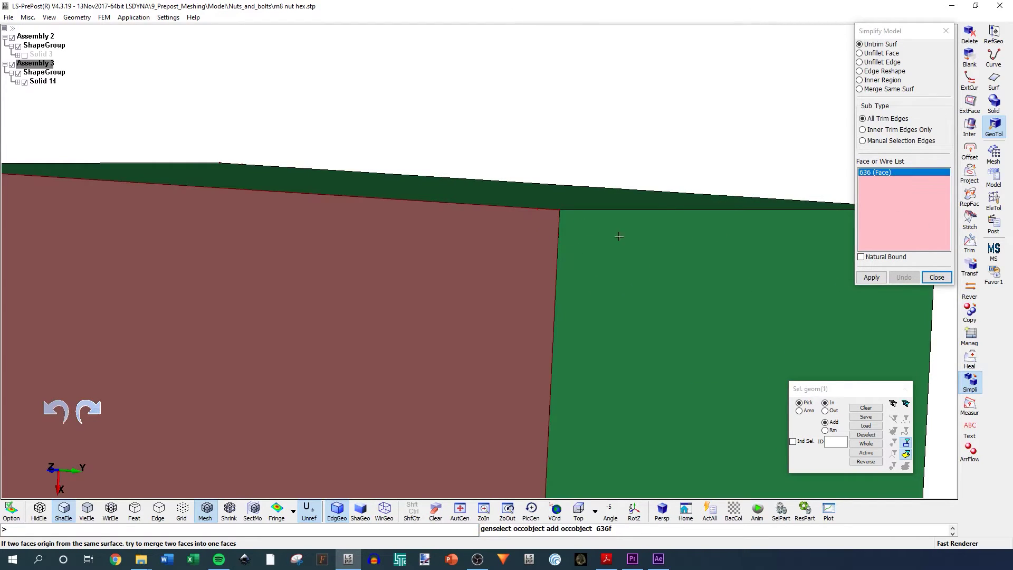
right_click(884, 173)
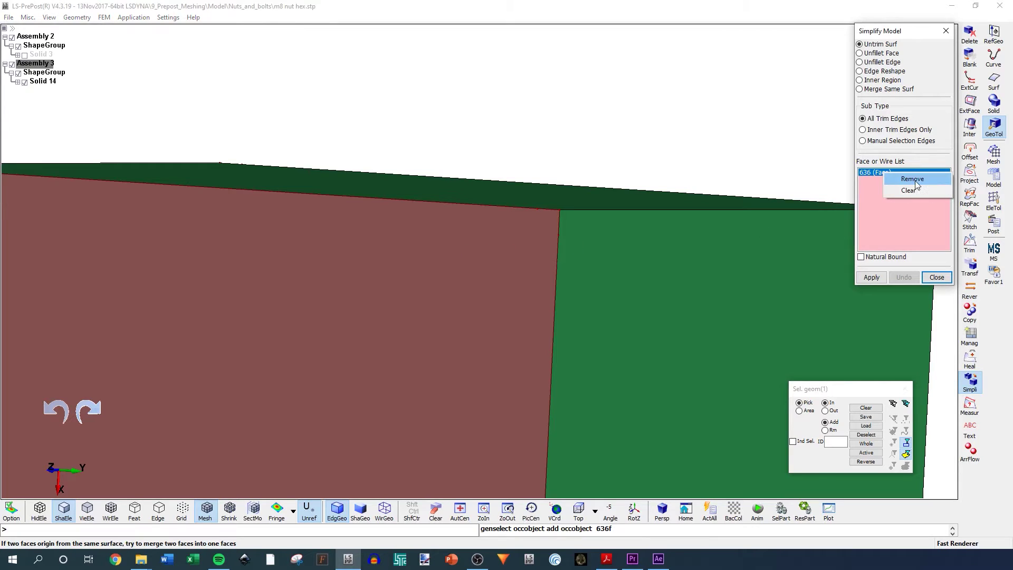
left_click(870, 173)
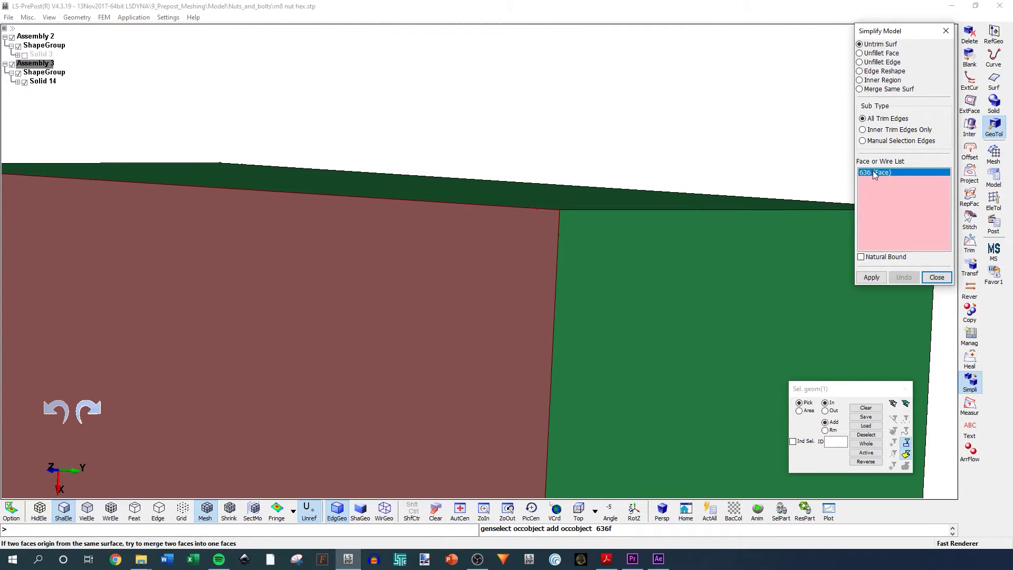
right_click(873, 172)
left_click(888, 191)
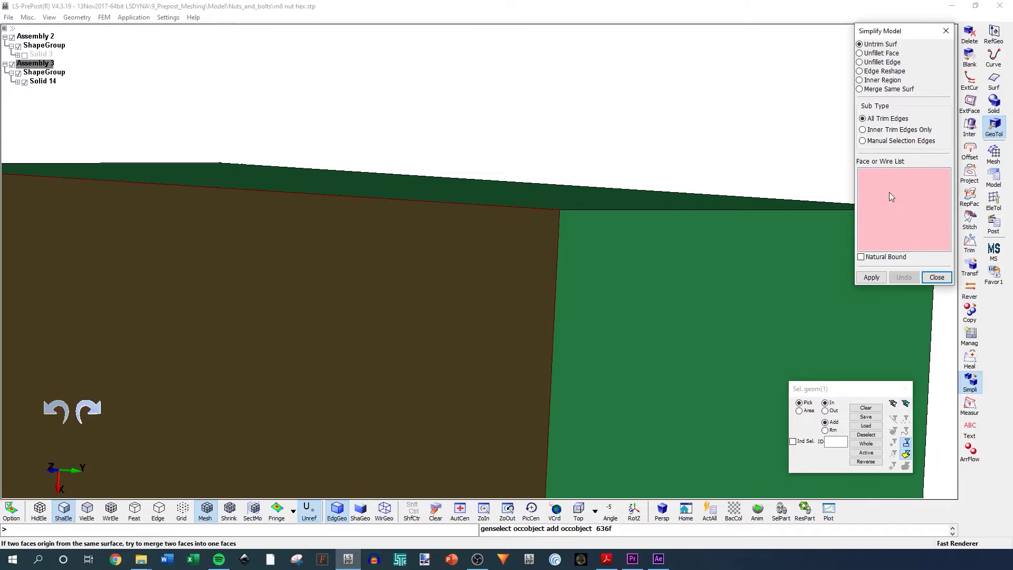
Select the boundary wires of three bolt head faces, including the top face, for untrimming.
left_click(559, 232)
left_click(582, 211)
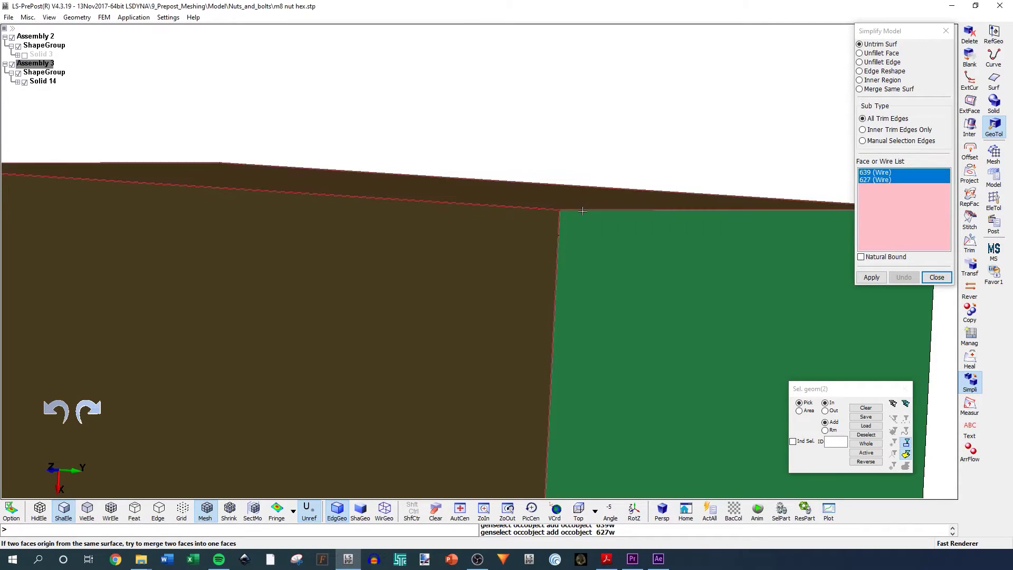
scroll(554, 213, "down", 2)
scroll(739, 279, "up", 1)
left_click(746, 253)
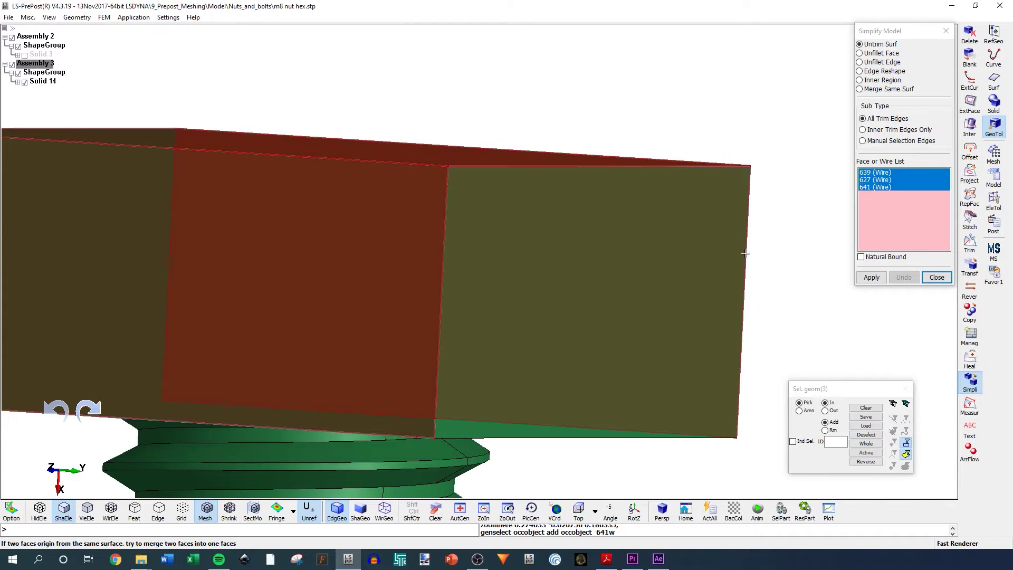
Keep only the three boundary wires selected, without any whole face, and untrim them.
scroll(664, 255, "down", 2)
left_click_drag(665, 255, 572, 209, "ctrl")
left_click(553, 217)
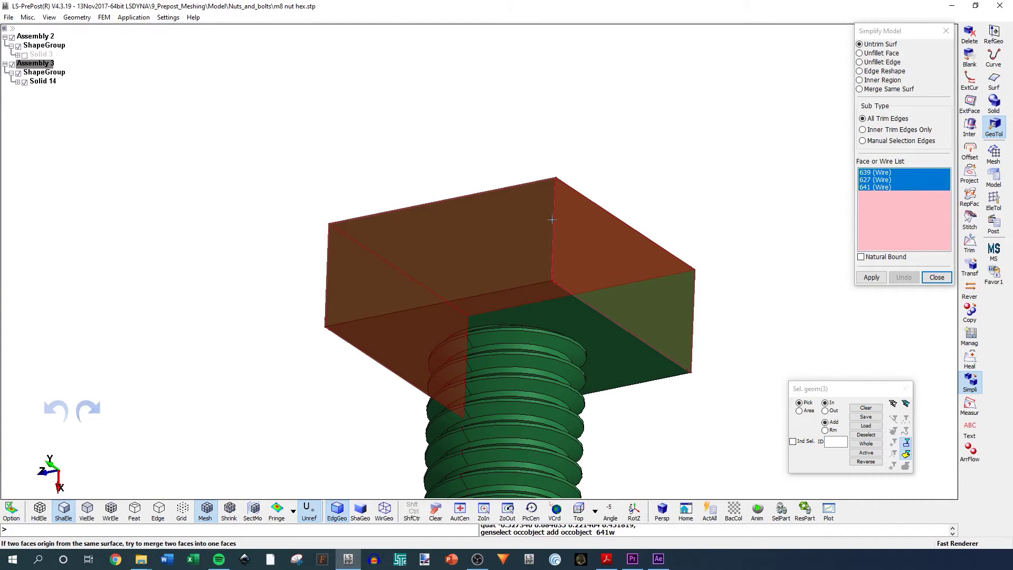
left_click(554, 219)
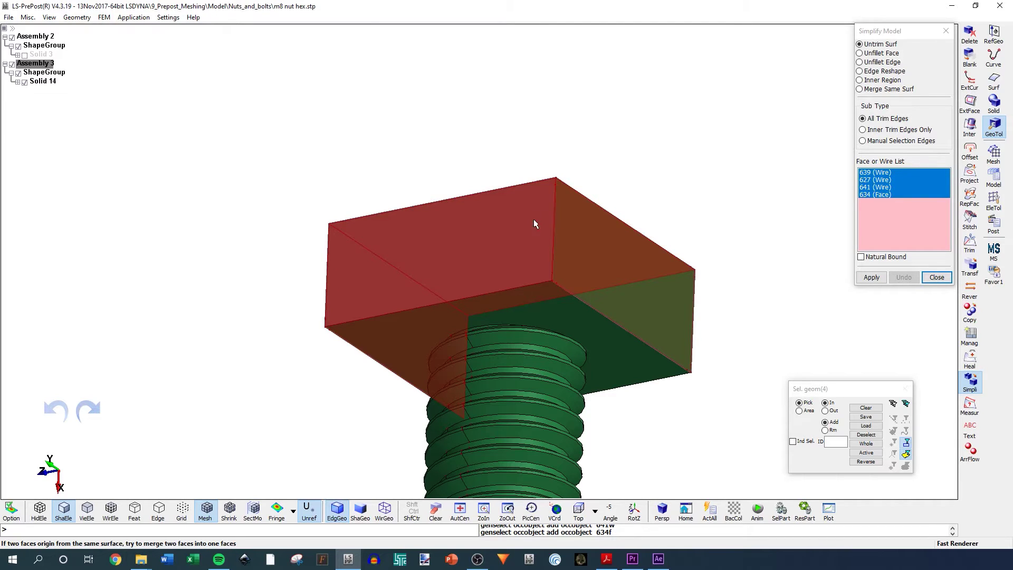
right_click(533, 219)
left_click_drag(534, 218, 290, 237, "ctrl")
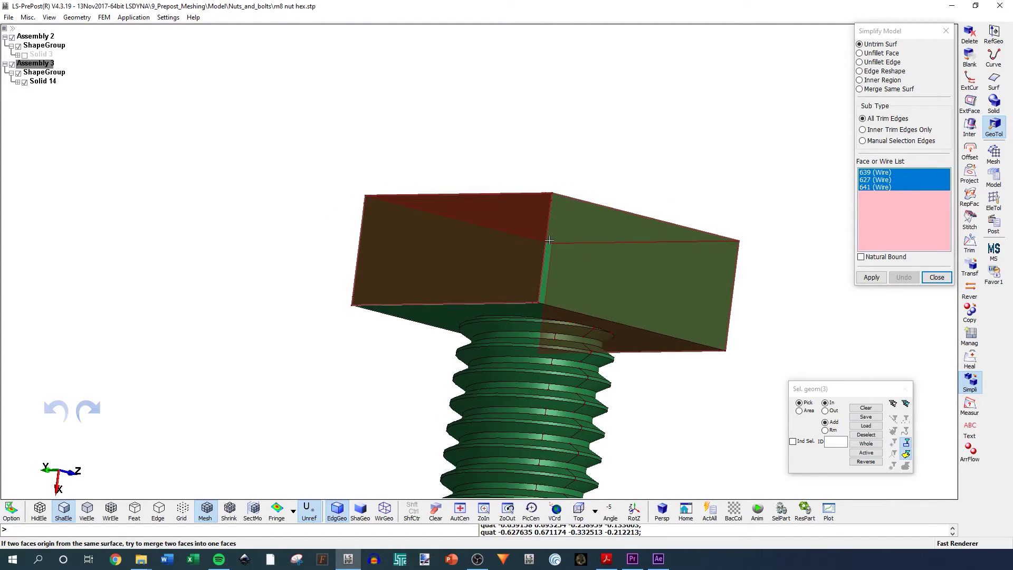
left_click_drag(547, 239, 463, 309, "ctrl")
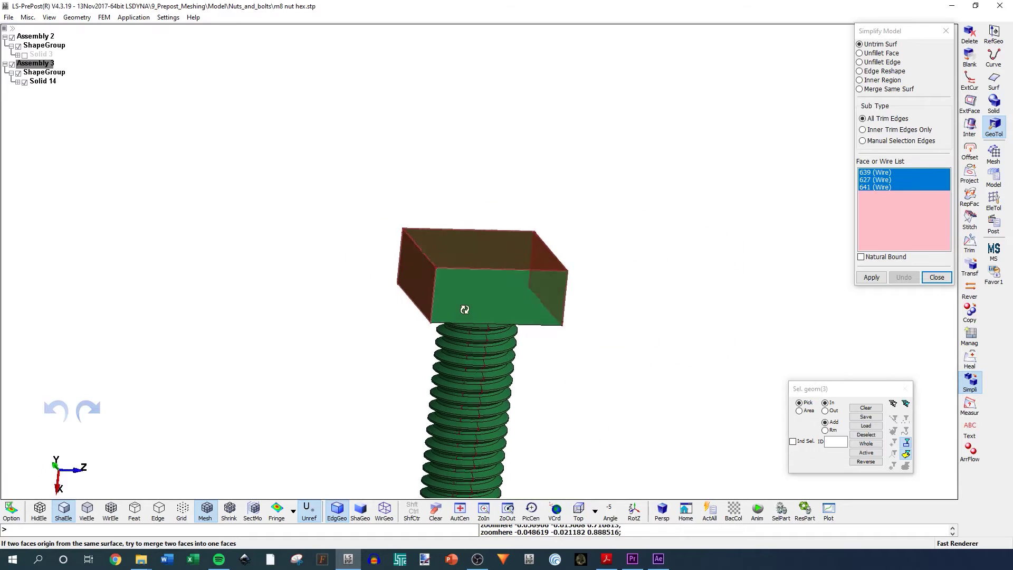
left_click(878, 277)
Select the boundary wire of one bolt head side face and untrim its edges.
scroll(594, 264, "up", 6)
left_click_drag(598, 284, 521, 303, "ctrl")
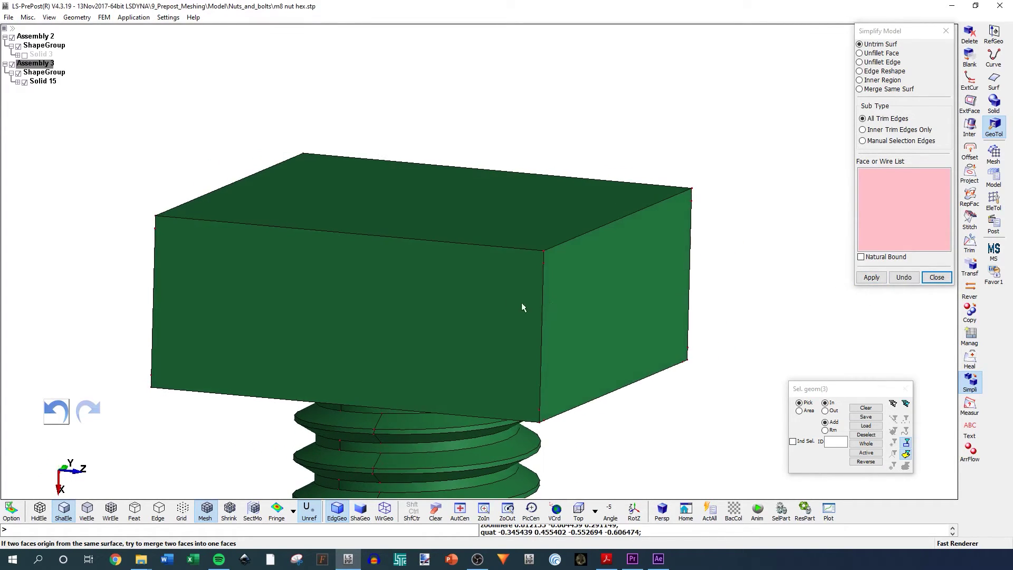
scroll(489, 237, "down", 3)
left_click_drag(490, 237, 541, 245, "ctrl")
scroll(482, 260, "up", 3)
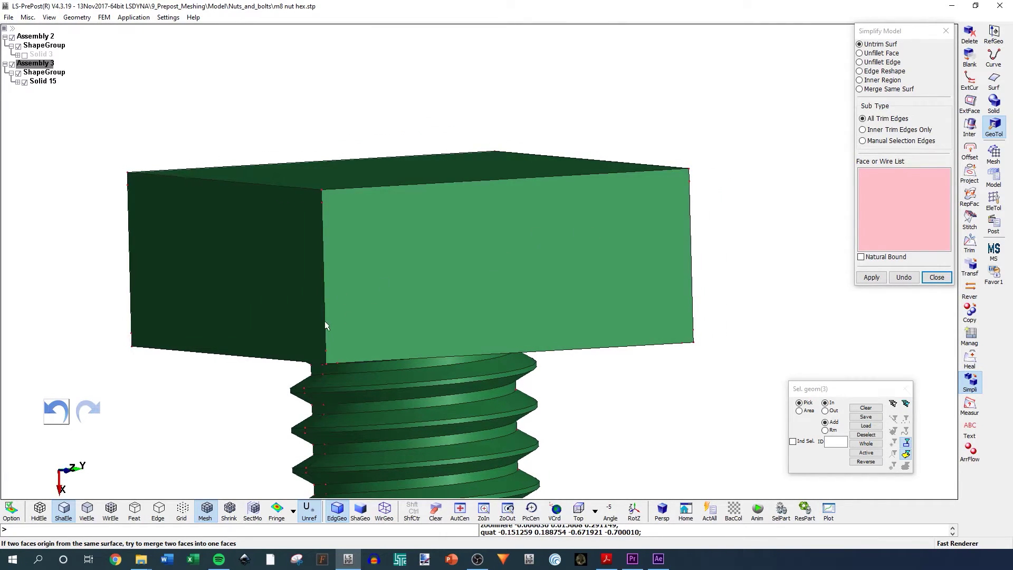
scroll(325, 322, "up", 2)
left_click(339, 331)
scroll(301, 310, "down", 3)
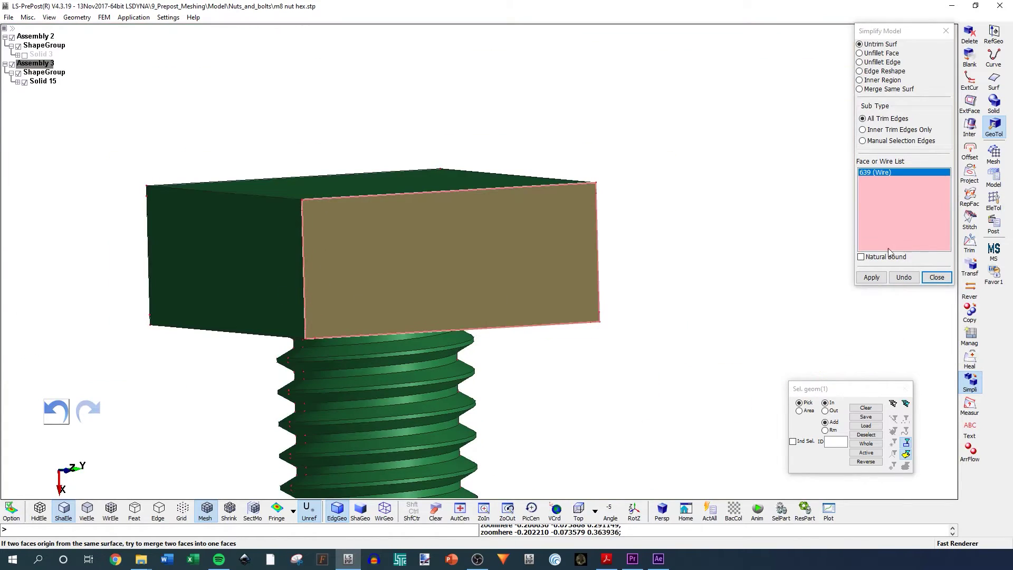
left_click(871, 277)
Use Manual Selection Edges with Connect End Points to untrim the two segments at the upper end of the head's vertical corner edge.
left_click_drag(532, 285, 469, 278, "ctrl")
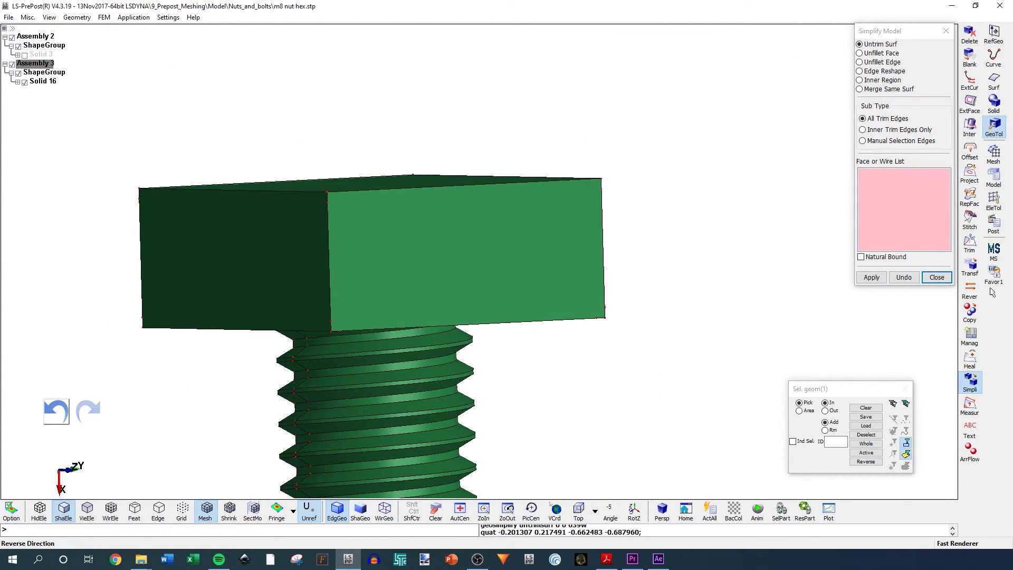
left_click_drag(323, 248, 355, 262, "ctrl")
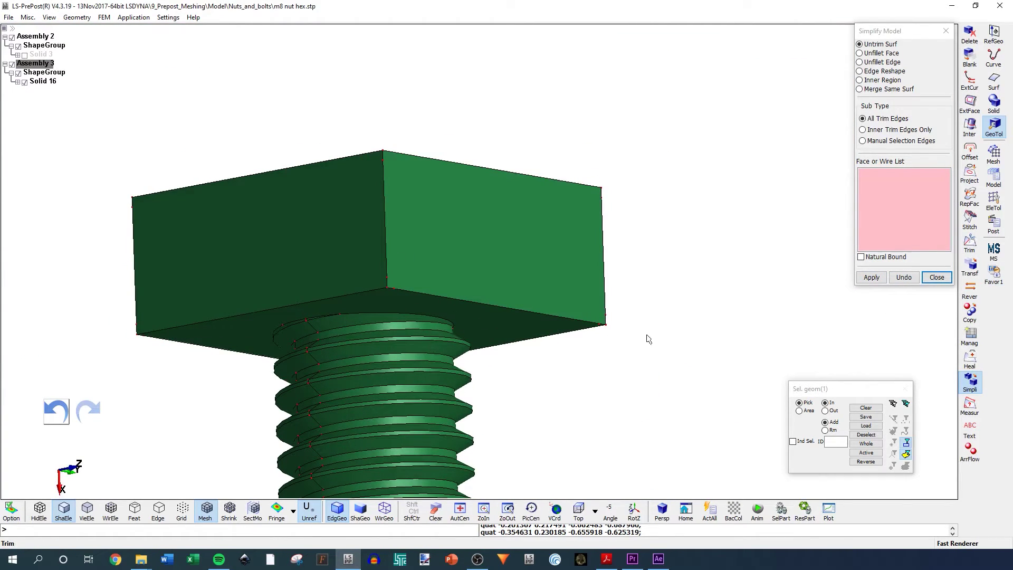
left_click(863, 141)
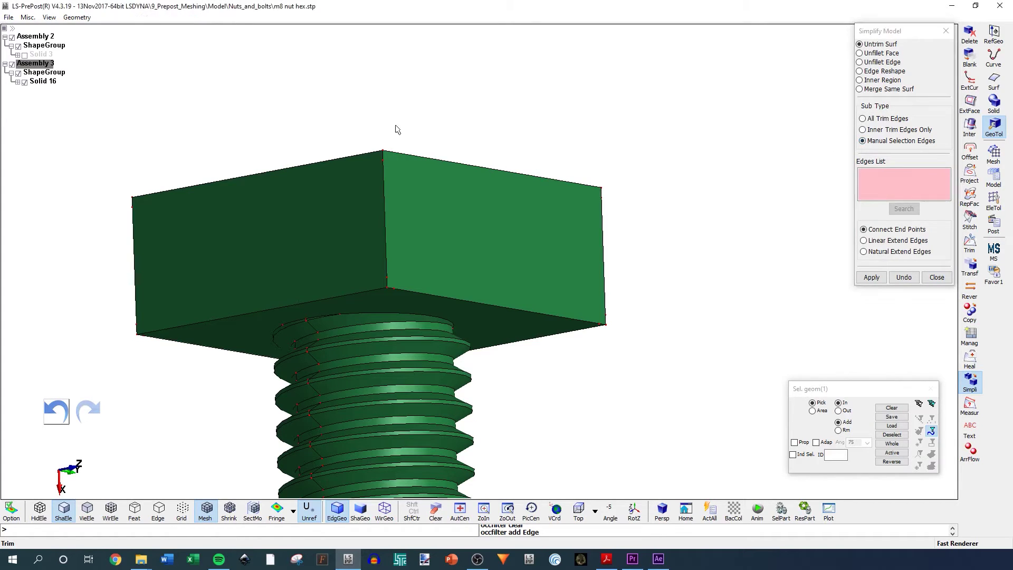
scroll(436, 219, "up", 5)
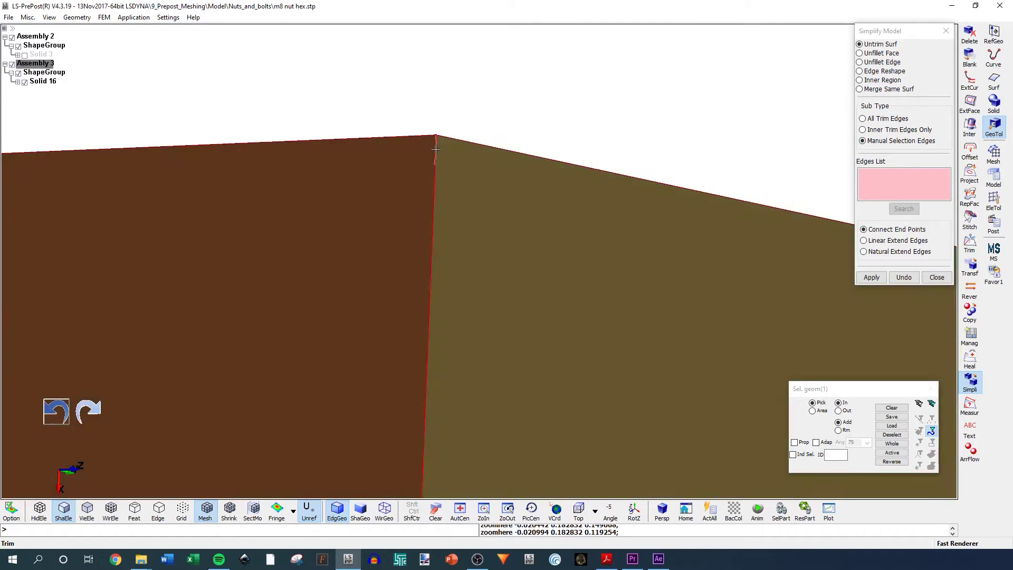
left_click(433, 168)
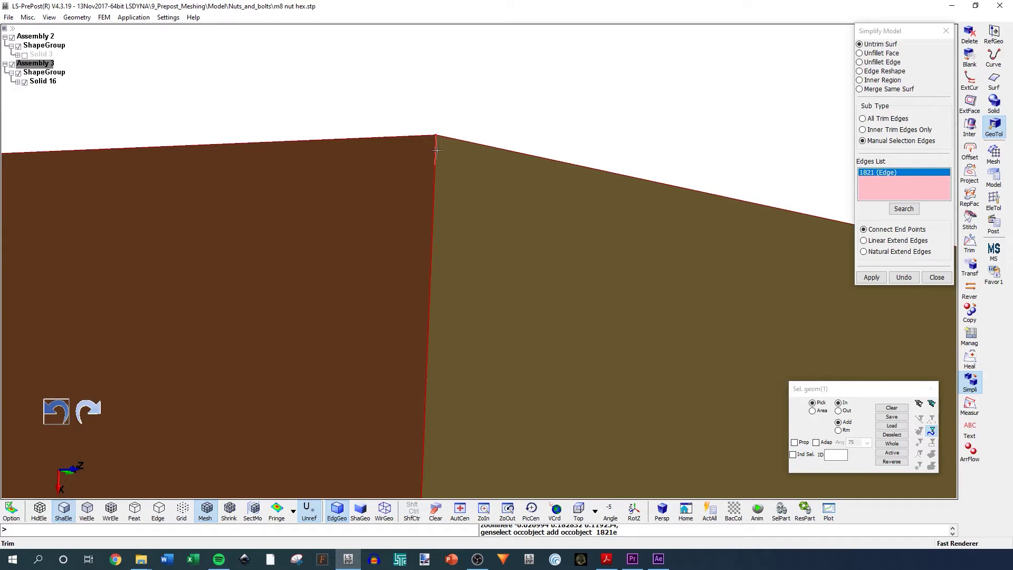
left_click(434, 181)
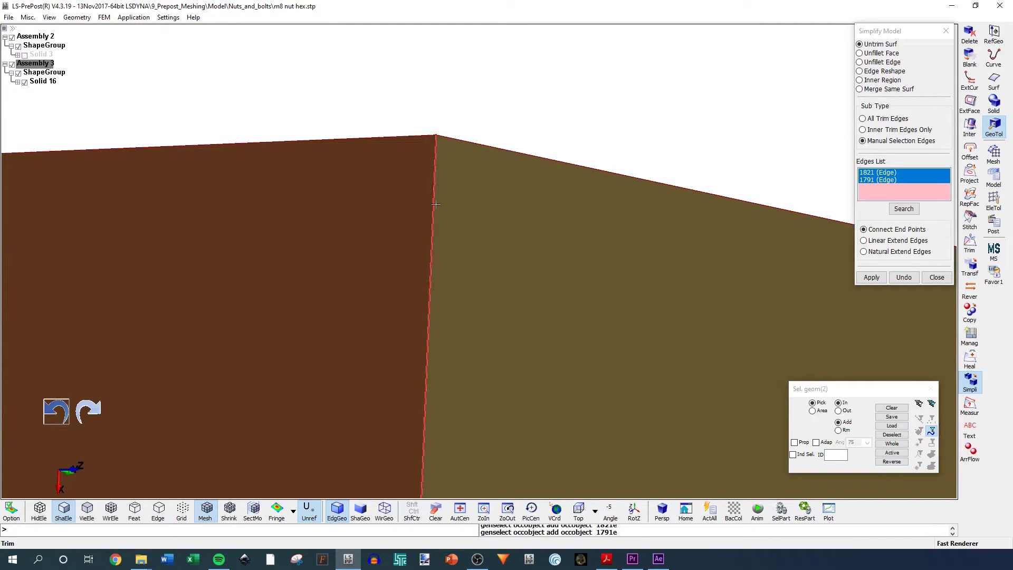
left_click(870, 278)
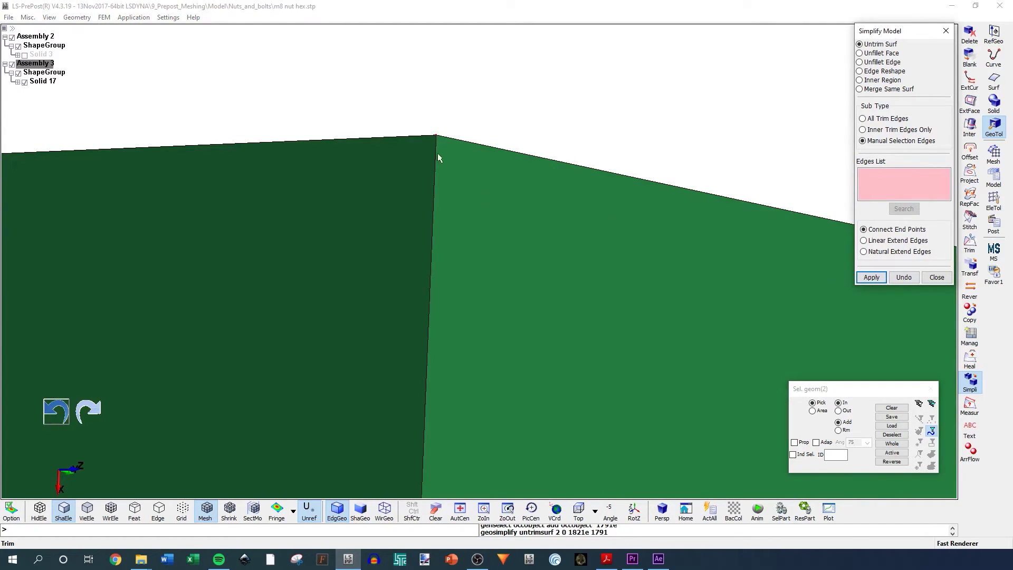
Untrim the two segments at the lower end of the head's vertical corner edge, plus the adjoining bottom edge, with Connect End Points.
scroll(437, 157, "down", 5)
scroll(431, 228, "up", 5)
left_click(450, 225)
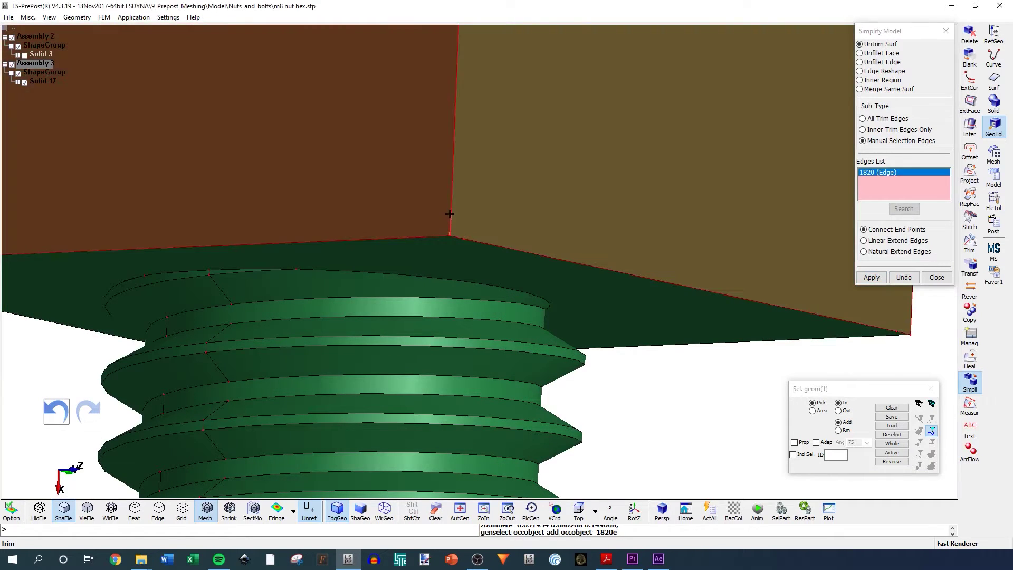
left_click(451, 202)
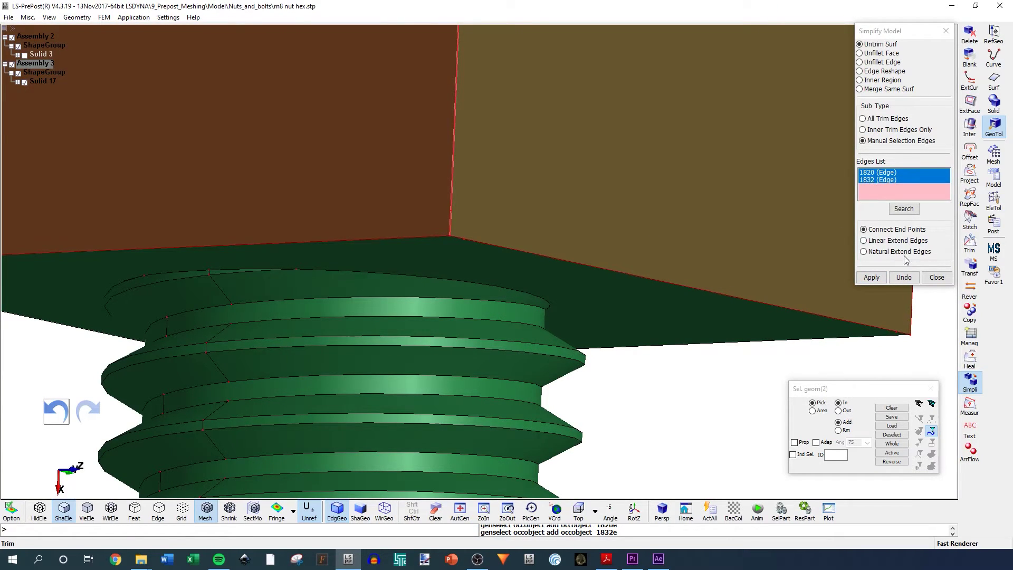
left_click(871, 278)
left_click(459, 240)
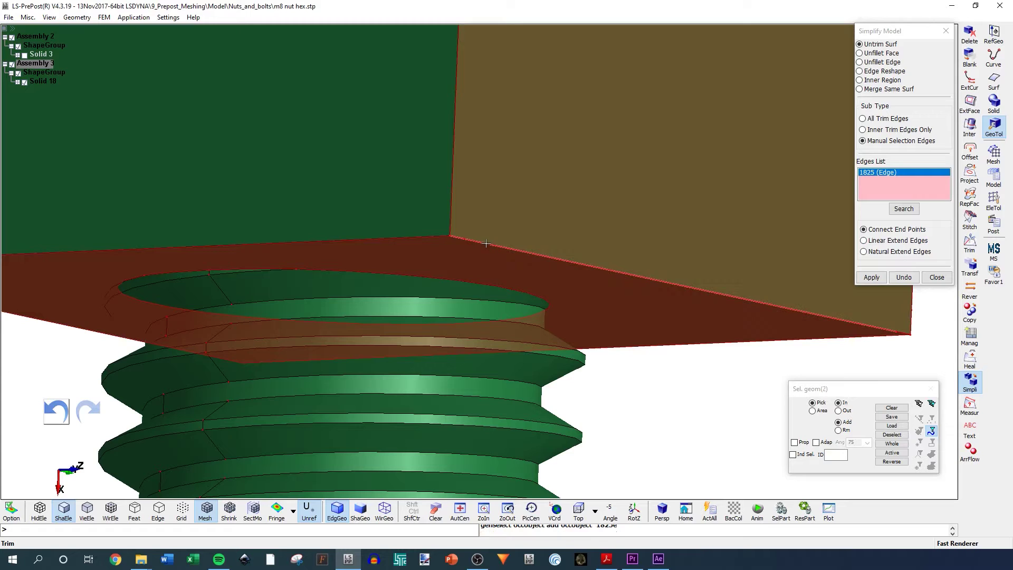
left_click(871, 277)
At another lower corner of the head, untrim the two bottom edge segments and the two vertical edge segments separately.
scroll(527, 258, "down", 5)
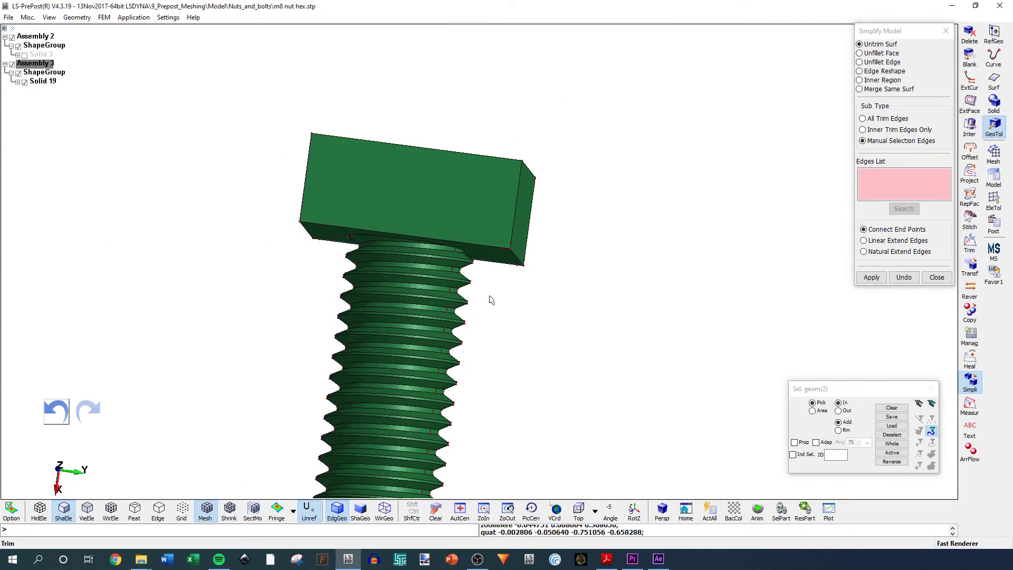
scroll(515, 242, "up", 5)
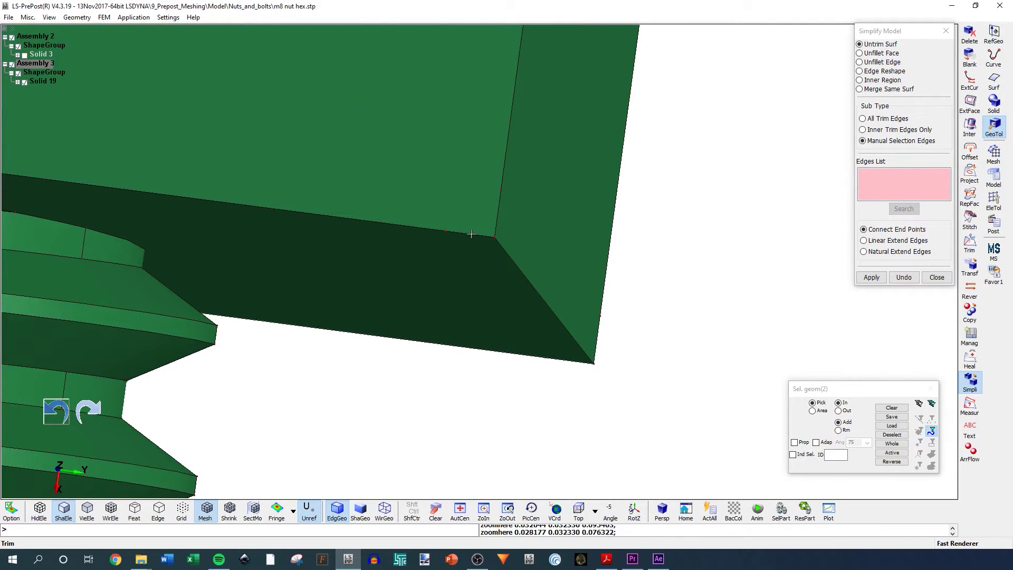
left_click(471, 233)
left_click(411, 225)
left_click(871, 278)
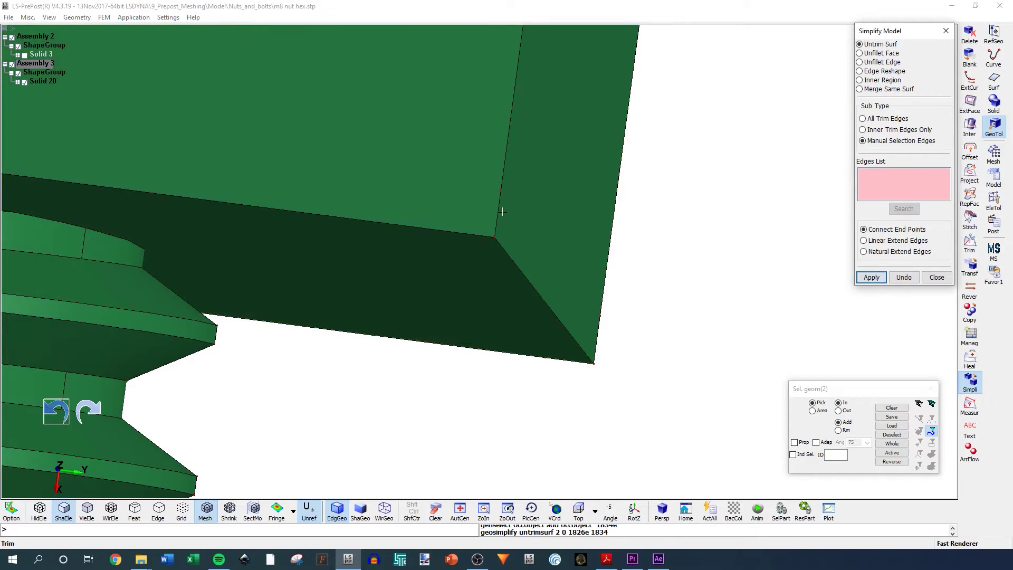
left_click(500, 200)
left_click(509, 176)
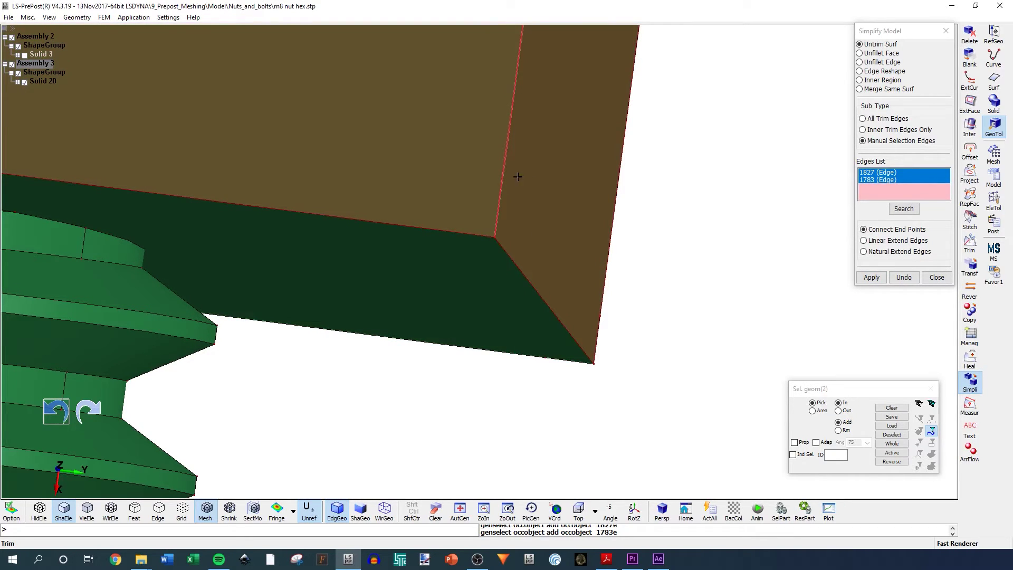
left_click(871, 278)
Untrim the two segments at the upper end of that same vertical corner edge of the bolt head.
scroll(470, 199, "down", 5)
scroll(472, 108, "up", 5)
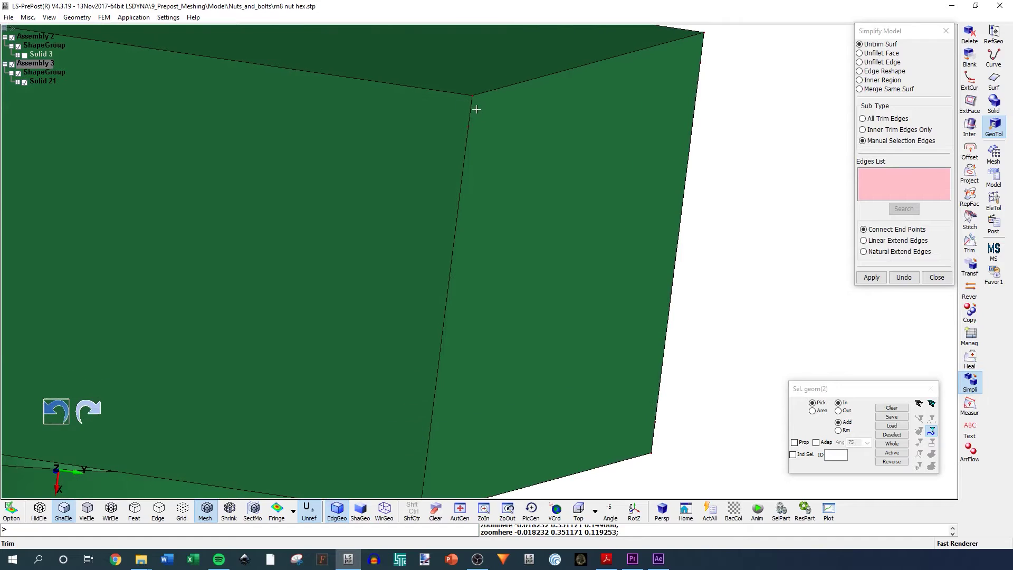
left_click(471, 113)
left_click(469, 140)
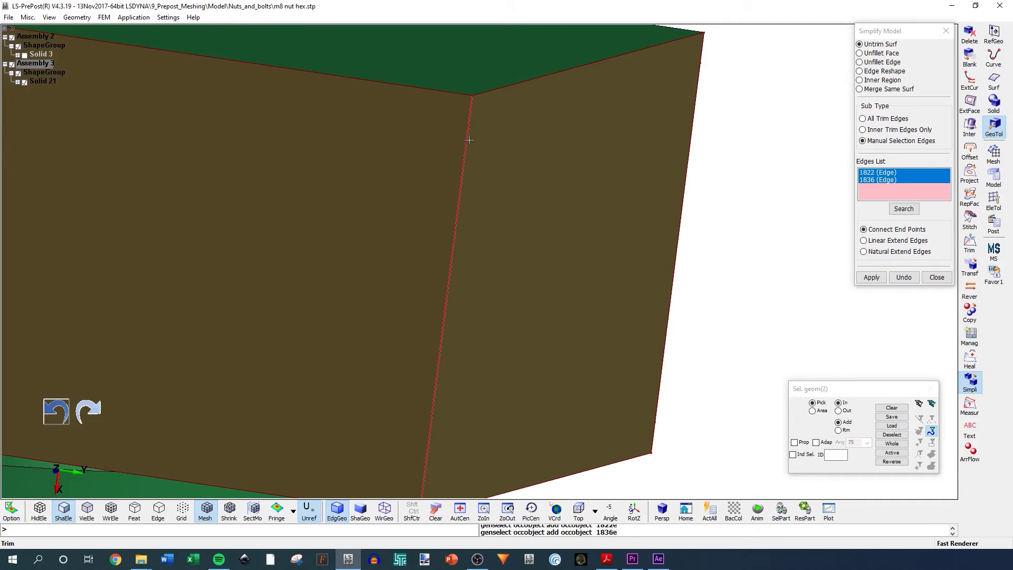
left_click(870, 278)
Untrim the two segments at the upper end of the next vertical corner edge around the bolt head.
scroll(588, 206, "down", 5)
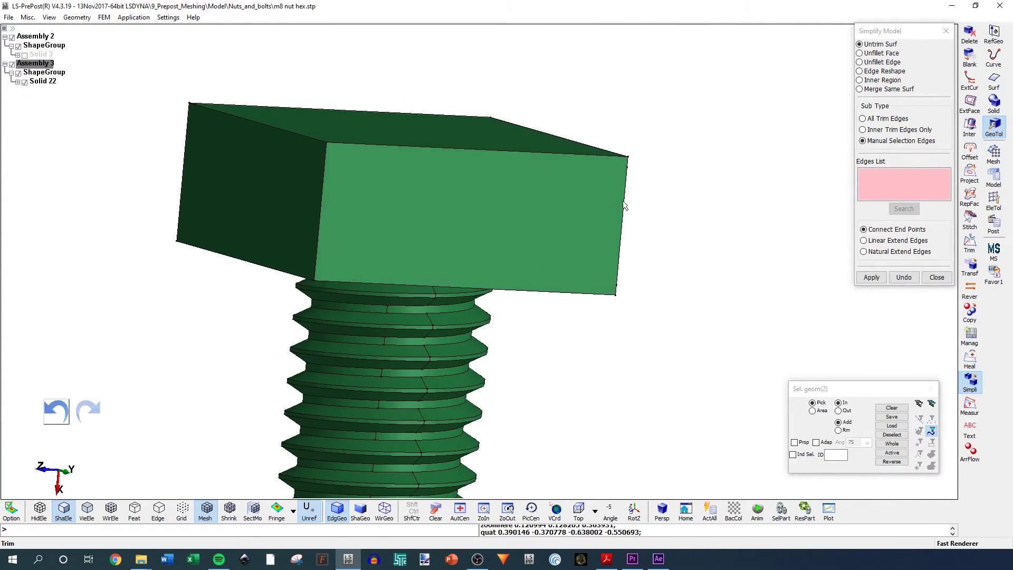
scroll(623, 160, "up", 5)
left_click(528, 165)
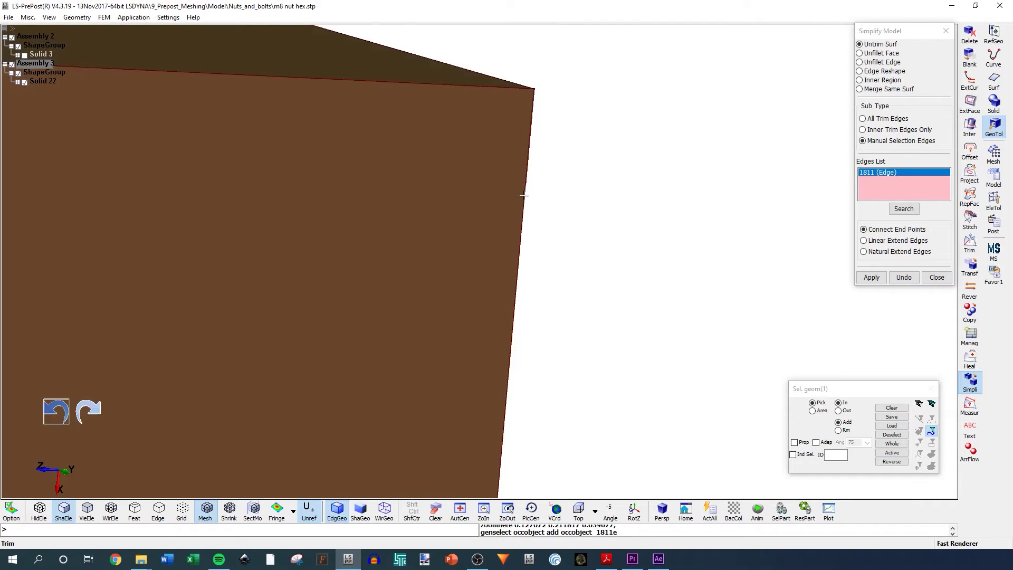
left_click(525, 193)
left_click(870, 278)
Examine the bolt head from all sides for remaining split edges, and inspect the free end of the threaded shank.
left_click_drag(464, 292, 462, 158, "shift")
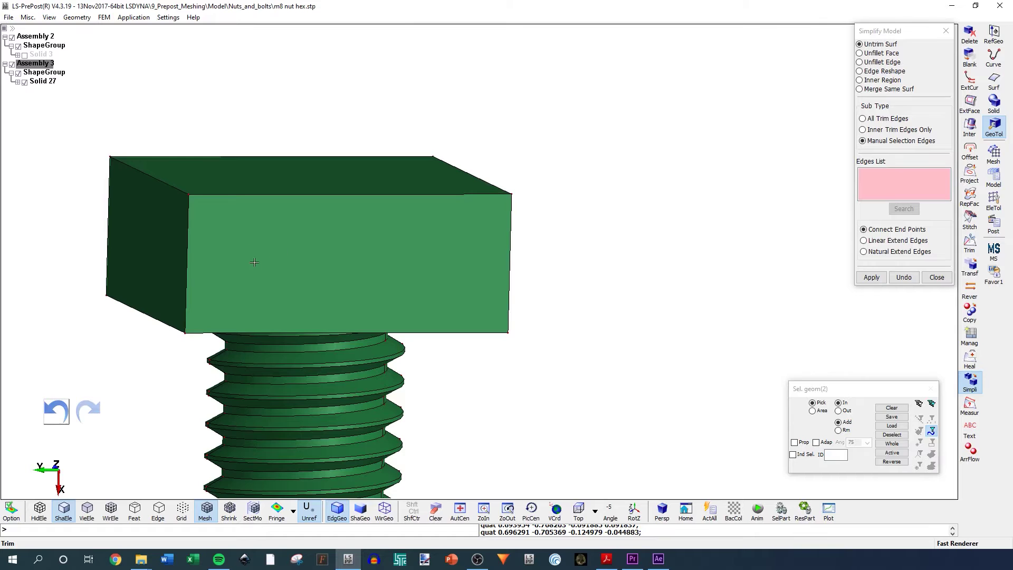
left_click_drag(322, 309, 586, 297, "shift")
scroll(586, 297, "down", 5)
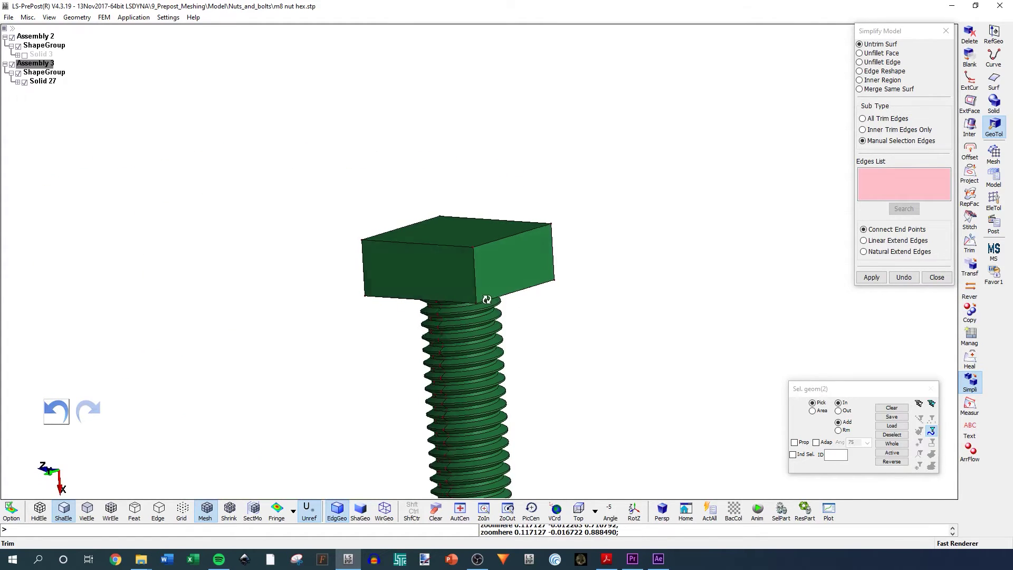
scroll(463, 268, "up", 5)
left_click_drag(486, 299, 370, 206, "shift")
scroll(346, 175, "up", 3)
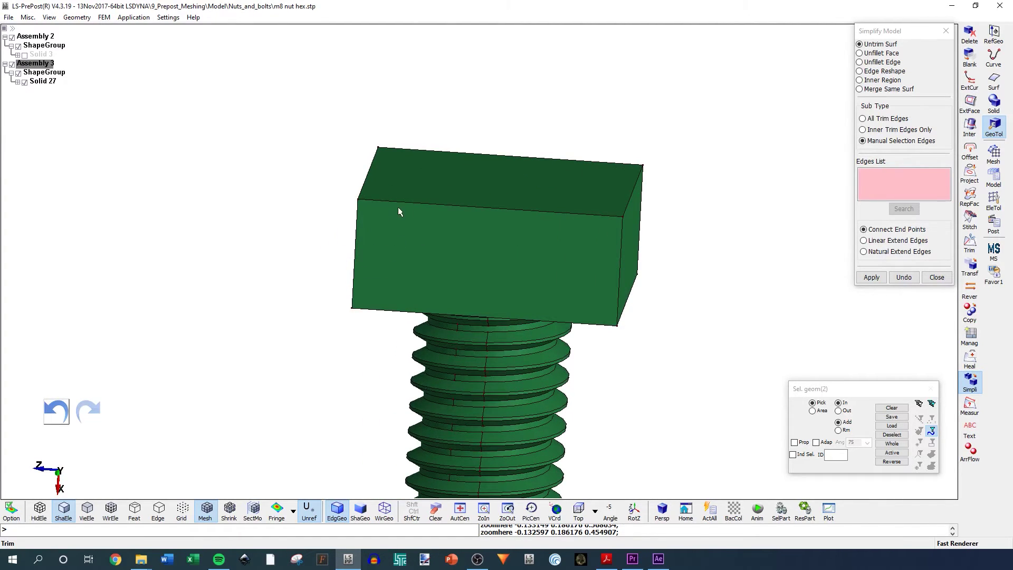
scroll(542, 255, "down", 5)
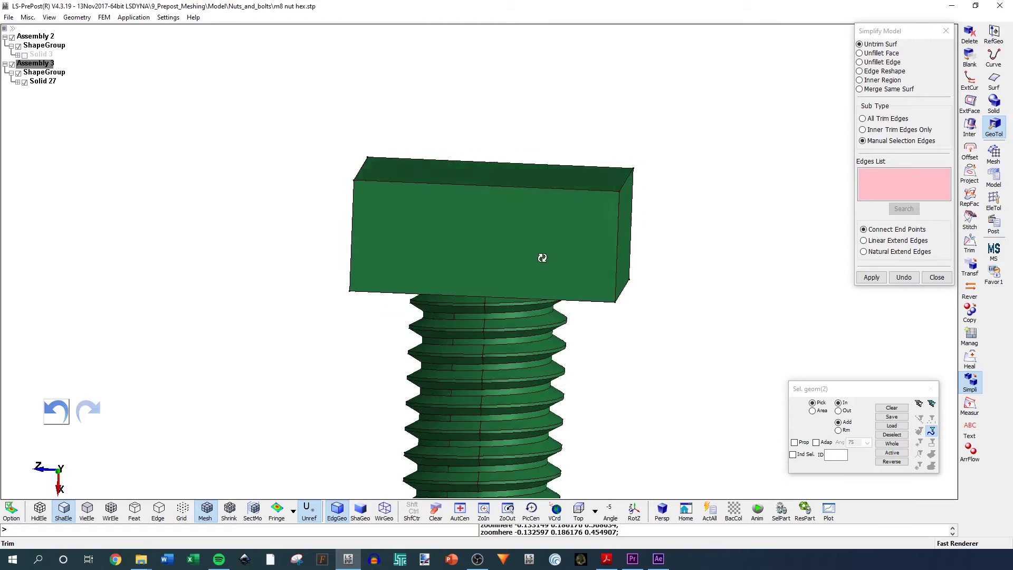
left_click_drag(520, 267, 515, 240, "shift")
scroll(515, 239, "up", 5)
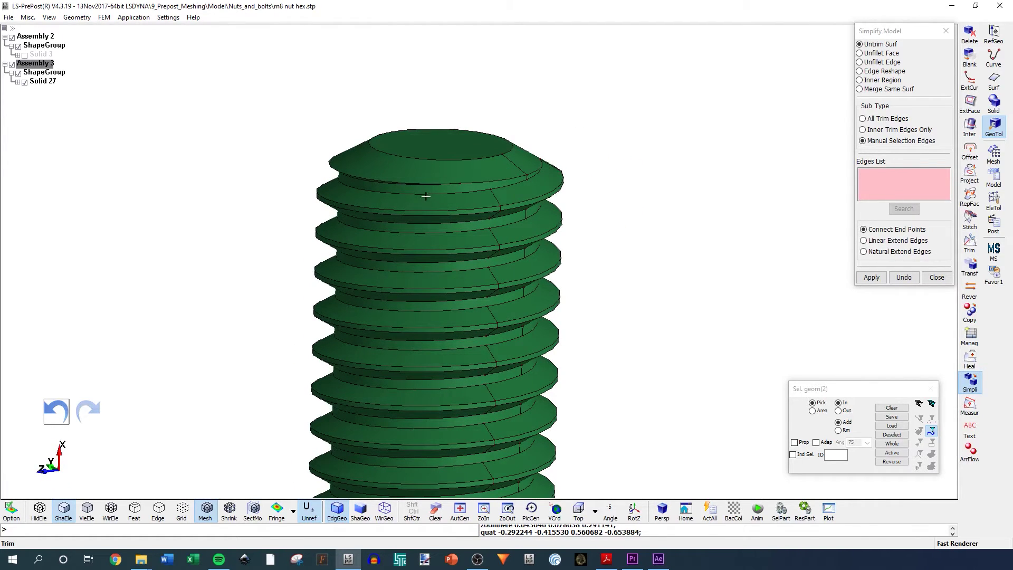
scroll(475, 158, "up", 2)
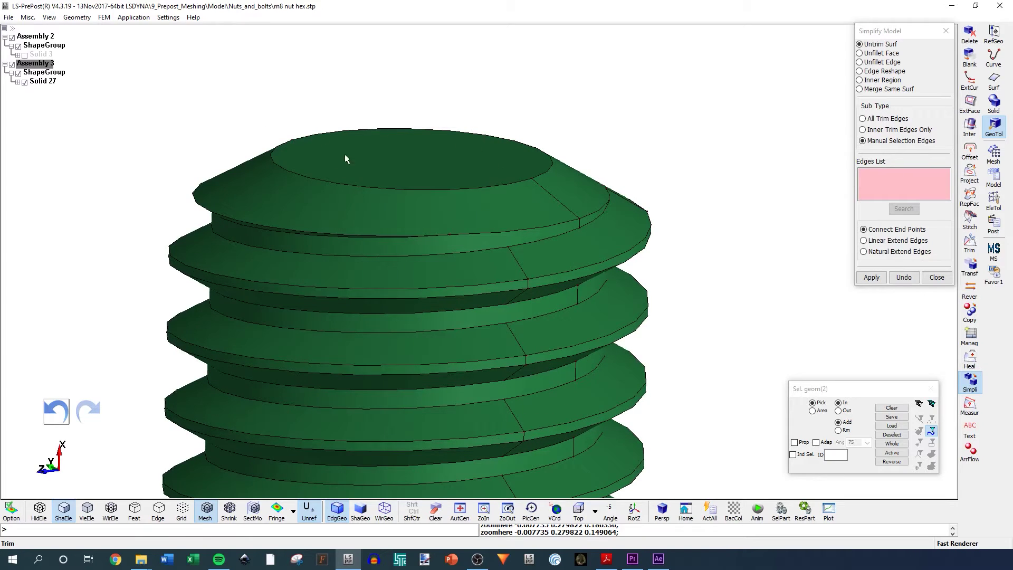
scroll(378, 206, "down", 3)
left_click_drag(483, 256, 512, 311, "shift")
Close the simplification tool and delete the flat circular face at the free end of the threaded shank.
left_click(935, 277)
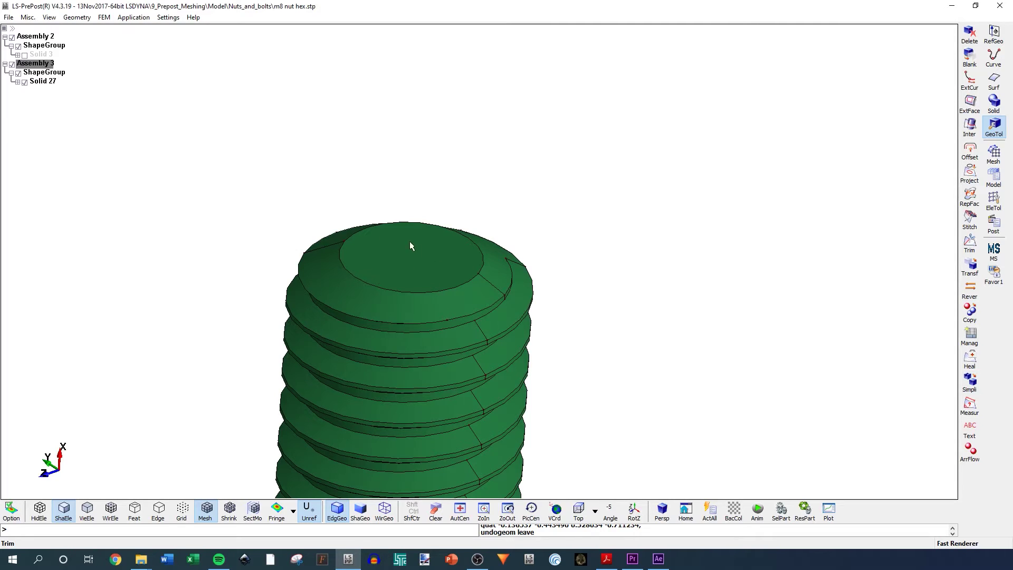
left_click(969, 34)
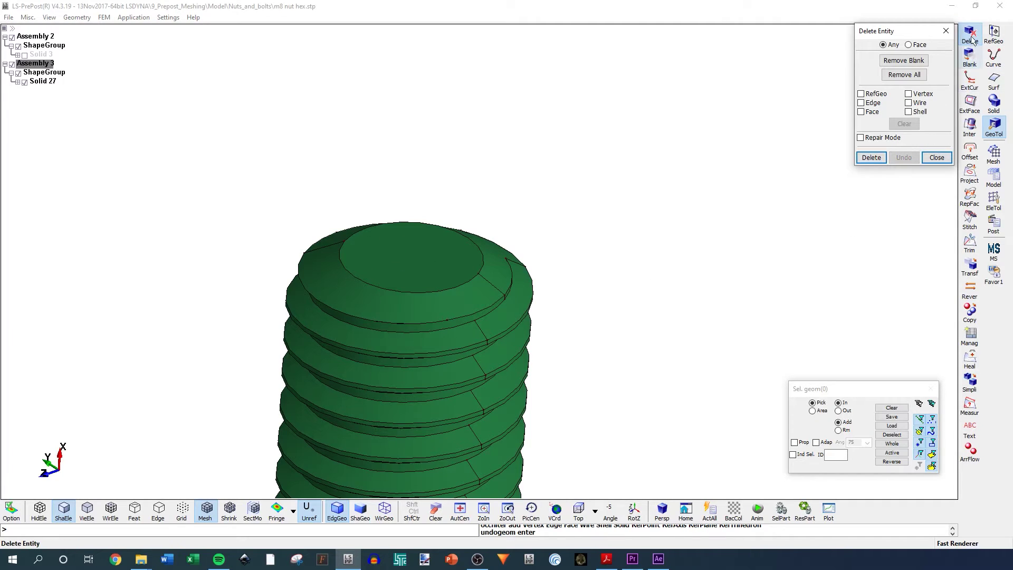
left_click(410, 261)
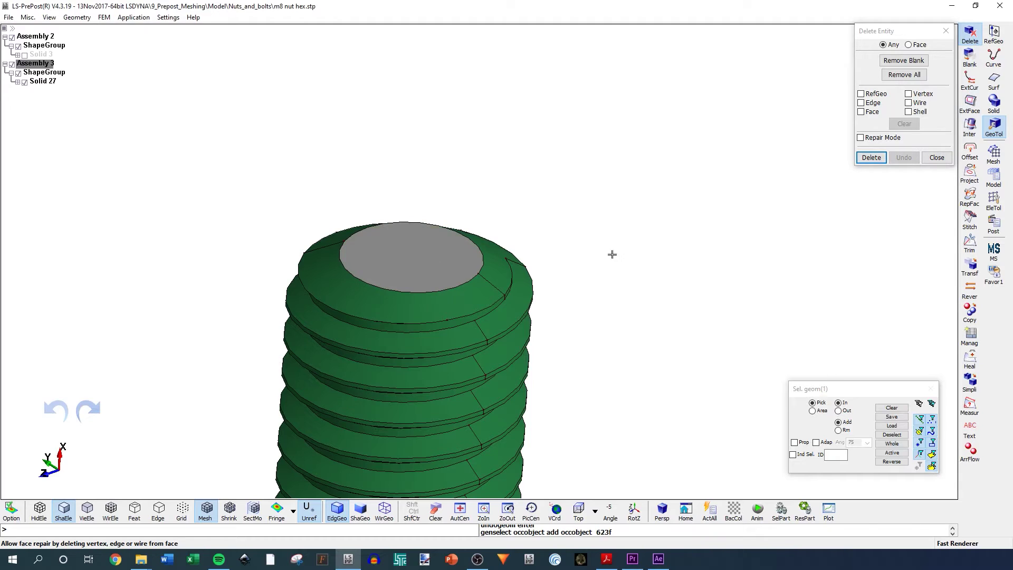
left_click(870, 158)
left_click_drag(509, 361, 433, 317, "shift")
scroll(450, 178, "up", 4)
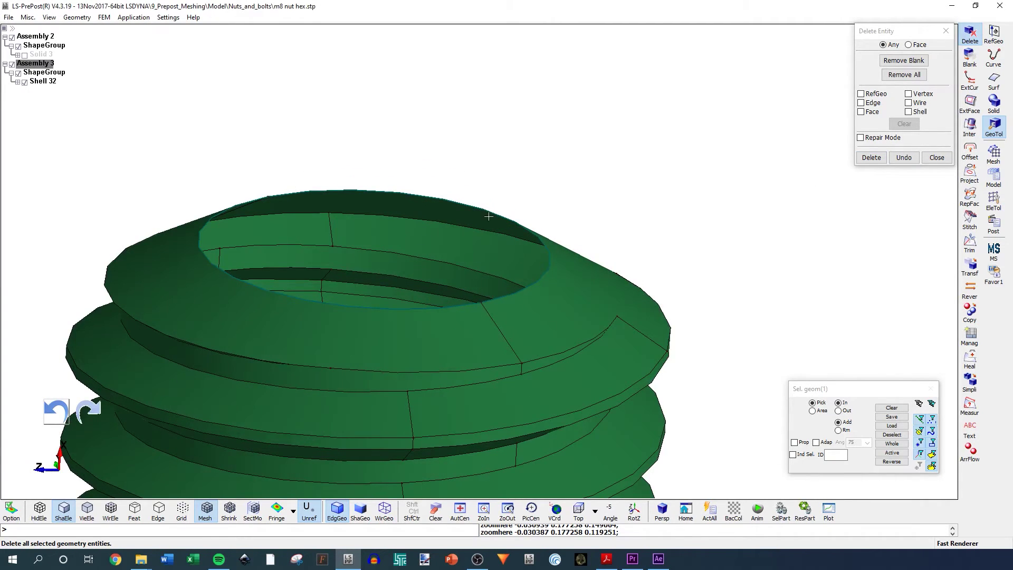
Fill the open shank end with an N-side surface from its two boundary edges, using Continuity 0 without stitching.
left_click(936, 157)
left_click(995, 81)
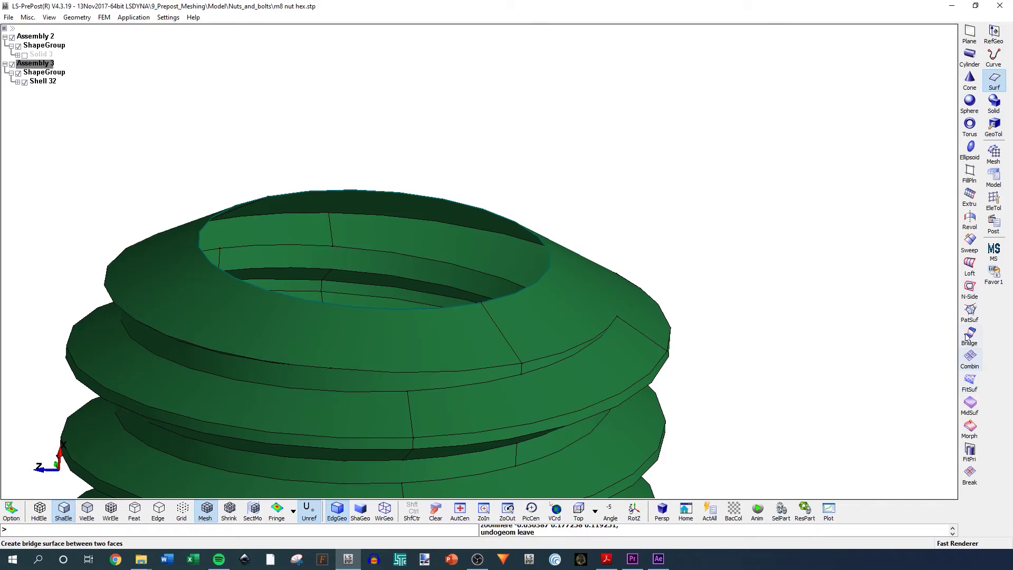
left_click(966, 294)
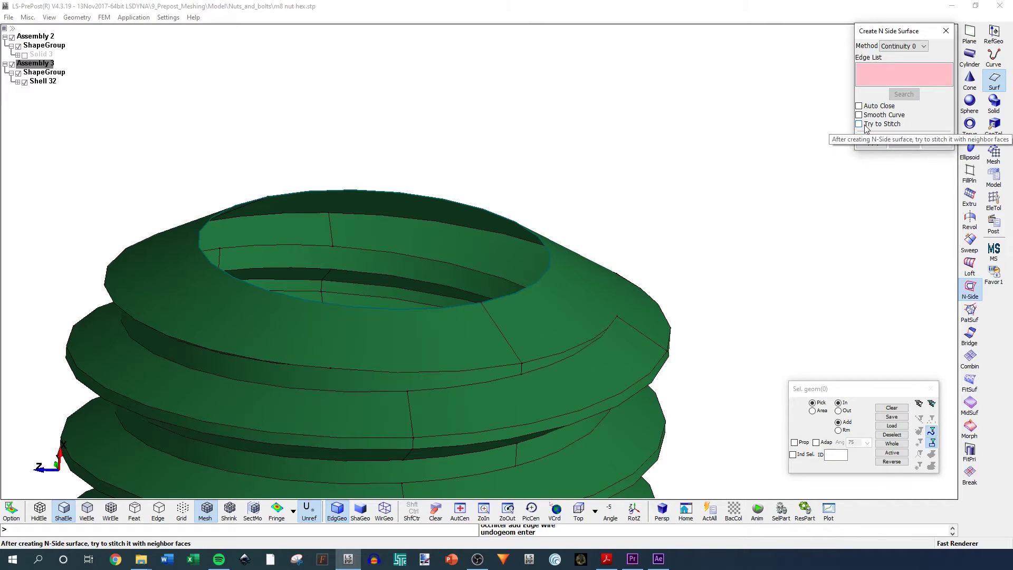
left_click(550, 259)
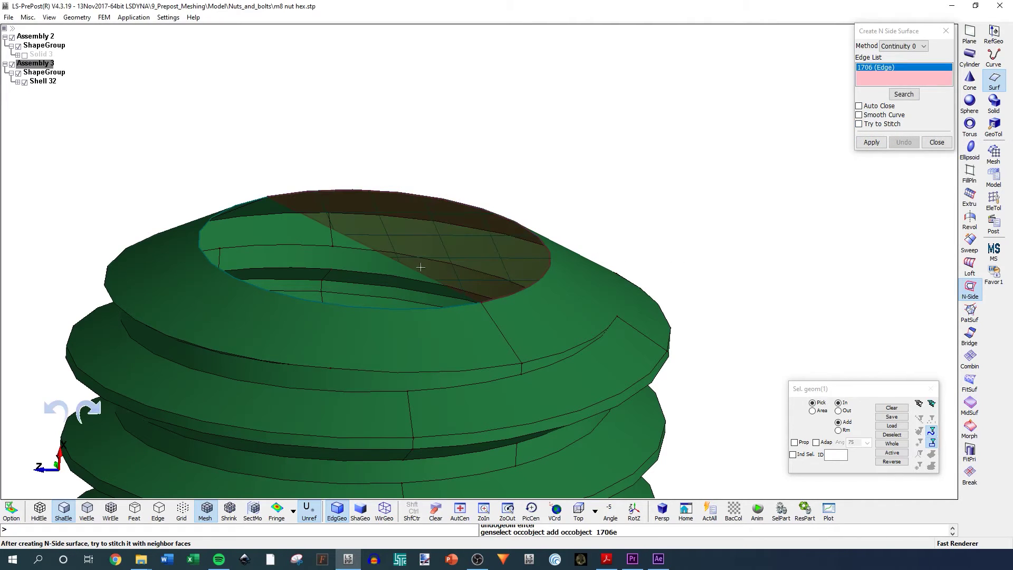
left_click(201, 243)
scroll(170, 187, "down", 6)
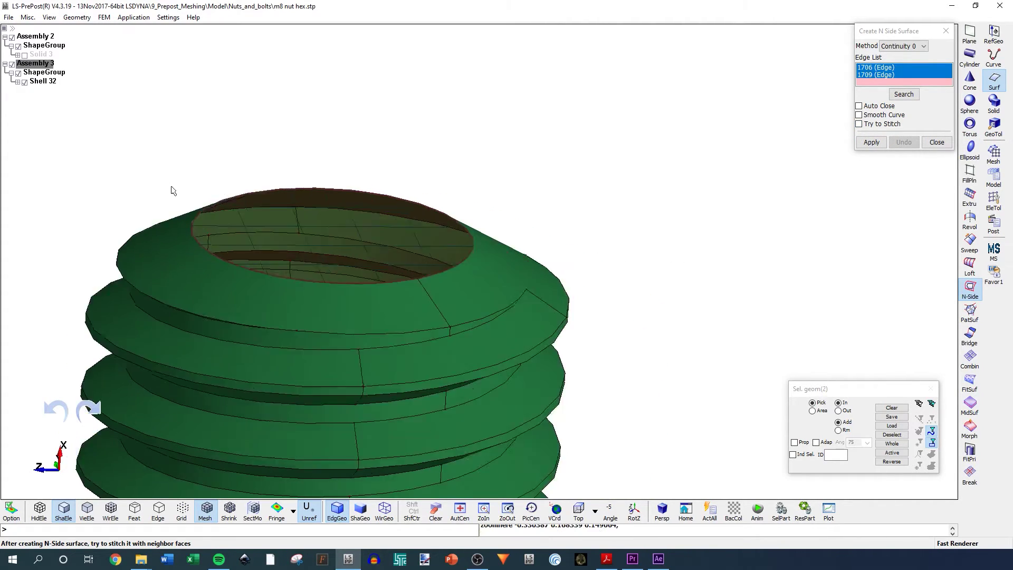
scroll(360, 267, "up", 8)
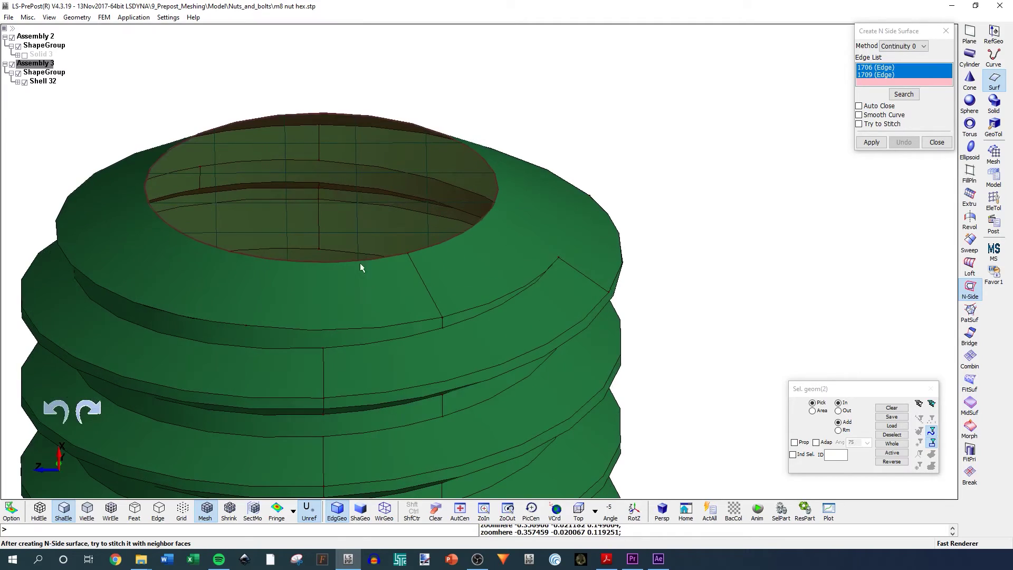
scroll(633, 274, "down", 10)
left_click_drag(409, 301, 459, 181)
scroll(458, 181, "up", 4)
left_click_drag(607, 274, 707, 385, "shift")
left_click(870, 142)
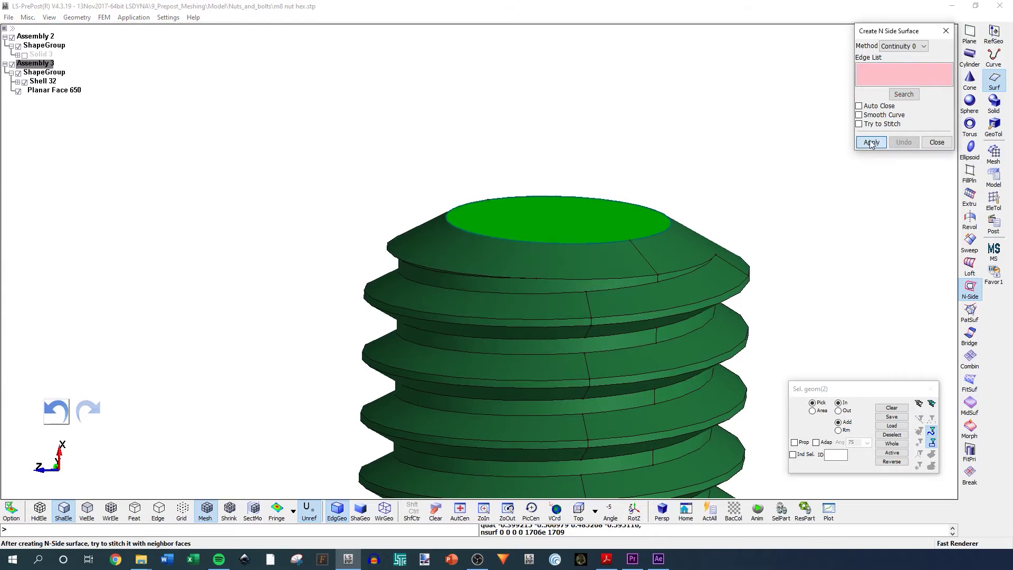
Undo the unstitched N-side surface at the shank end.
left_click_drag(607, 264, 682, 223, "shift")
middle_click_drag(583, 229, 512, 211, "shift")
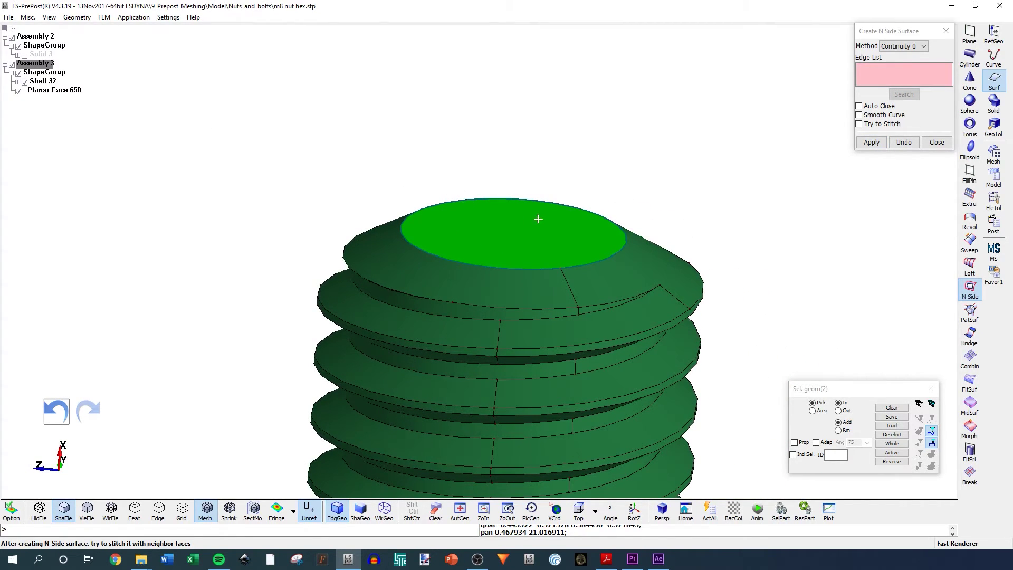
left_click(905, 143)
left_click(902, 142)
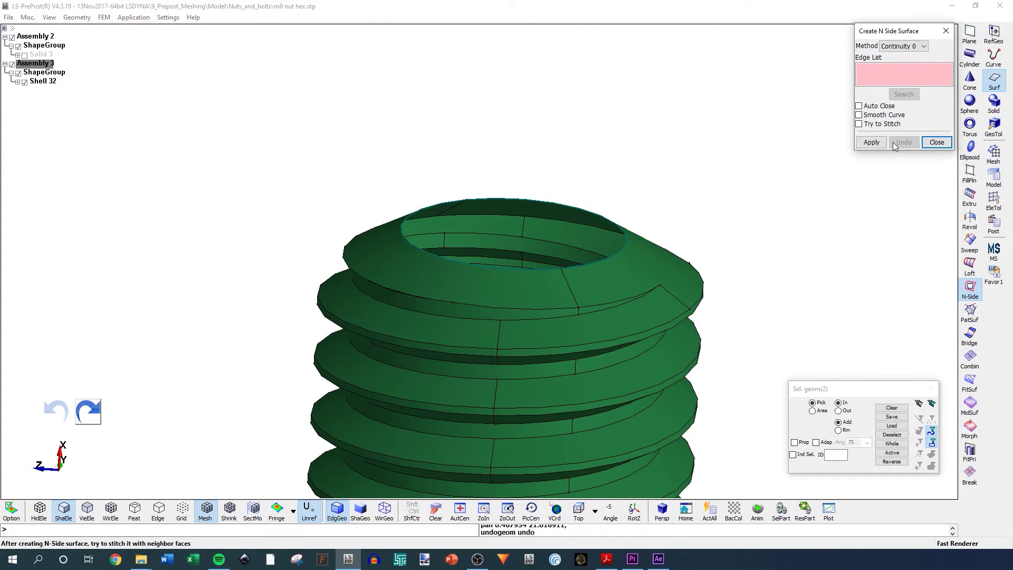
Create the N-side surface from the opening's two boundary edges again, with Try to Stitch enabled.
left_click(621, 252)
left_click(420, 246)
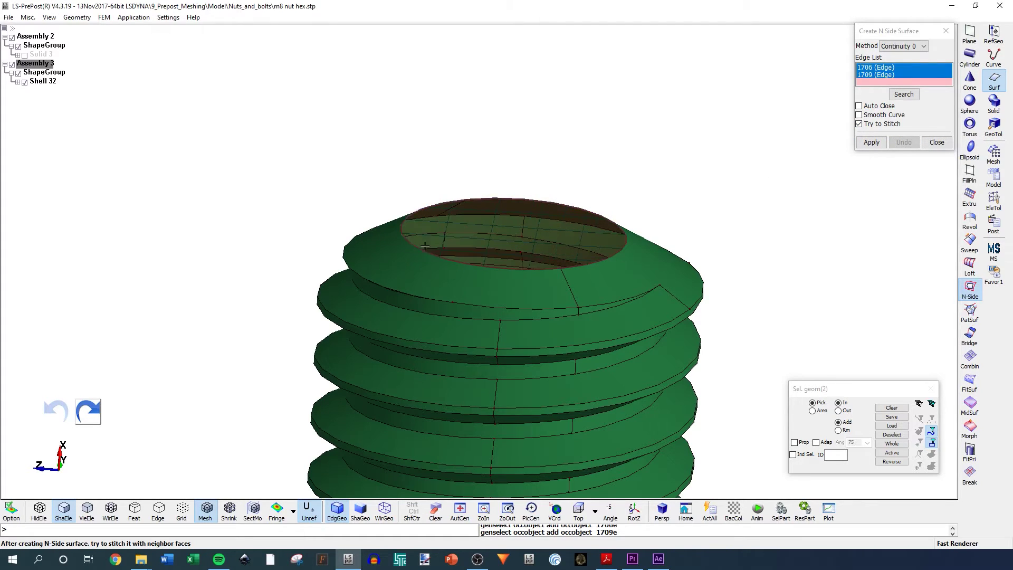
left_click(869, 146)
left_click_drag(566, 250, 529, 230, "shift")
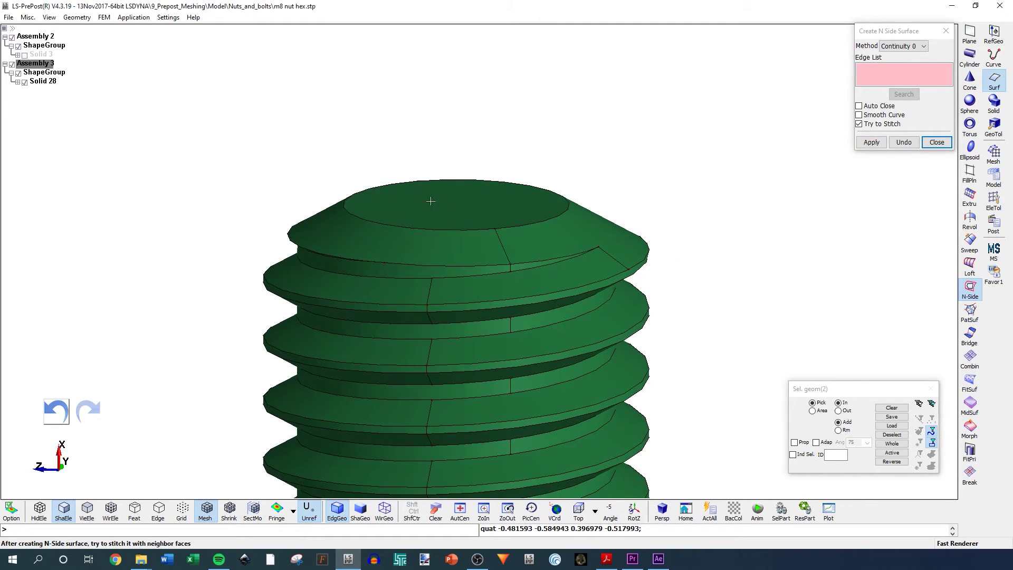
Hide and redisplay the bolt solid to check whether the new end face belongs to it.
left_click(24, 82)
left_click(24, 82)
scroll(410, 222, "down", 4)
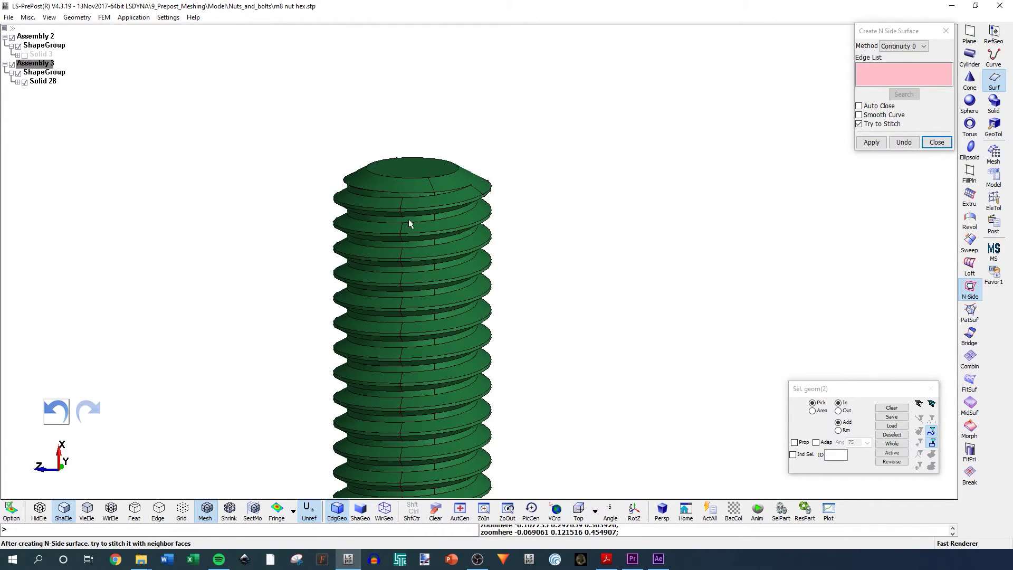
scroll(424, 168, "up", 5)
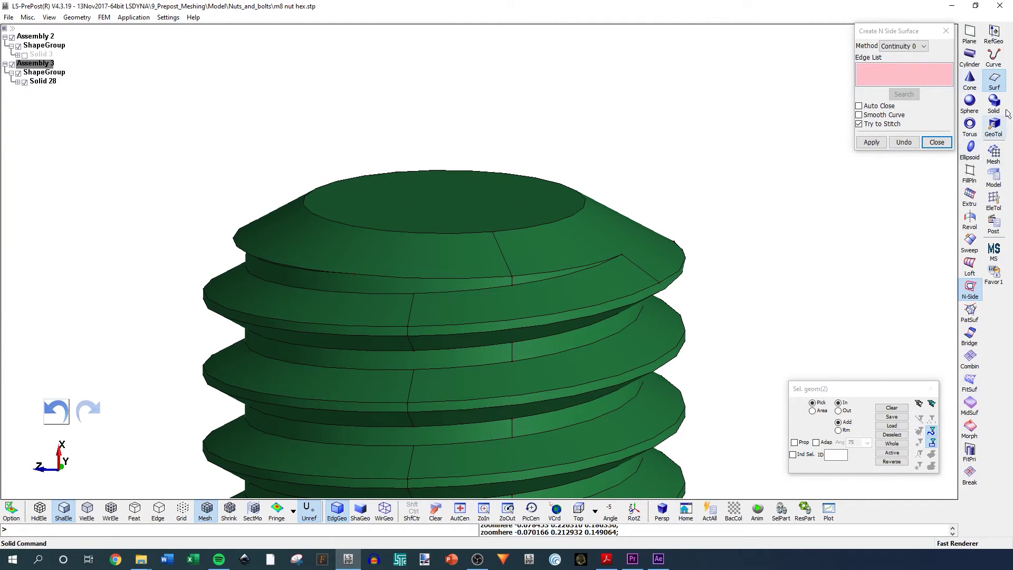
Delete the flat end face and the two sloped faces around it at the threaded shank's end.
left_click(993, 126)
left_click(971, 35)
left_click(463, 241)
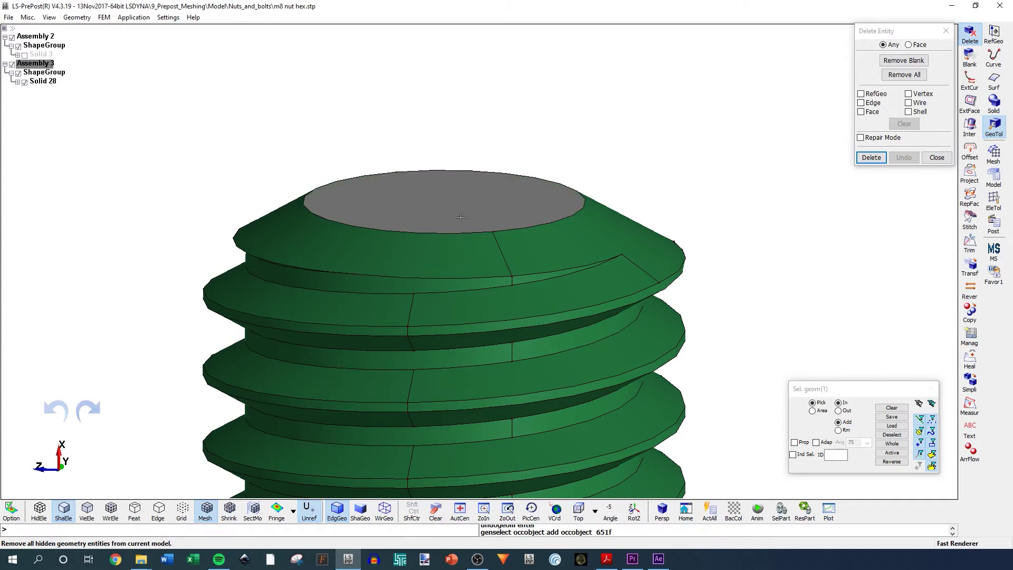
scroll(369, 321, "down", 4)
left_click_drag(443, 348, 477, 335, "shift")
left_click(435, 330)
left_click(380, 328)
scroll(378, 327, "down", 2)
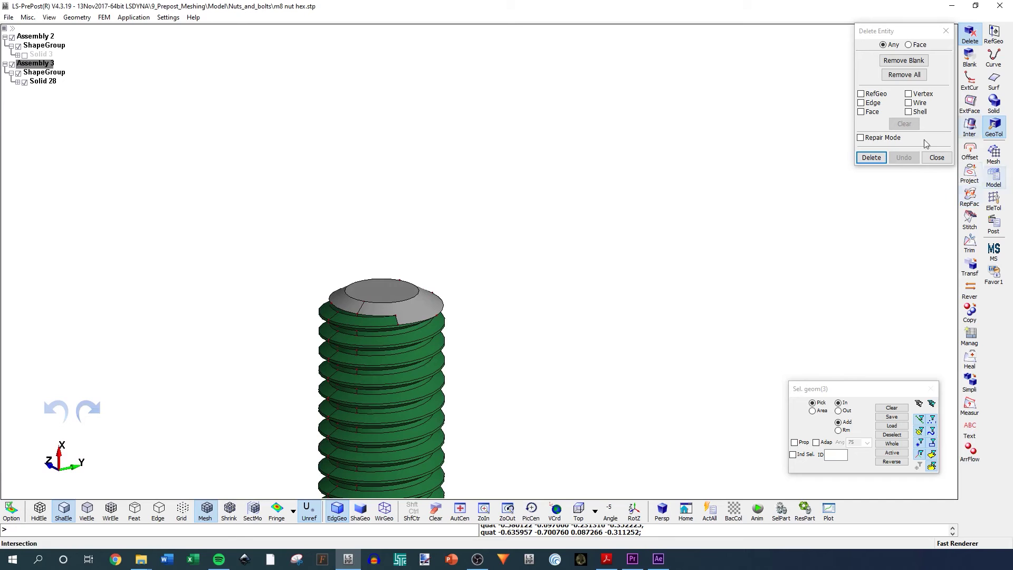
left_click(871, 157)
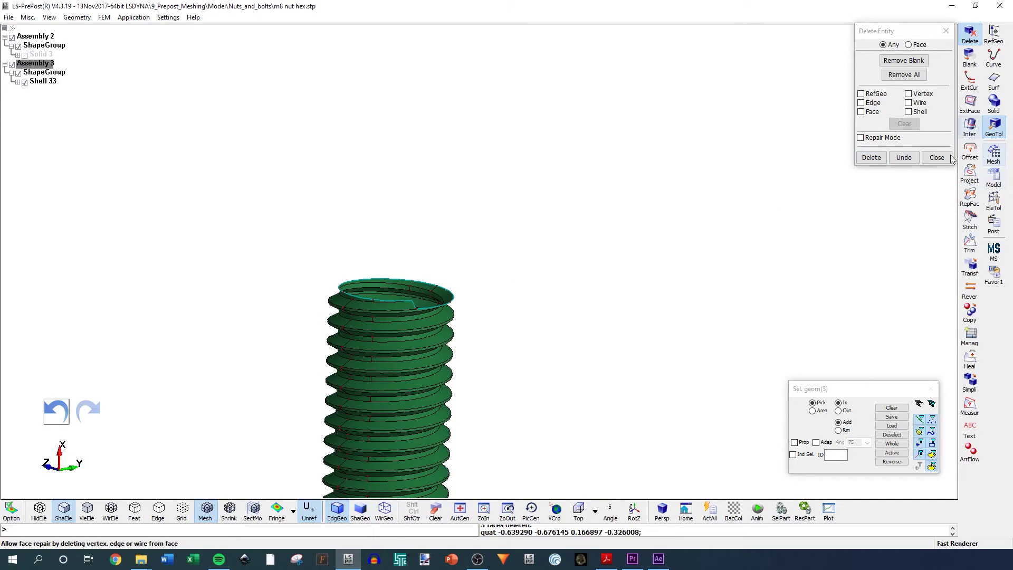
Set up an N-side surface with Try to Stitch enabled, selecting all seven boundary edges of the open shank end.
left_click(999, 78)
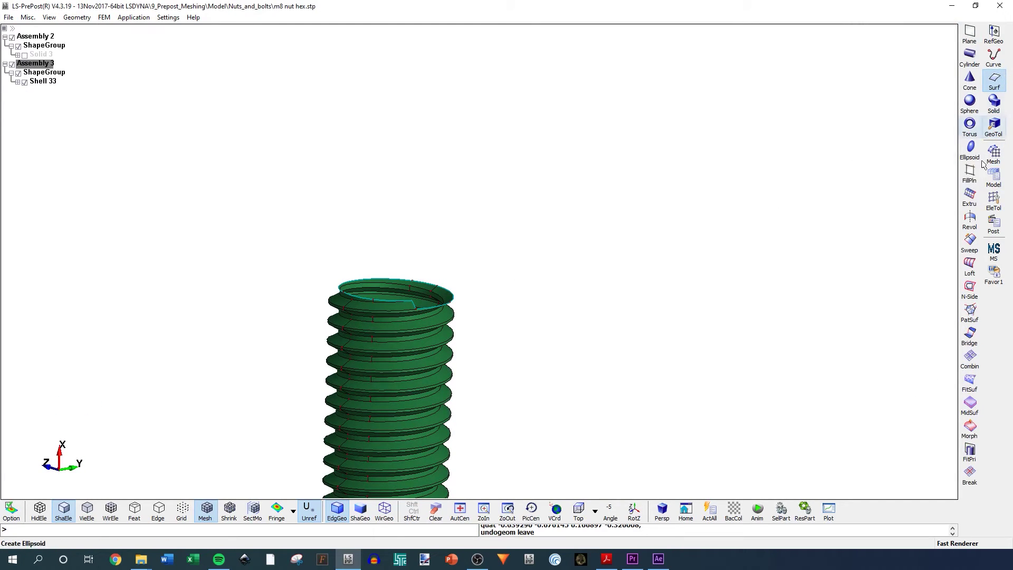
left_click(968, 289)
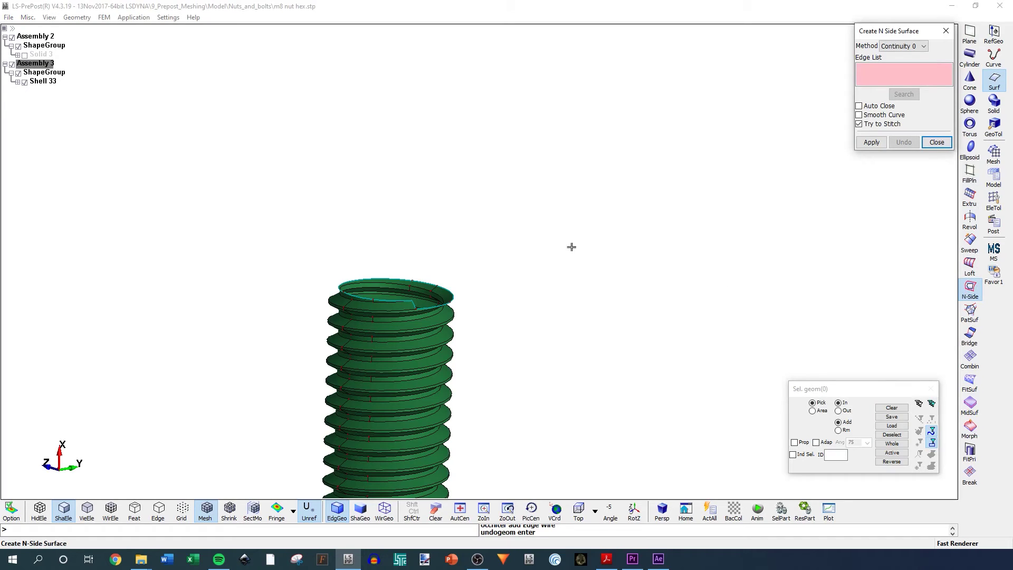
scroll(411, 324, "up", 3)
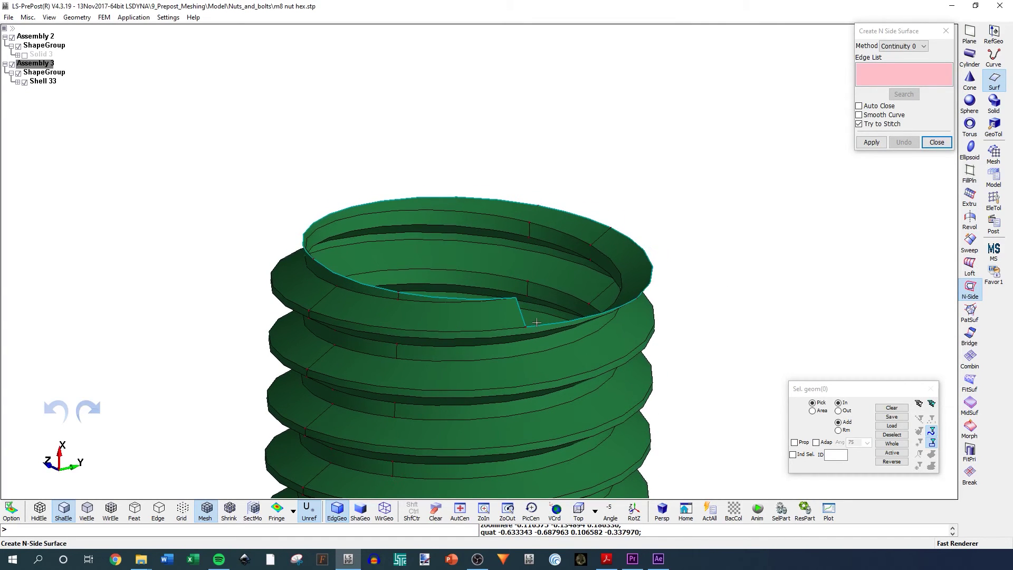
left_click(530, 324)
left_click(517, 310)
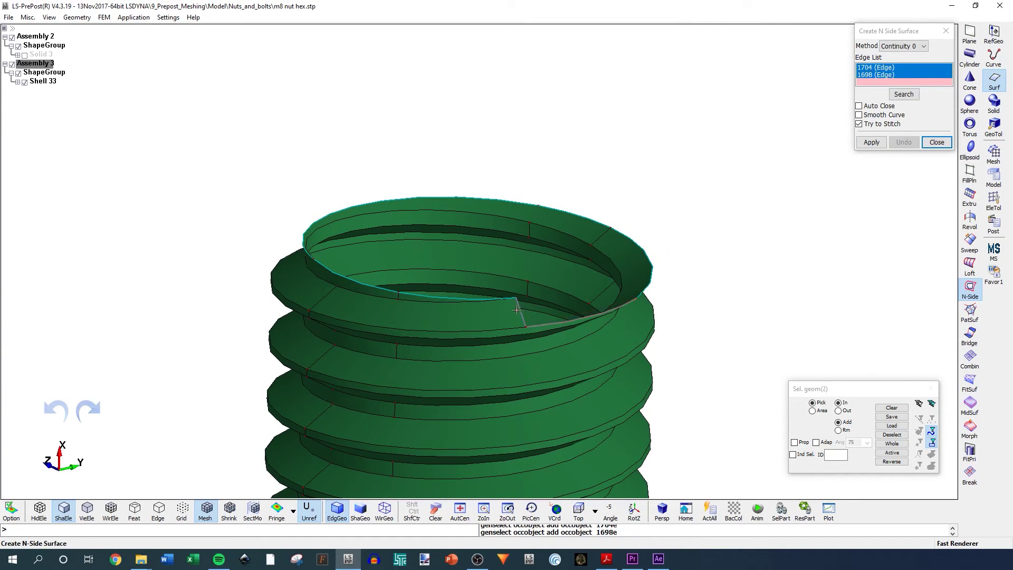
left_click(455, 298)
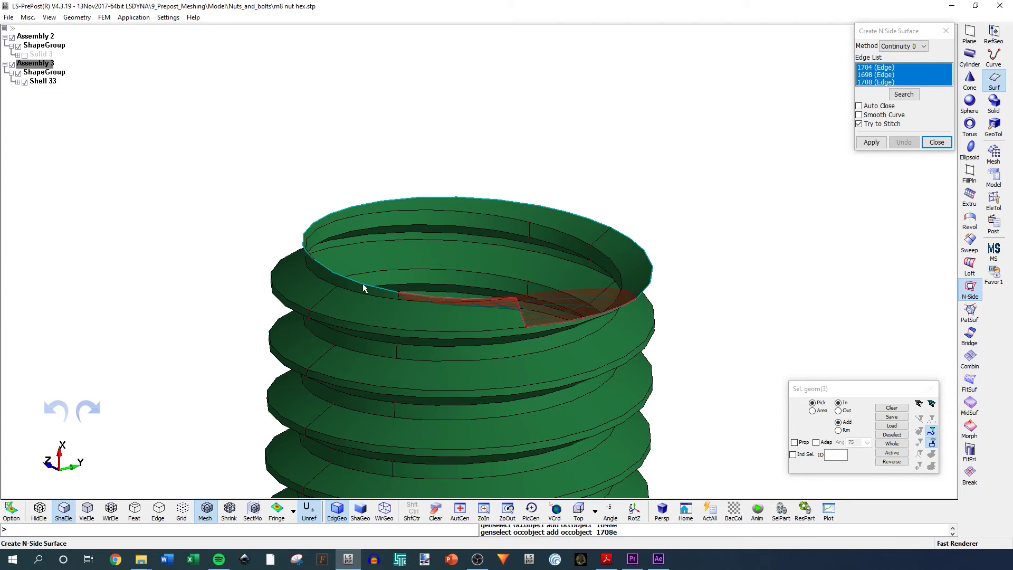
left_click(363, 287)
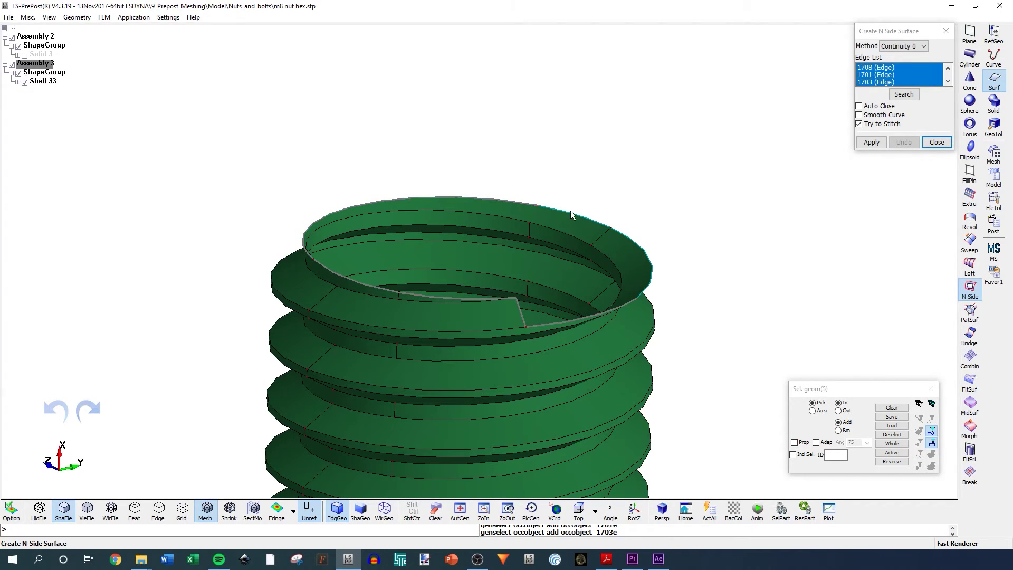
scroll(571, 210, "up", 3)
left_click(553, 210)
scroll(425, 196, "down", 3)
scroll(557, 233, "up", 3)
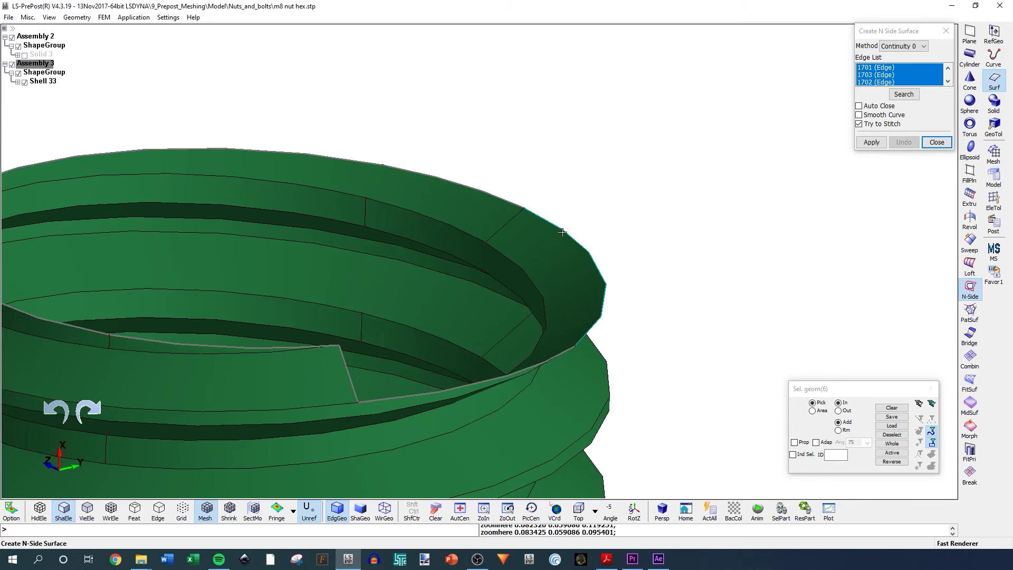
left_click(562, 232)
scroll(562, 232, "down", 3)
Examine the shape of the Continuity 0 surface preview over the shank opening from several angles.
left_click_drag(425, 314, 486, 277, "ctrl")
scroll(493, 263, "down", 3)
middle_click_drag(493, 267, 464, 255, "ctrl")
scroll(423, 193, "up", 1)
scroll(445, 223, "up", 4)
left_click_drag(425, 224, 432, 268, "ctrl")
scroll(398, 227, "down", 4)
scroll(360, 263, "down", 2)
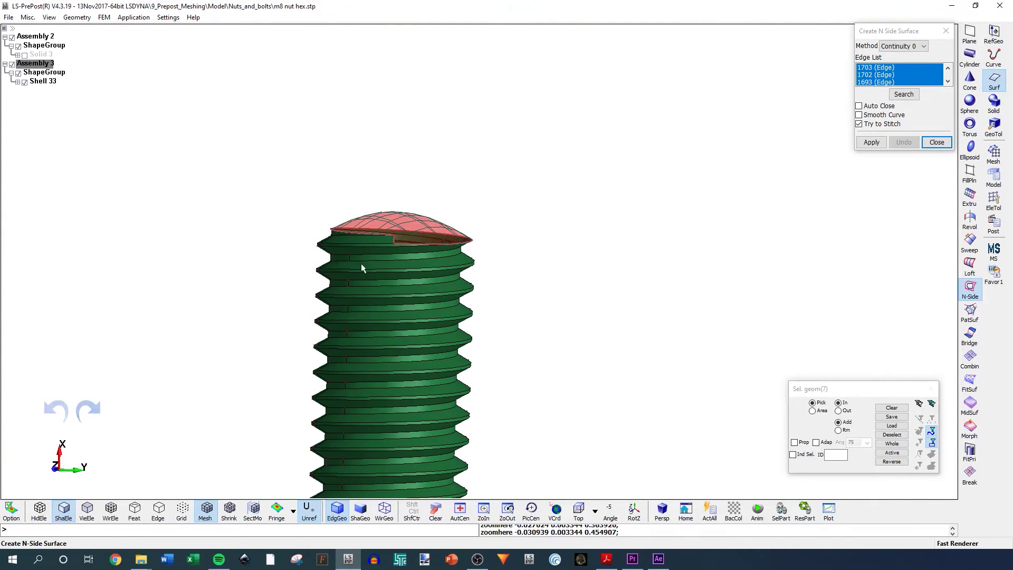
scroll(252, 213, "up", 3)
scroll(339, 248, "down", 2)
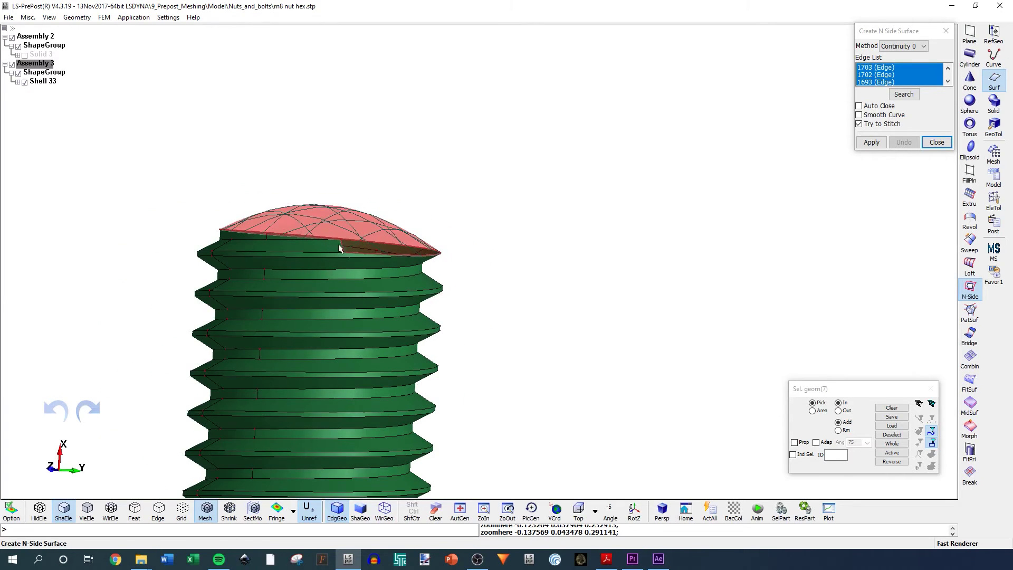
scroll(333, 252, "up", 2)
left_click_drag(348, 253, 530, 269, "ctrl")
left_click_drag(209, 213, 588, 240, "ctrl")
Try the Continuity 1 method for the N-side surface and inspect its preview over the opening.
left_click(910, 47)
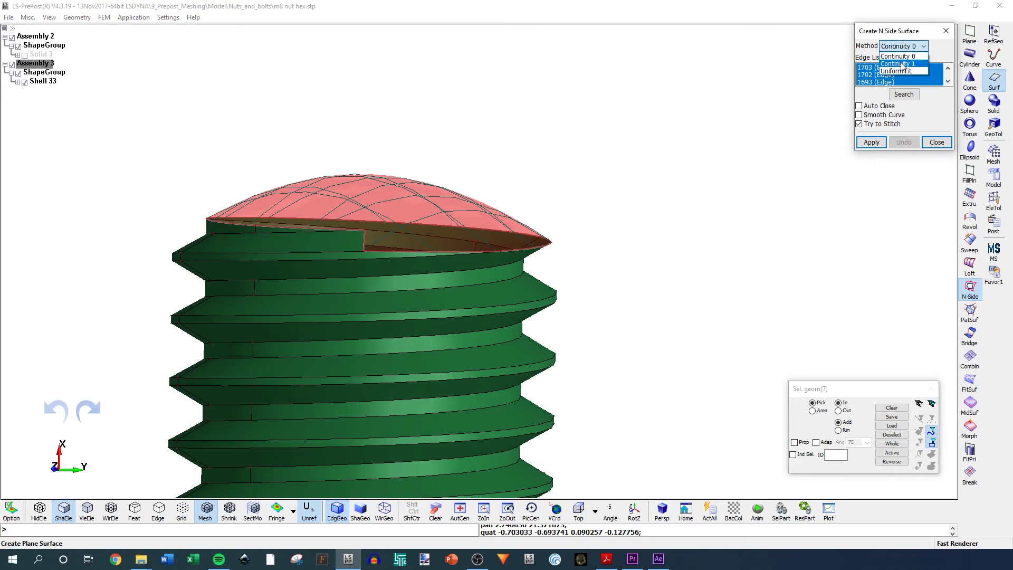
left_click(903, 64)
left_click_drag(615, 218, 506, 243, "ctrl")
Set the N-side surface method to Uniform Fit, check the preview and create the stitched surface over the shank end.
left_click(905, 46)
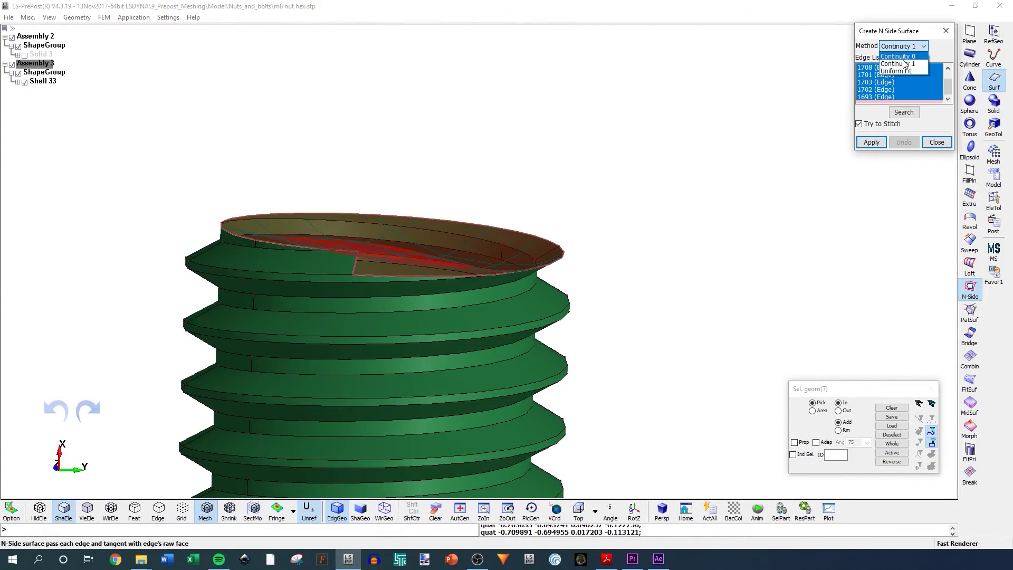
left_click(899, 71)
left_click_drag(588, 199, 333, 290, "ctrl")
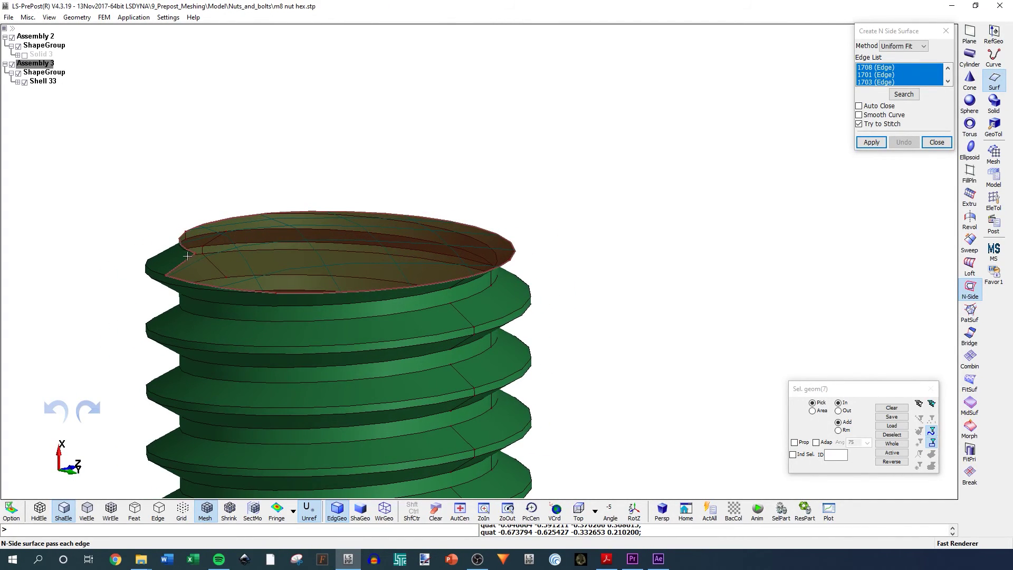
left_click_drag(317, 255, 469, 237, "ctrl")
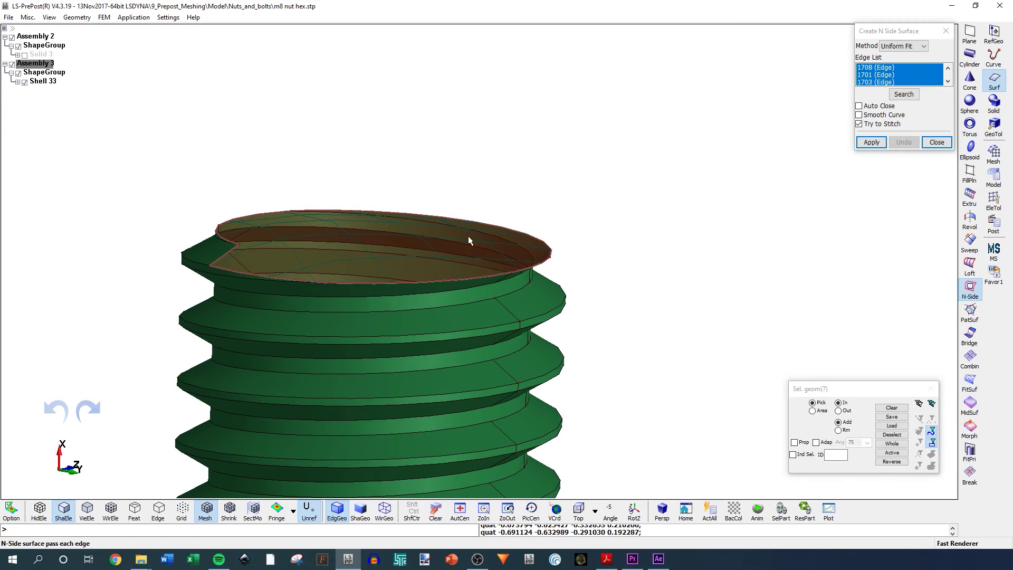
left_click(869, 141)
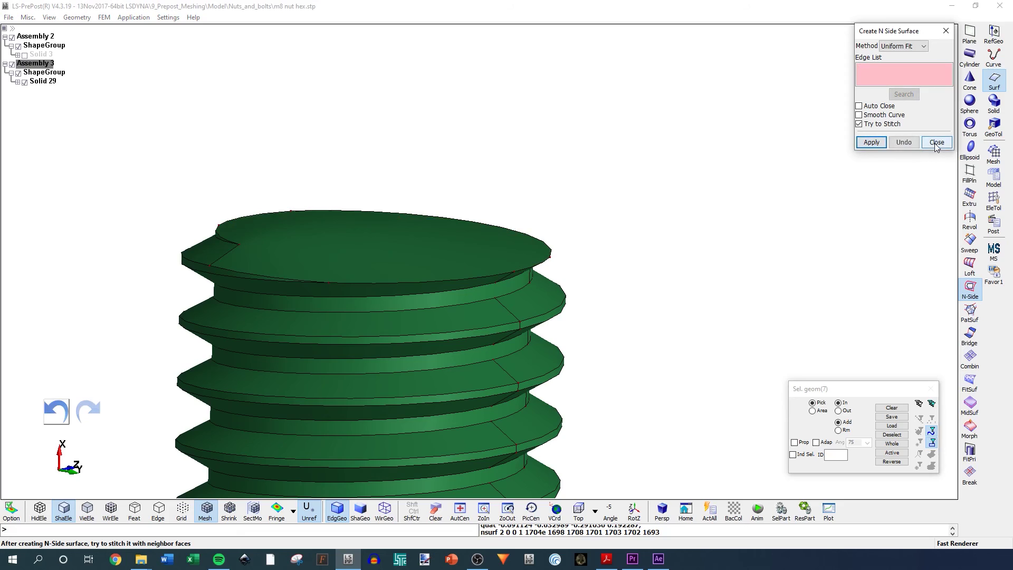
Inspect the closed bolt as a whole and redisplay the hidden hex nut solid to view both parts together.
left_click_drag(473, 235, 219, 375, "ctrl")
scroll(503, 228, "down", 4)
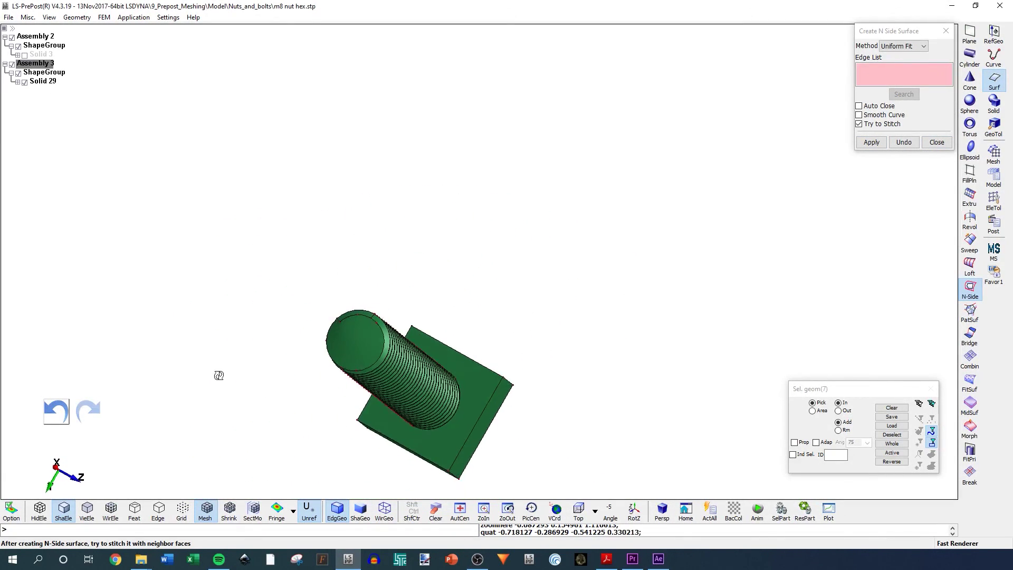
left_click_drag(480, 302, 419, 266, "ctrl")
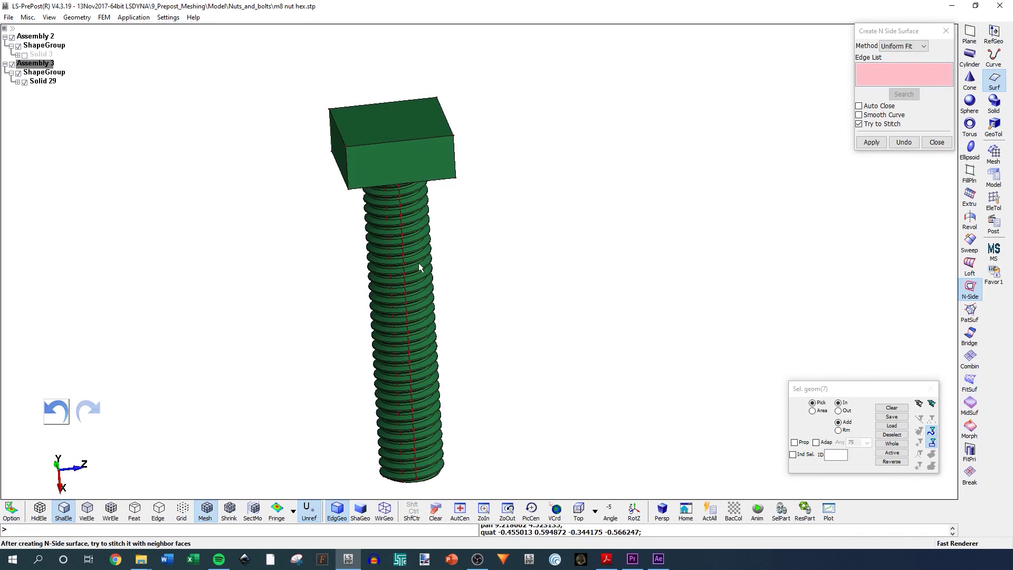
left_click(25, 55)
left_click_drag(462, 255, 264, 214, "shift")
scroll(443, 125, "up", 4)
scroll(399, 277, "down", 3)
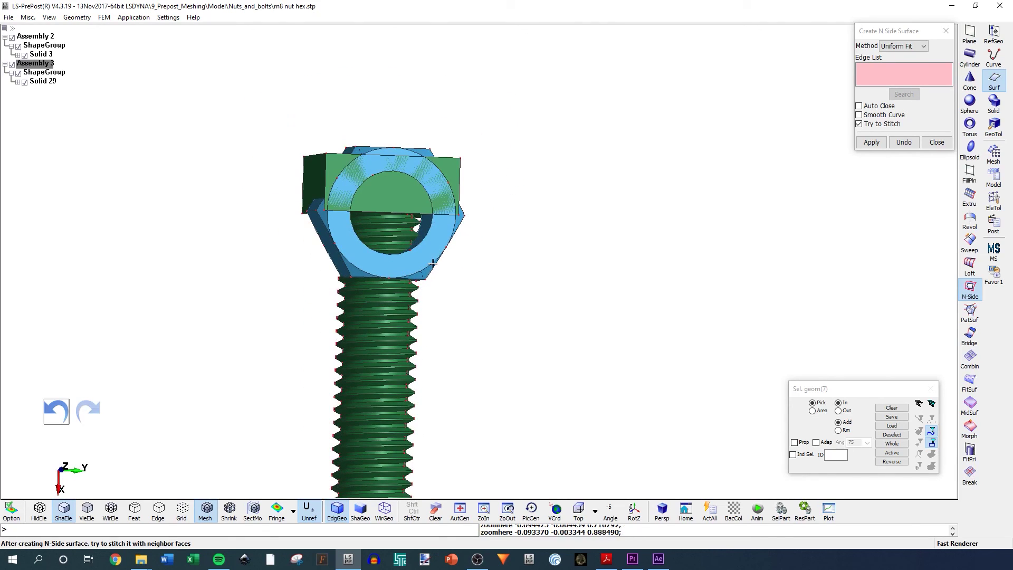
scroll(426, 249, "up", 3)
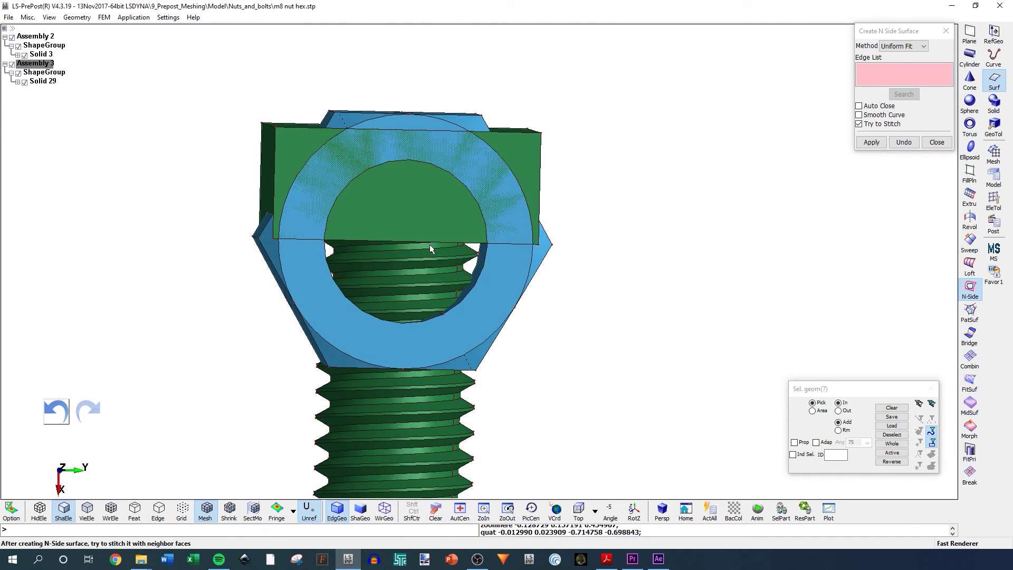